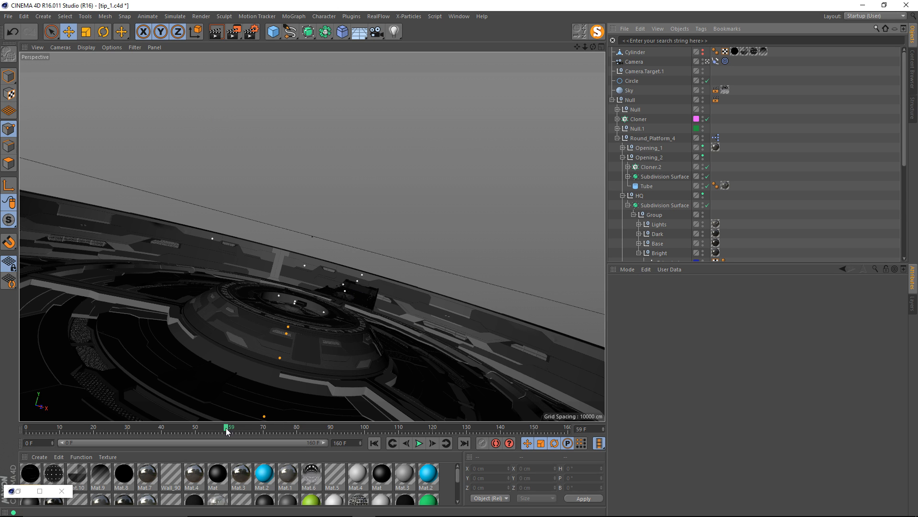
# Scrub the scene to frame 128, then switch to After Effects and move the top10_geom 2 composition to 0:00:01:20.
pyautogui.moveTo(226, 427); pyautogui.dragTo(459, 426)
pyautogui.click(388, 506)
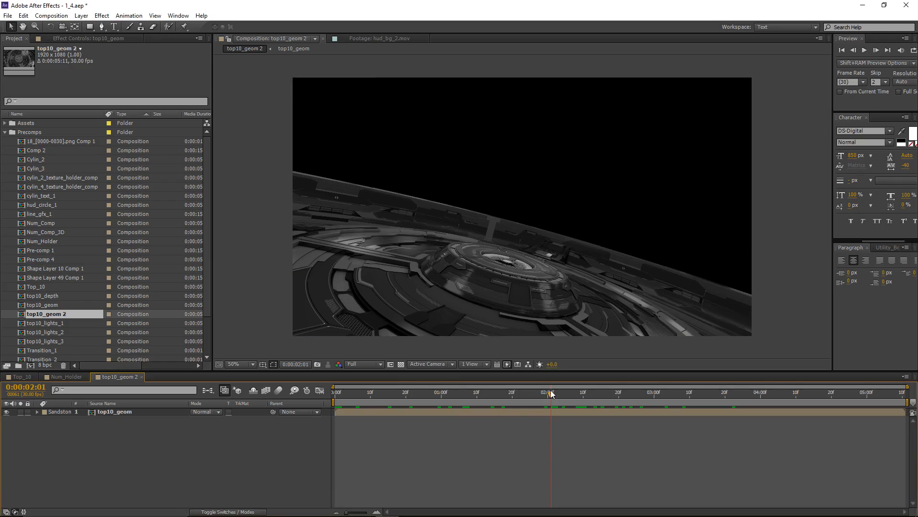
pyautogui.moveTo(549, 393); pyautogui.dragTo(513, 396)
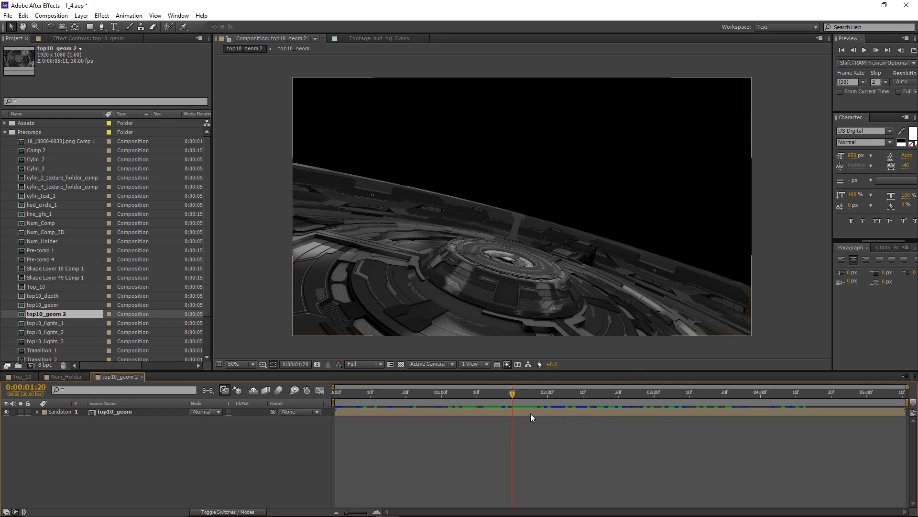
# Add a white solid layer and place it beneath the top10_geom layer.
pyautogui.hotkey('ctrl', 'y')
pyautogui.press('Return')
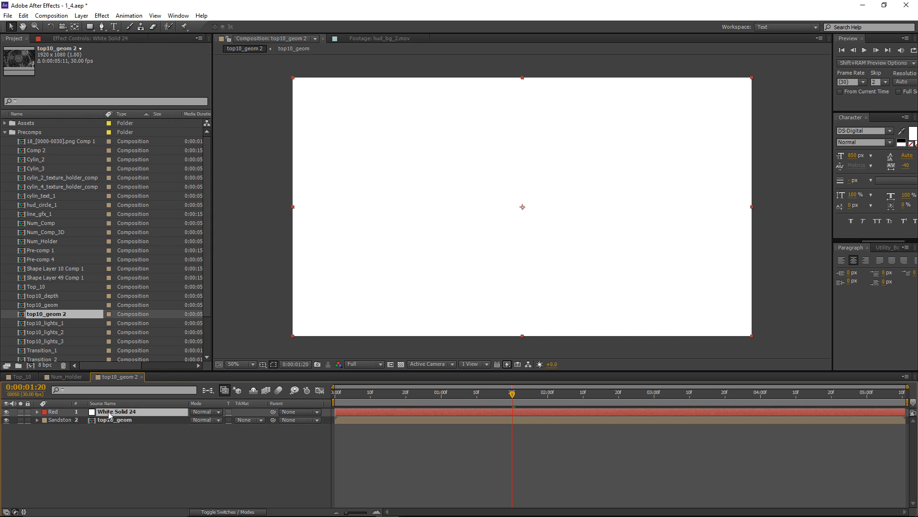
pyautogui.moveTo(109, 415); pyautogui.dragTo(113, 428)
# Apply the Ramp effect to the white solid and set its shape to Radial Ramp.
pyautogui.click(102, 16)
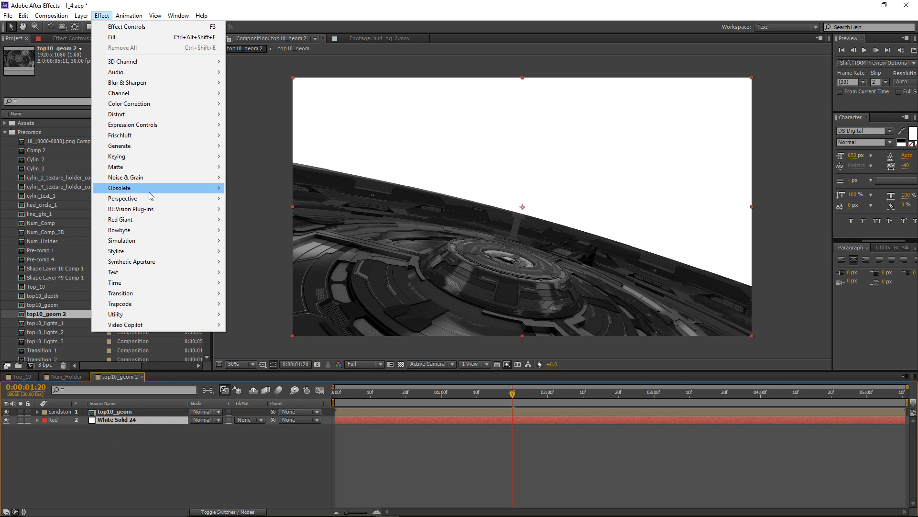
pyautogui.moveTo(157, 151)
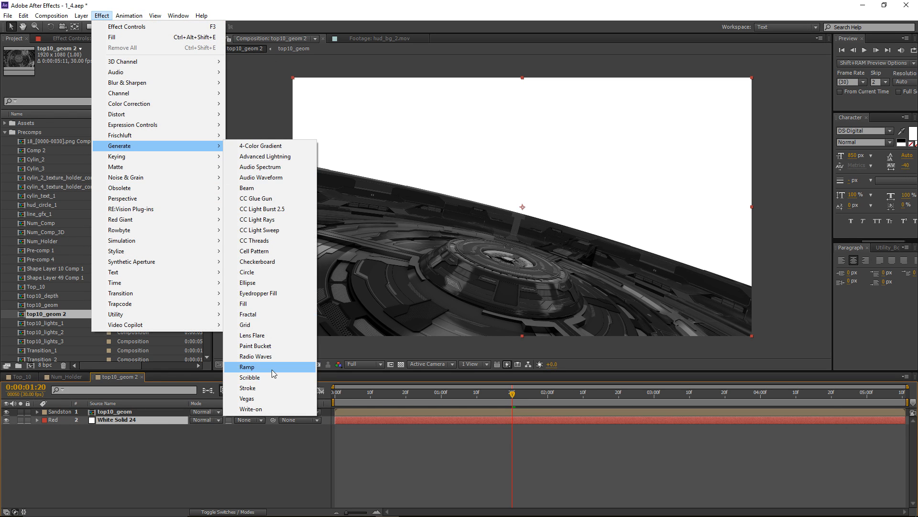
pyautogui.click(248, 367)
pyautogui.click(128, 98)
pyautogui.click(142, 118)
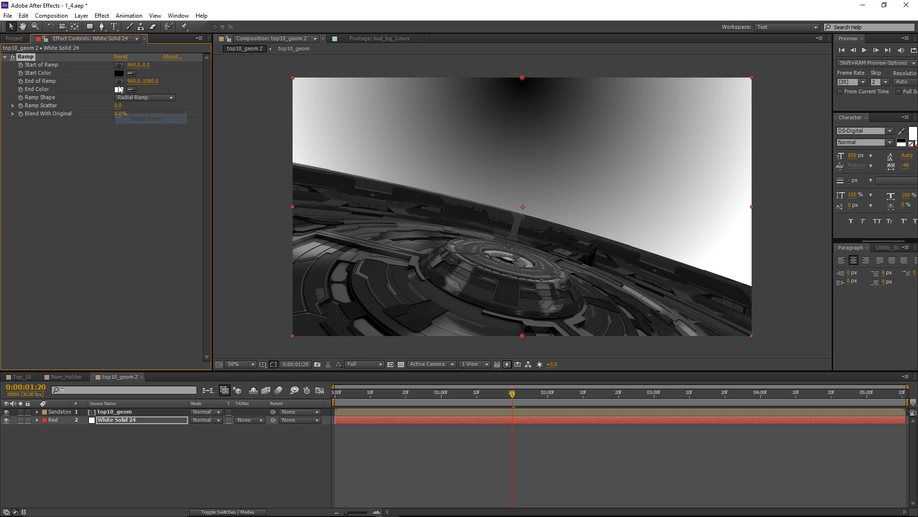
# Set the ramp's start color to dark blue 2F334A and its end color to black.
pyautogui.click(118, 74)
pyautogui.click(105, 325)
pyautogui.click(196, 293)
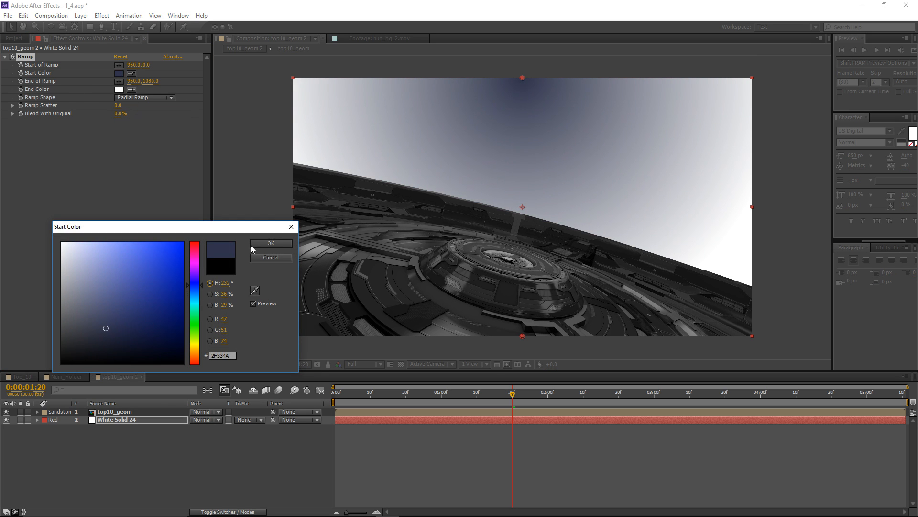
pyautogui.click(271, 243)
pyautogui.click(119, 89)
pyautogui.click(62, 361)
pyautogui.press('Return')
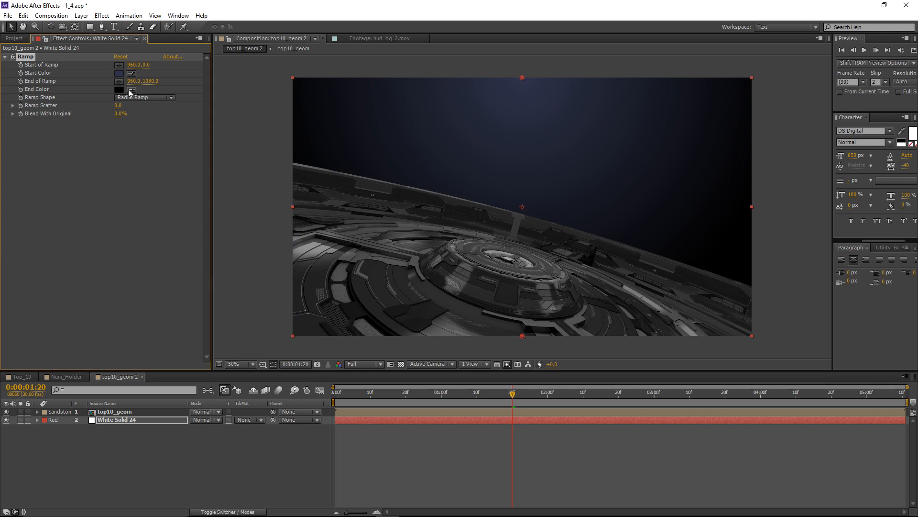
# Reposition the ramp's start point to about 920, 1074 and its end point to about 1232, -944 above the frame.
pyautogui.moveTo(523, 86); pyautogui.dragTo(500, 287)
pyautogui.press(',')
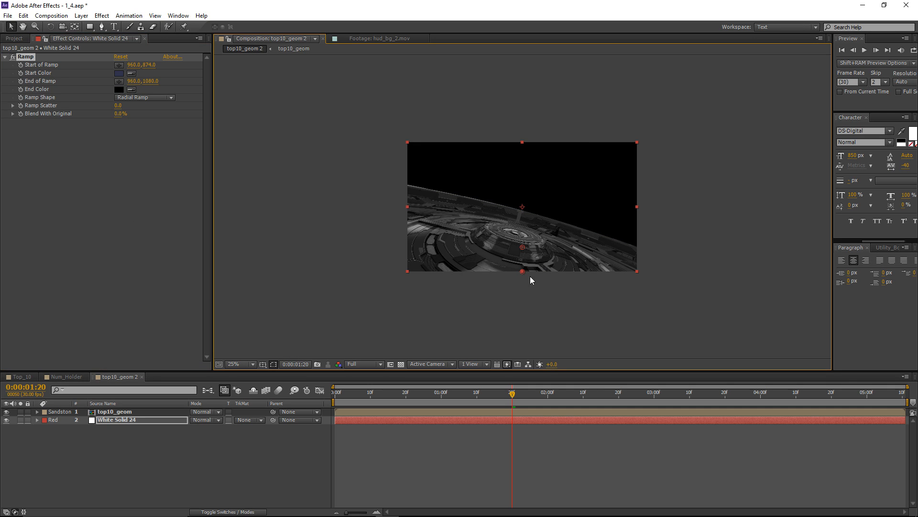
pyautogui.moveTo(527, 242); pyautogui.dragTo(549, 45)
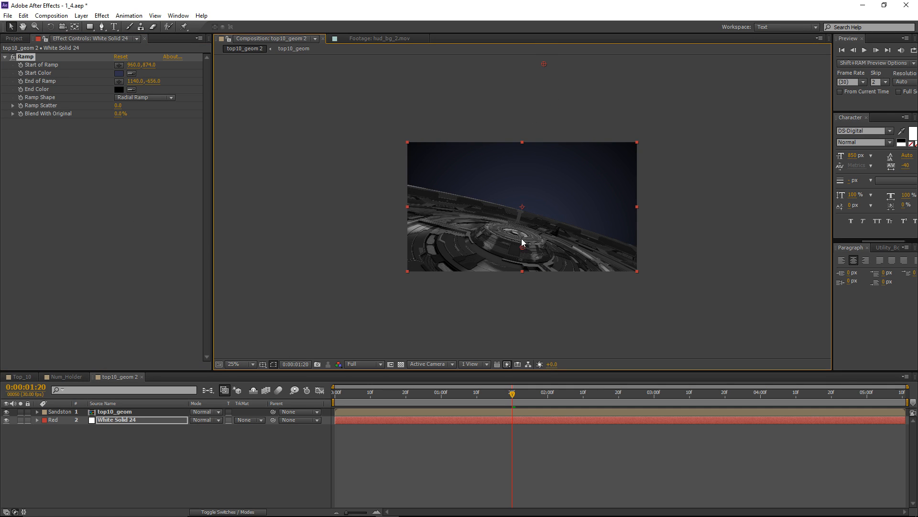
pyautogui.moveTo(555, 31); pyautogui.dragTo(555, 29)
pyautogui.scroll(2, 526, 164)
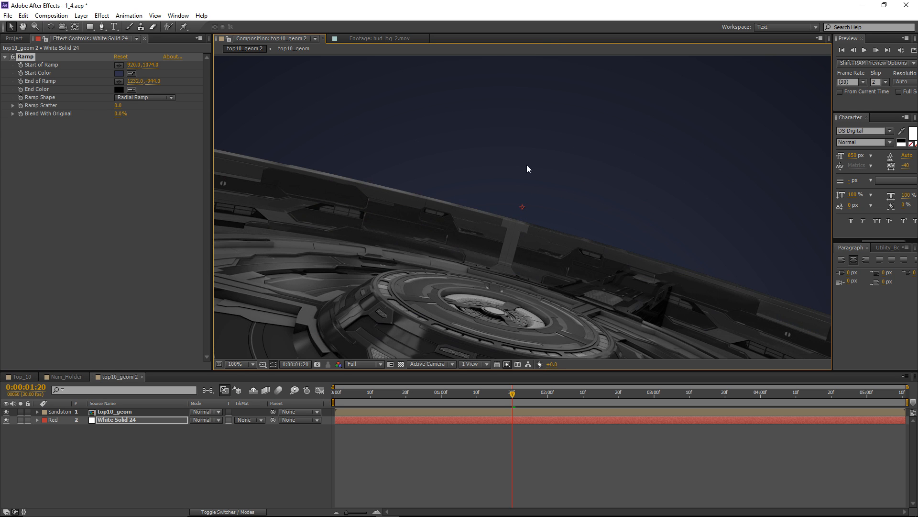
pyautogui.scroll(-1, 521, 165)
pyautogui.moveTo(433, 145); pyautogui.dragTo(426, 154, button='middle')
# Shift the ramp's start color to a slightly brighter dark blue with a hue of 217°.
pyautogui.click(118, 73)
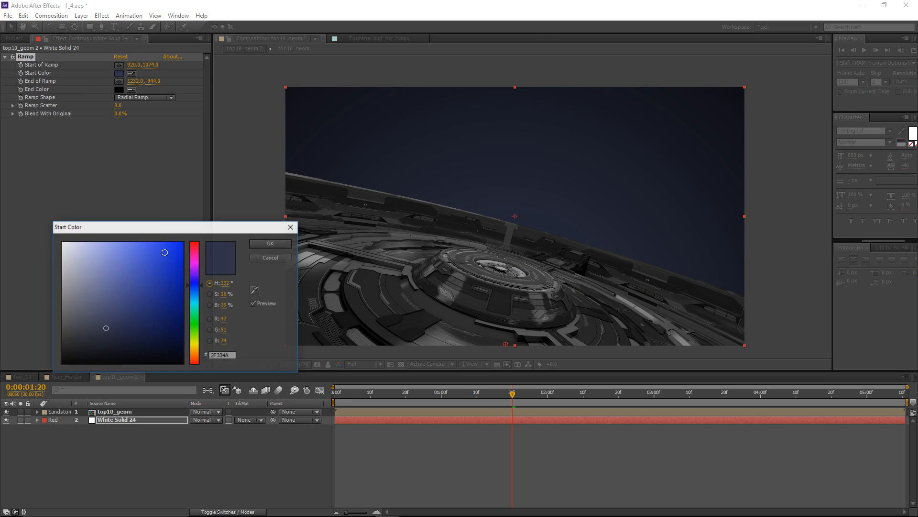
pyautogui.click(197, 289)
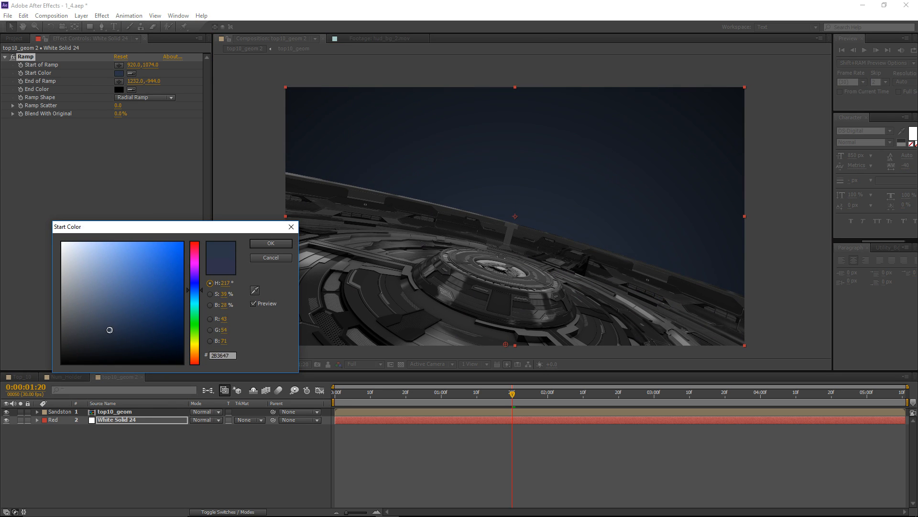
pyautogui.moveTo(109, 330); pyautogui.dragTo(104, 322)
pyautogui.click(269, 243)
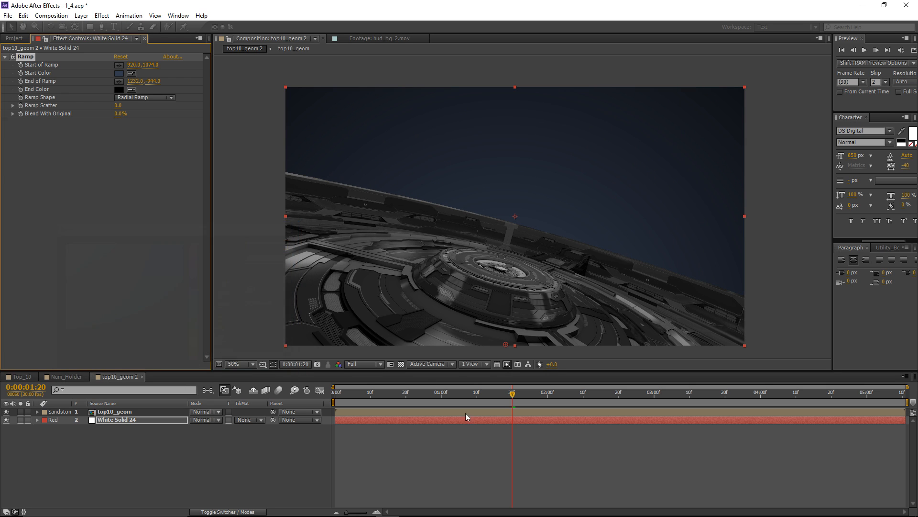
# Check the background with the composition at 0:00:01:16 and switch to Cinema 4D.
pyautogui.moveTo(514, 395)
pyautogui.mouseDown()
pyautogui.moveTo(687, 395)
pyautogui.moveTo(497, 396)
pyautogui.mouseUp()
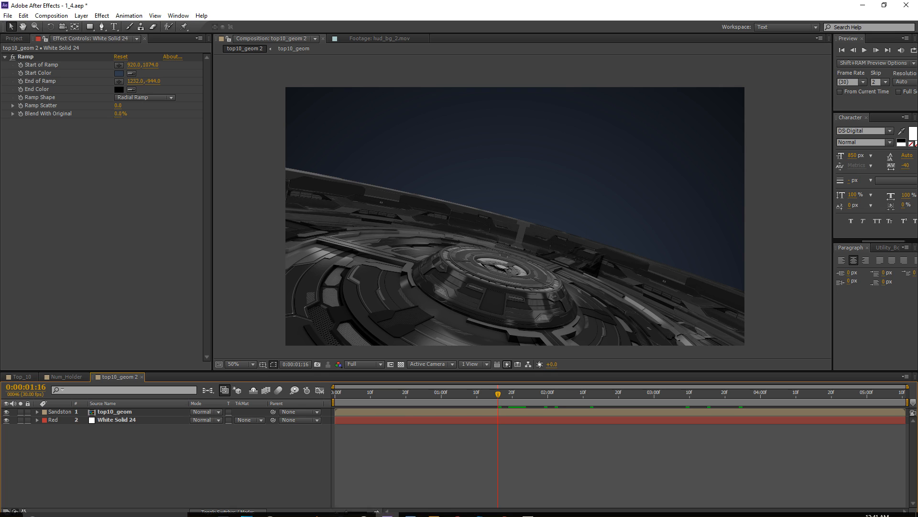
pyautogui.moveTo(423, 514)
pyautogui.click(365, 508)
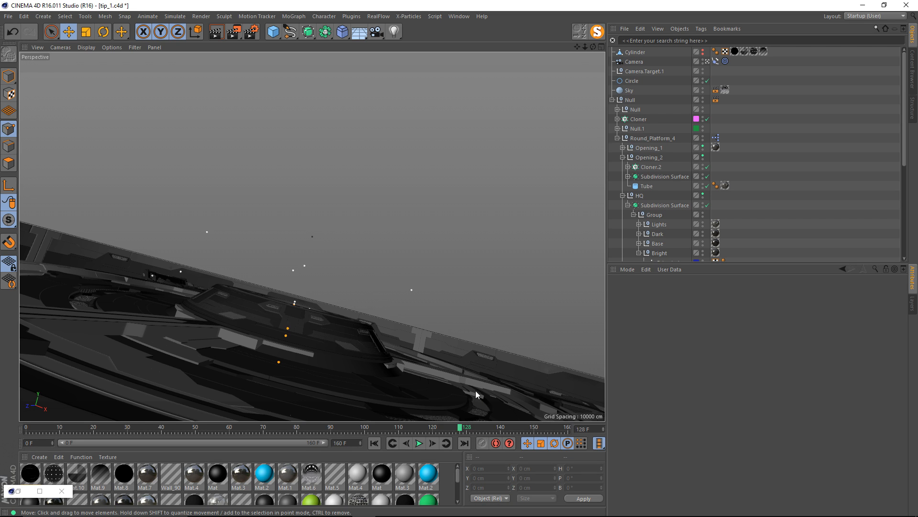
pyautogui.moveTo(442, 514)
pyautogui.click(388, 508)
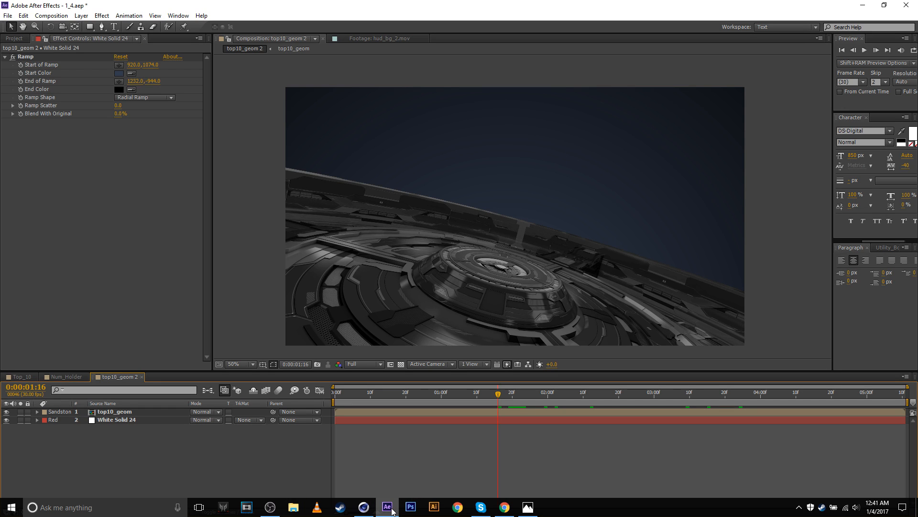
pyautogui.click(364, 508)
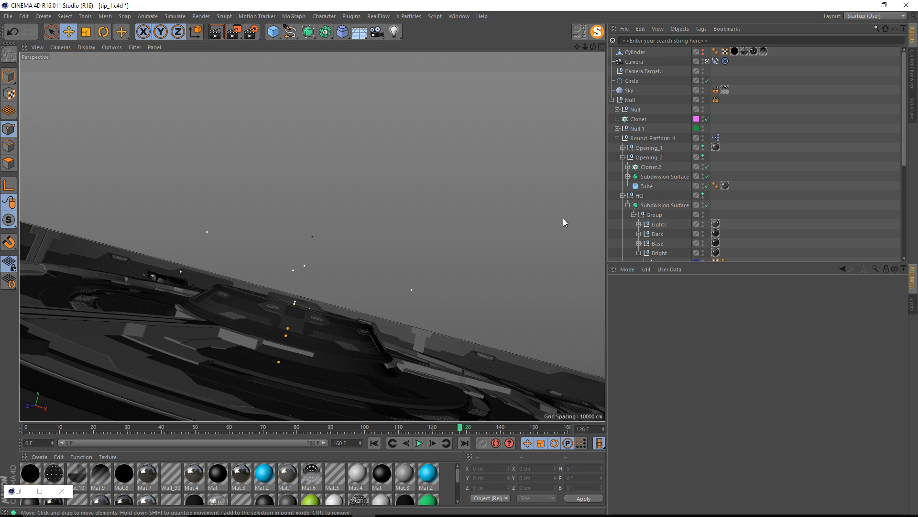
# Leave the scene camera, add a cylinder at the centre of the round platform and scale it up uniformly.
pyautogui.click(707, 61)
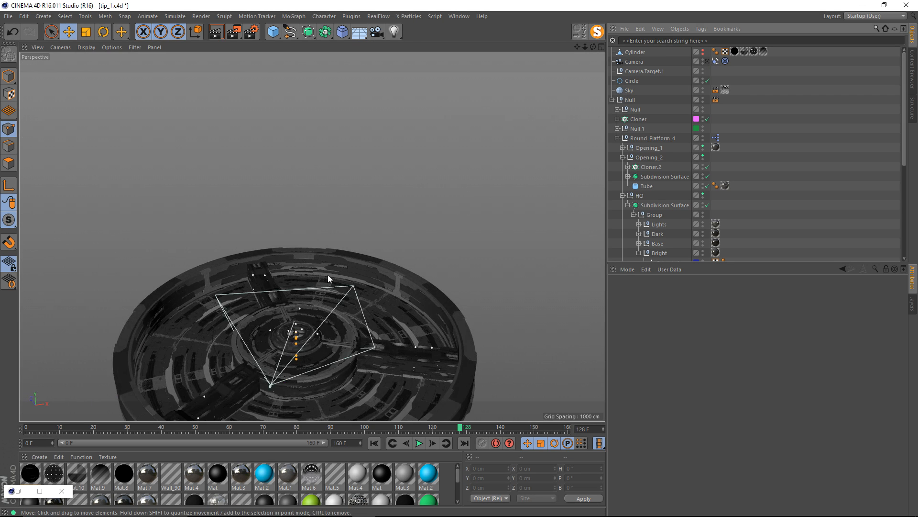
pyautogui.keyDown('alt'); pyautogui.moveTo(328, 279); pyautogui.dragTo(362, 242, button='middle'); pyautogui.keyUp('alt')
pyautogui.keyDown('alt'); pyautogui.moveTo(363, 242); pyautogui.dragTo(324, 237); pyautogui.keyUp('alt')
pyautogui.keyDown('alt'); pyautogui.moveTo(324, 236); pyautogui.dragTo(366, 229, button='right'); pyautogui.keyUp('alt')
pyautogui.keyDown('alt'); pyautogui.moveTo(366, 228); pyautogui.dragTo(347, 116); pyautogui.keyUp('alt')
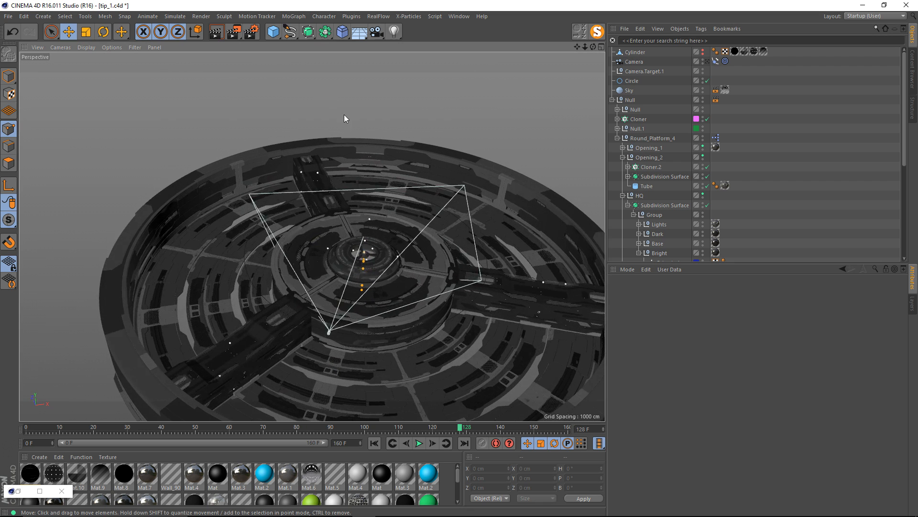
pyautogui.click(273, 31)
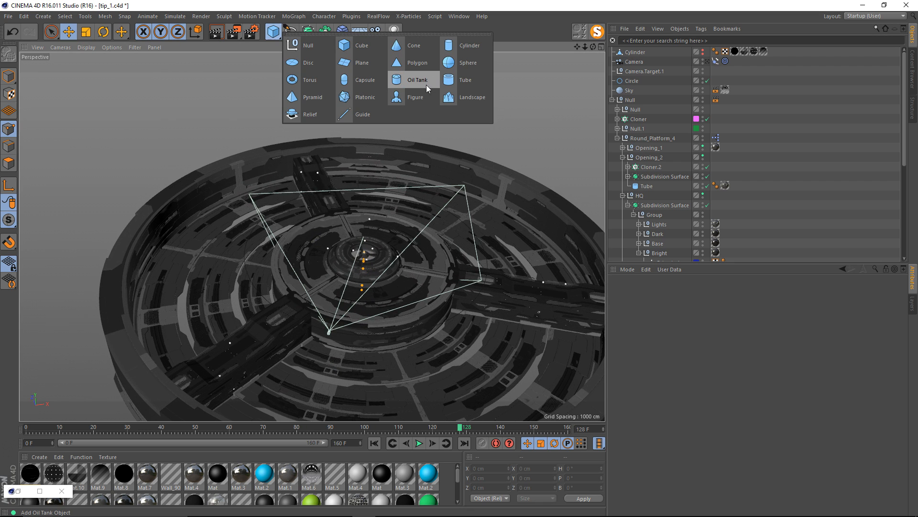
pyautogui.click(469, 46)
pyautogui.keyDown('alt'); pyautogui.moveTo(363, 259); pyautogui.dragTo(375, 263); pyautogui.keyUp('alt')
pyautogui.press('t')
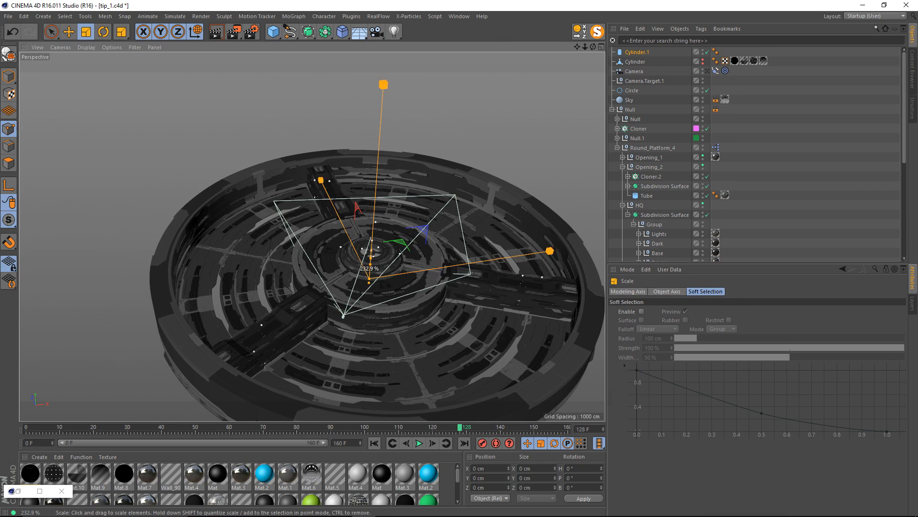
pyautogui.moveTo(302, 274); pyautogui.dragTo(294, 243)
# Make the new cylinder editable and delete its cap geometry to leave an open tube.
pyautogui.press('c')
pyautogui.keyDown('alt'); pyautogui.moveTo(371, 199); pyautogui.dragTo(375, 172); pyautogui.keyUp('alt')
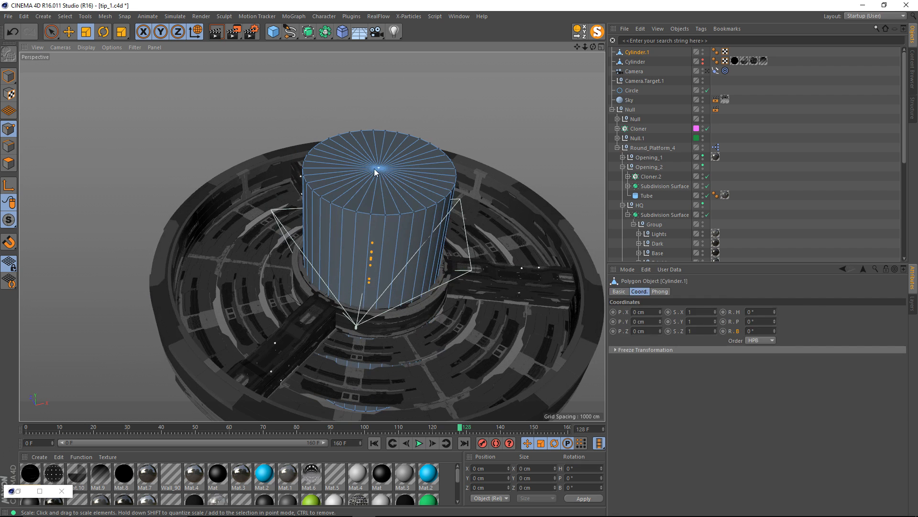
pyautogui.press('Delete')
pyautogui.keyDown('alt'); pyautogui.moveTo(372, 228); pyautogui.dragTo(367, 295); pyautogui.keyUp('alt')
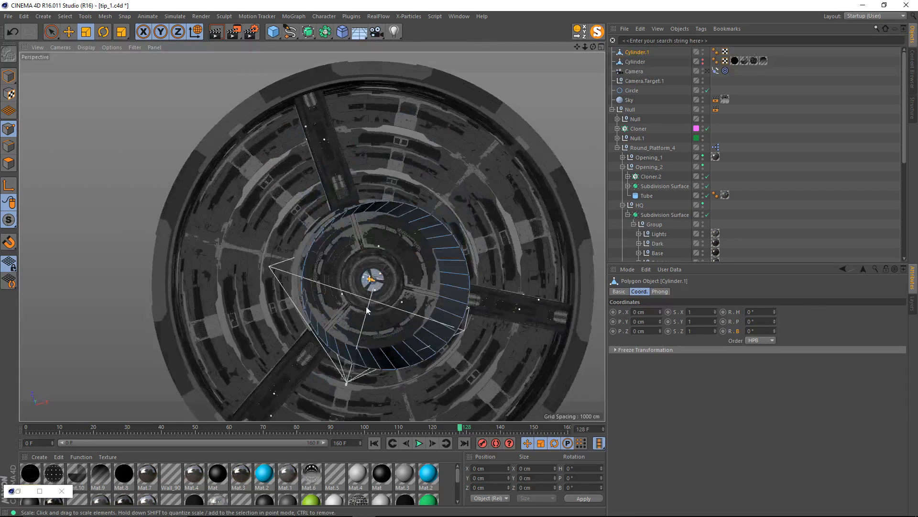
pyautogui.press('9')
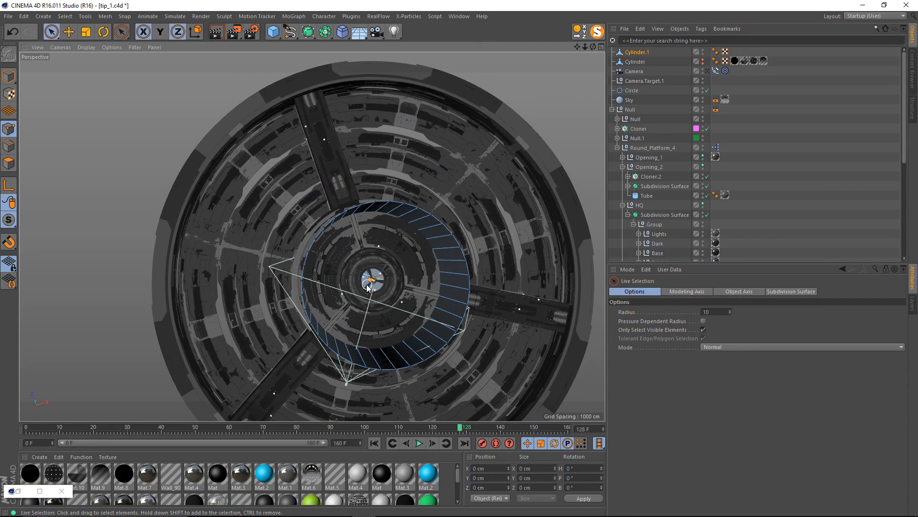
pyautogui.keyDown('alt'); pyautogui.moveTo(371, 296); pyautogui.dragTo(648, 132); pyautogui.keyUp('alt')
pyautogui.press('Return')
# Scale the open cylinder to about 10223 cm wide around the platform and raise it to about 216 cm in Y.
pyautogui.press('t')
pyautogui.keyDown('alt'); pyautogui.moveTo(371, 229); pyautogui.dragTo(350, 157); pyautogui.keyUp('alt')
pyautogui.press('e')
pyautogui.keyDown('alt'); pyautogui.moveTo(350, 159); pyautogui.dragTo(342, 227); pyautogui.keyUp('alt')
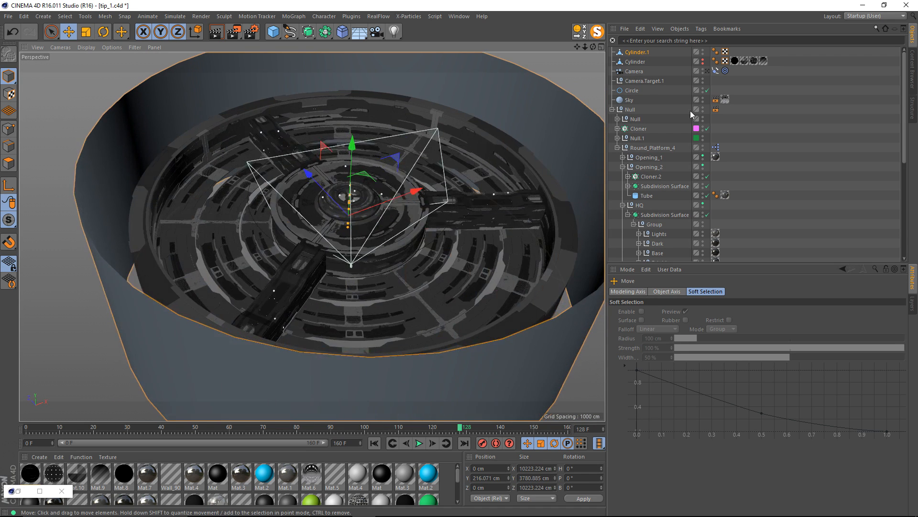
# Through the scene camera, raise the cylinder to about Y 1095 cm and stretch it to about 12361 cm high, checking frame 73.
pyautogui.click(708, 71)
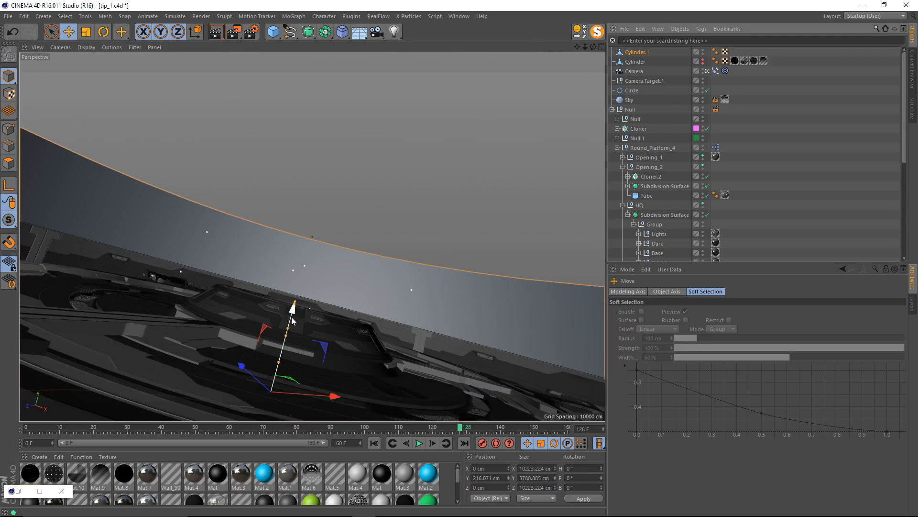
pyautogui.moveTo(292, 307); pyautogui.dragTo(376, 52)
pyautogui.press('t')
pyautogui.moveTo(302, 431); pyautogui.dragTo(274, 429)
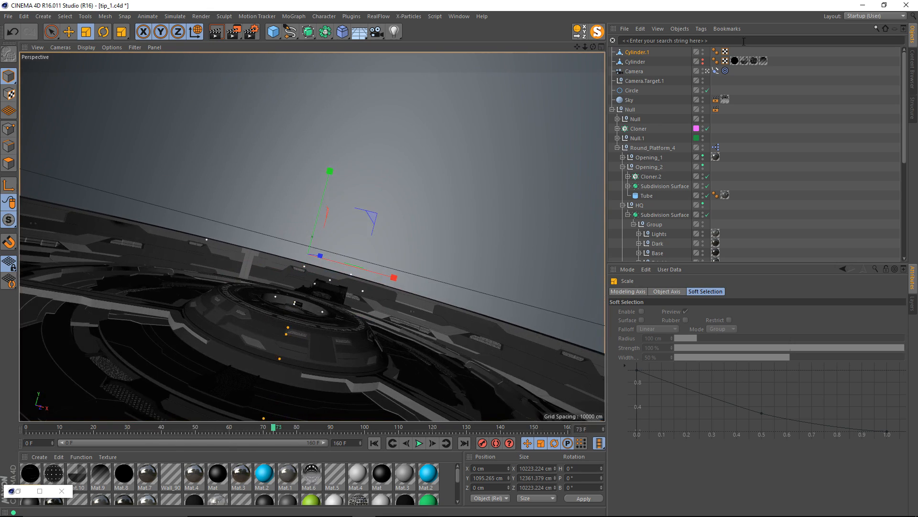
# Leave the scene camera and examine how the cylinder wall surrounds the round platform from several angles.
pyautogui.click(708, 73)
pyautogui.keyDown('alt'); pyautogui.moveTo(355, 203); pyautogui.dragTo(322, 254, button='middle'); pyautogui.keyUp('alt')
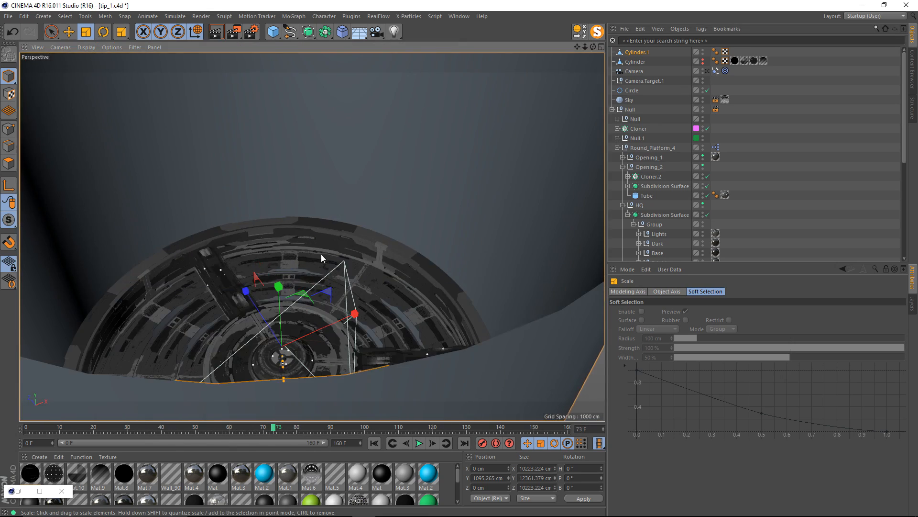
pyautogui.keyDown('alt'); pyautogui.moveTo(321, 254); pyautogui.dragTo(329, 306); pyautogui.keyUp('alt')
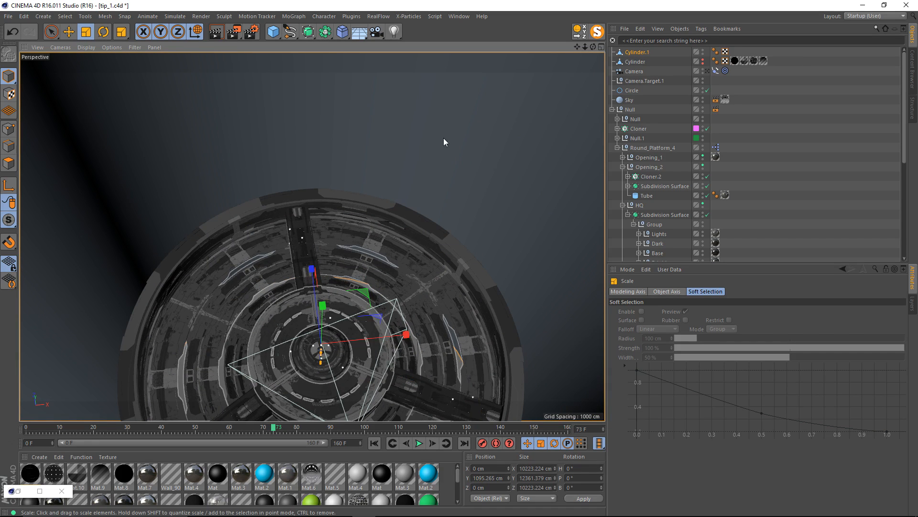
pyautogui.keyDown('alt'); pyautogui.moveTo(306, 233); pyautogui.dragTo(346, 289, button='right'); pyautogui.keyUp('alt')
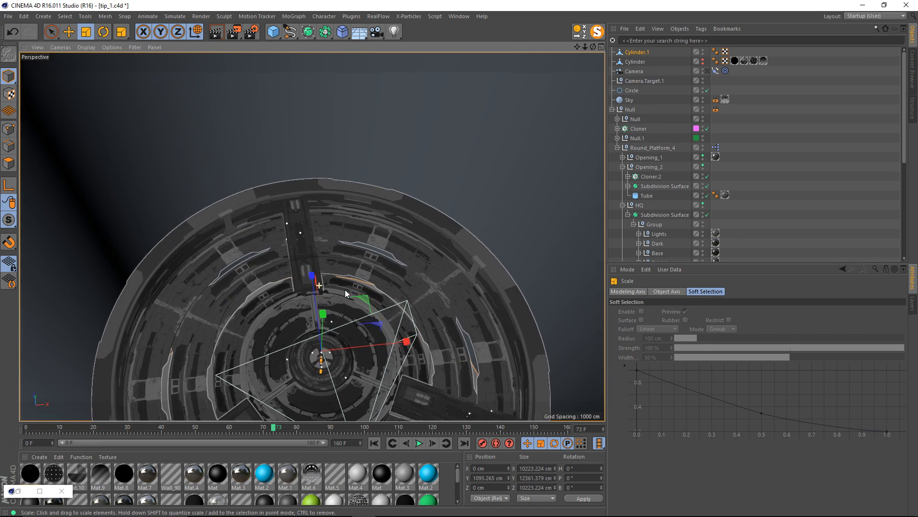
pyautogui.keyDown('alt'); pyautogui.moveTo(346, 290); pyautogui.dragTo(365, 257, button='middle'); pyautogui.keyUp('alt')
pyautogui.keyDown('alt'); pyautogui.moveTo(344, 271); pyautogui.dragTo(363, 270, button='right'); pyautogui.keyUp('alt')
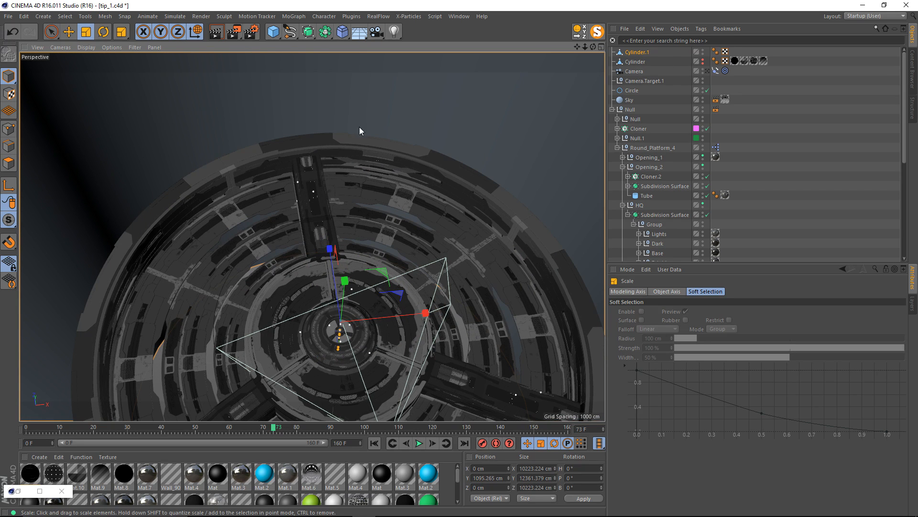
pyautogui.moveTo(356, 295)
pyautogui.keyDown('alt'); pyautogui.mouseDown()
pyautogui.moveTo(369, 293)
pyautogui.moveTo(346, 280)
pyautogui.moveTo(374, 267)
pyautogui.moveTo(345, 261)
pyautogui.moveTo(389, 255)
pyautogui.moveTo(369, 257)
pyautogui.moveTo(336, 300)
pyautogui.mouseUp(); pyautogui.keyUp('alt')
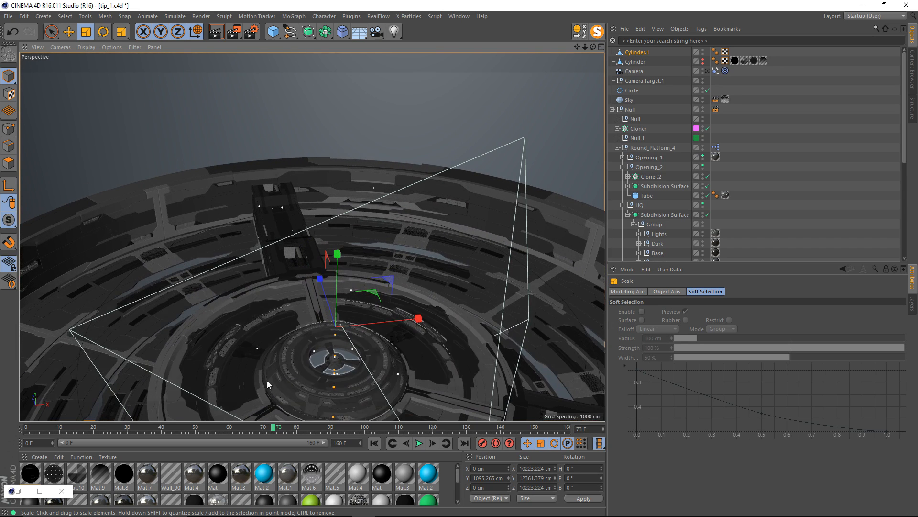
pyautogui.keyDown('alt'); pyautogui.moveTo(354, 213); pyautogui.dragTo(337, 219, button='right'); pyautogui.keyUp('alt')
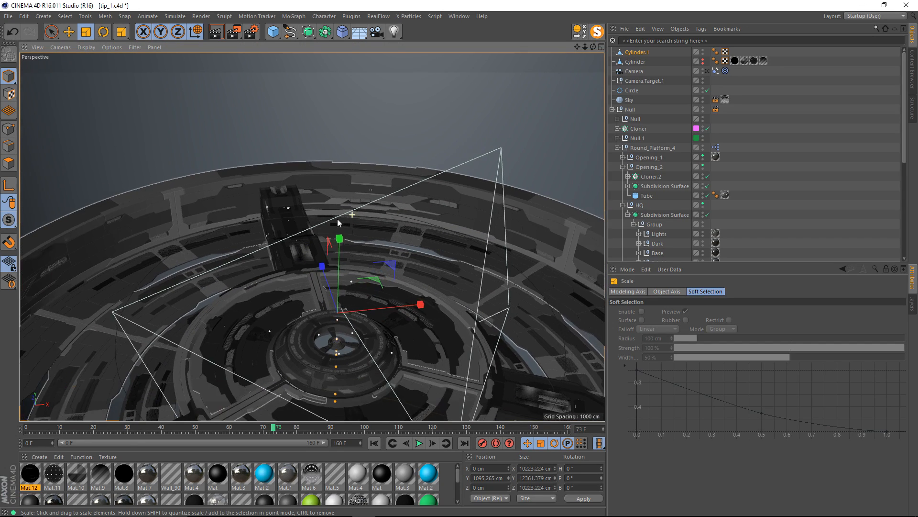
pyautogui.keyDown('alt'); pyautogui.moveTo(338, 219); pyautogui.dragTo(364, 237, button='middle'); pyautogui.keyUp('alt')
# Create a new material, apply it to the cylinder surrounding the platform, and open the material for editing.
pyautogui.doubleClick(448, 474)
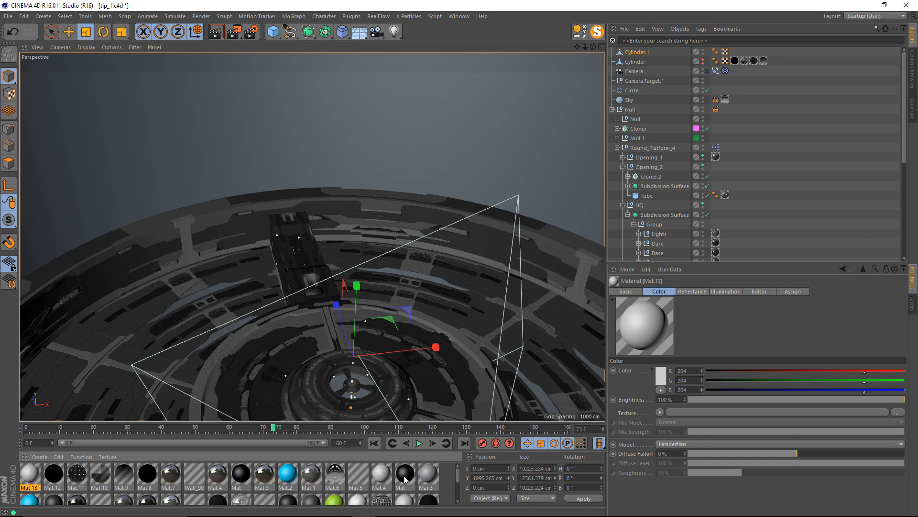
pyautogui.moveTo(30, 482); pyautogui.dragTo(117, 151)
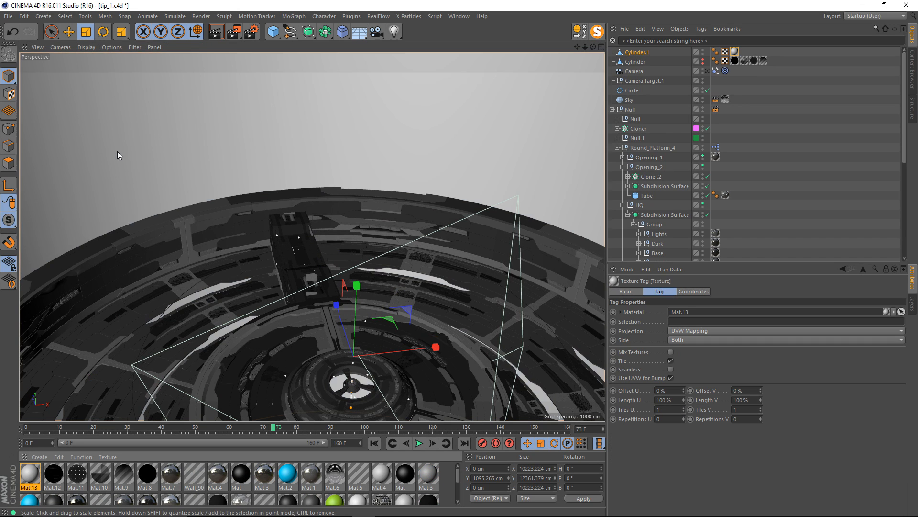
pyautogui.doubleClick(33, 474)
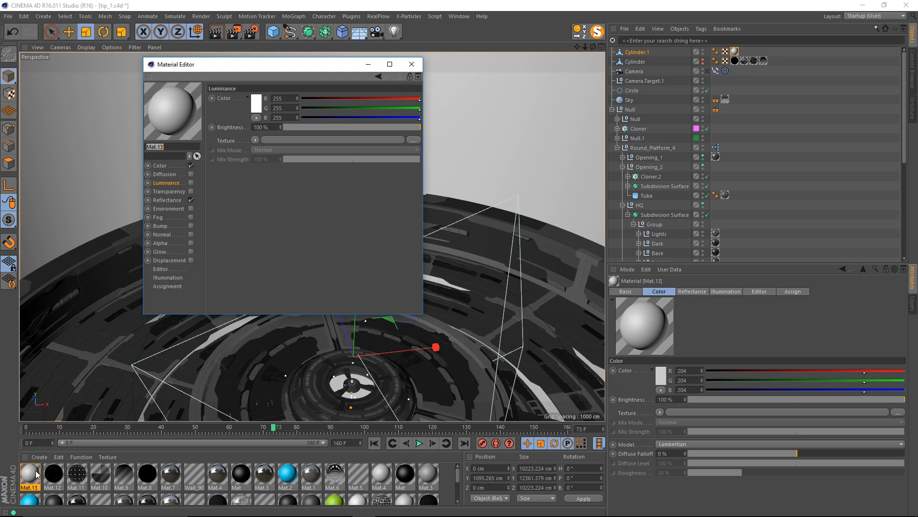
# Enable Luminance and disable Reflectance and Color in the new material, and open the image chooser for its luminance texture.
pyautogui.click(190, 183)
pyautogui.click(190, 200)
pyautogui.click(190, 165)
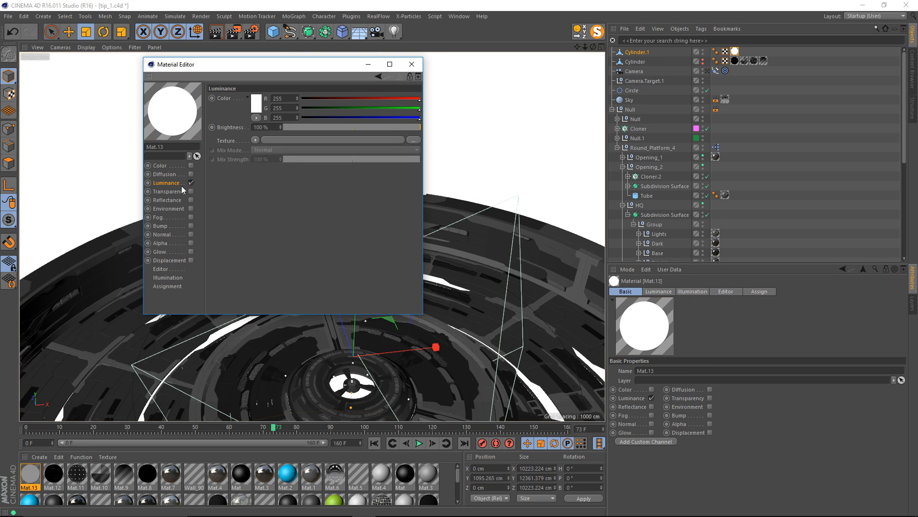
pyautogui.click(257, 139)
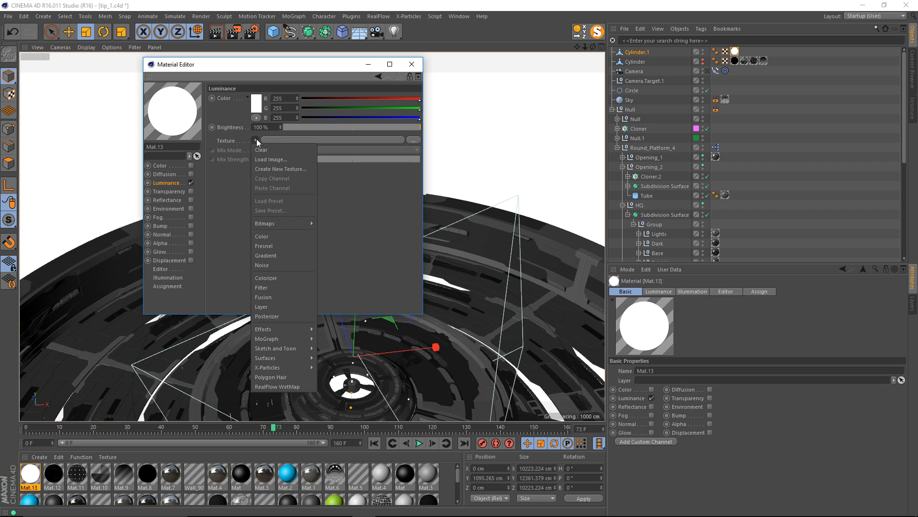
pyautogui.click(271, 157)
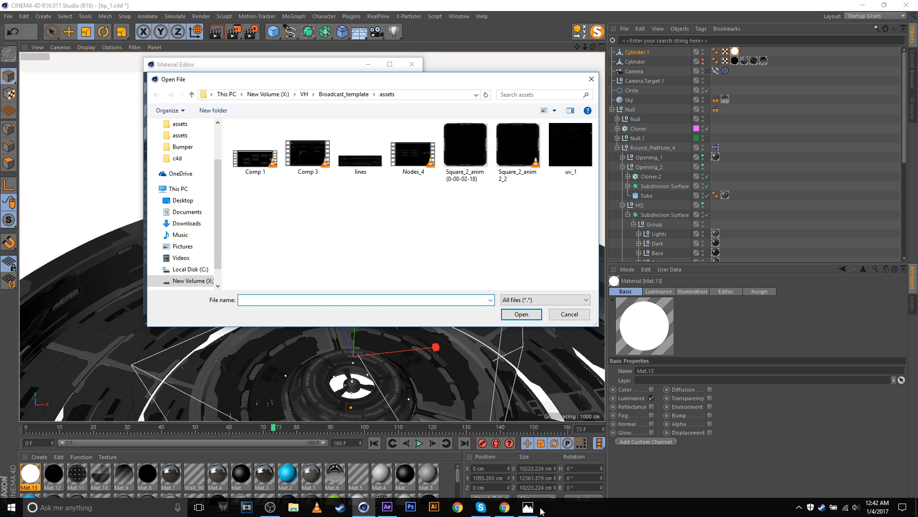
# View the Square_2_anim (0-00-02-18) image in Photos and the Voxyde tutorial list in Chrome, then return to Cinema 4D.
pyautogui.click(529, 507)
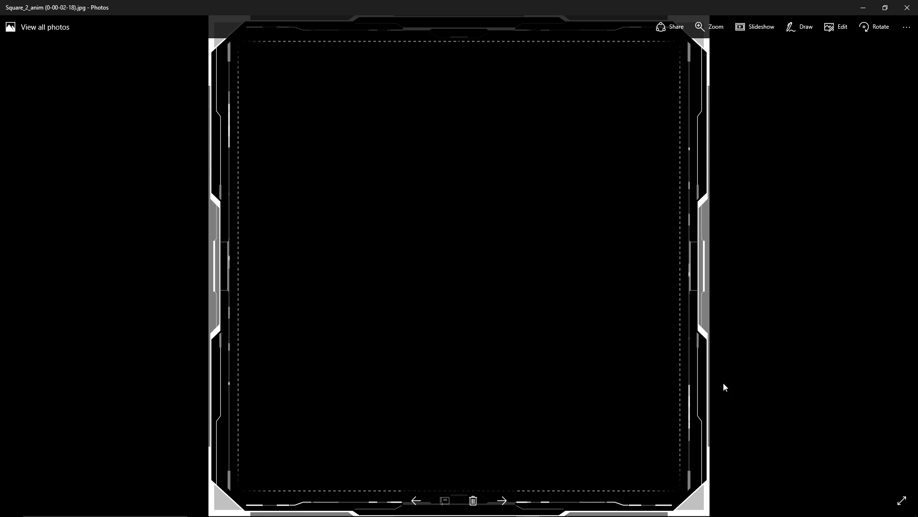
pyautogui.moveTo(448, 505)
pyautogui.click(504, 507)
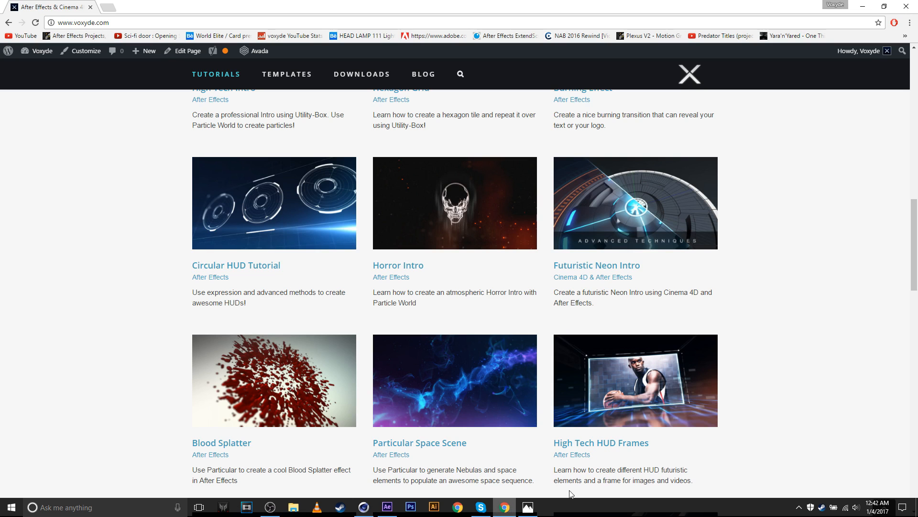
pyautogui.scroll(-3, 799, 343)
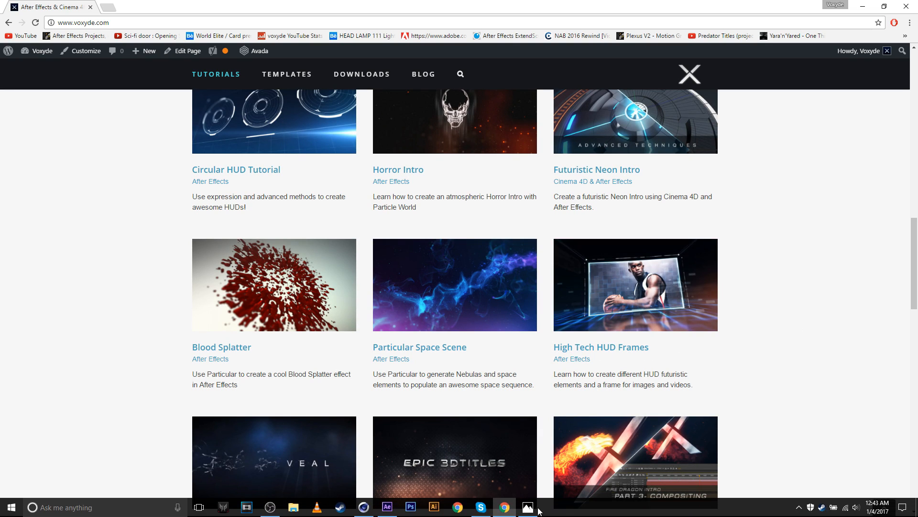
pyautogui.click(538, 510)
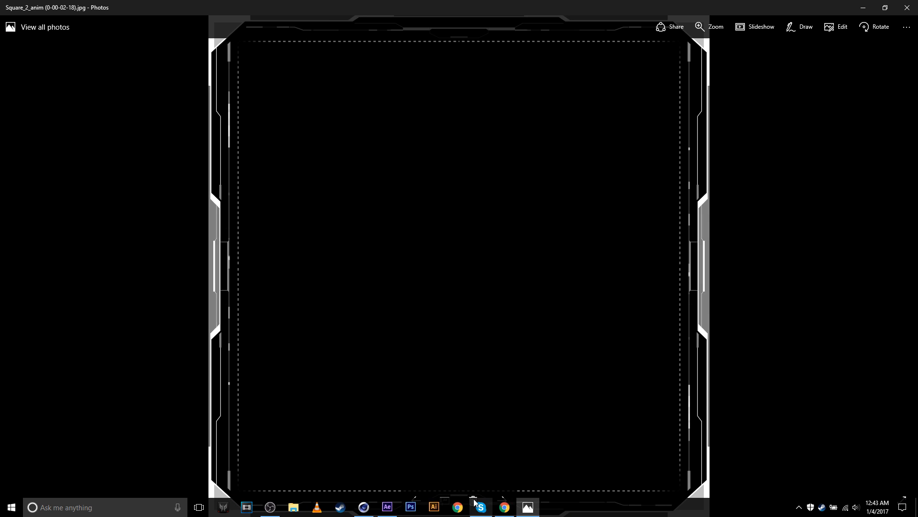
pyautogui.click(363, 507)
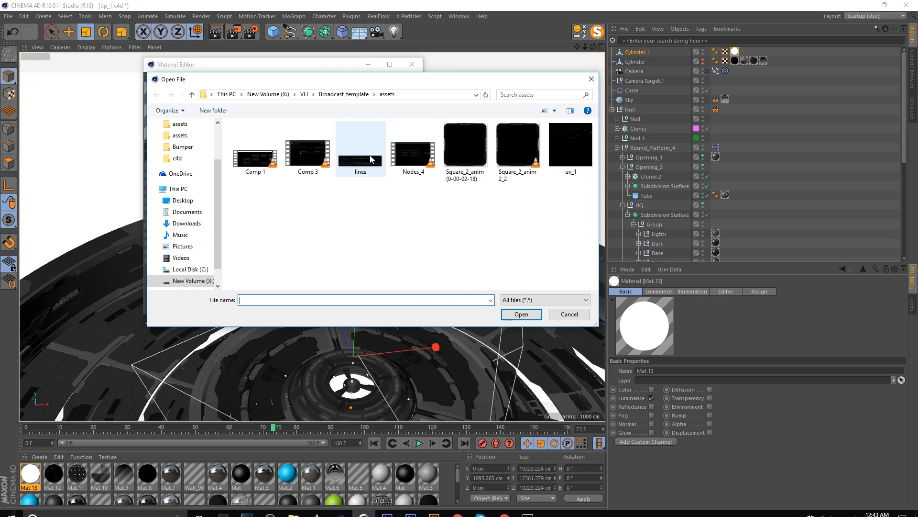
# Load Square_2_anim (0-00-02-18) as the luminance texture without copying it to the project location, and close the material editor.
pyautogui.doubleClick(467, 143)
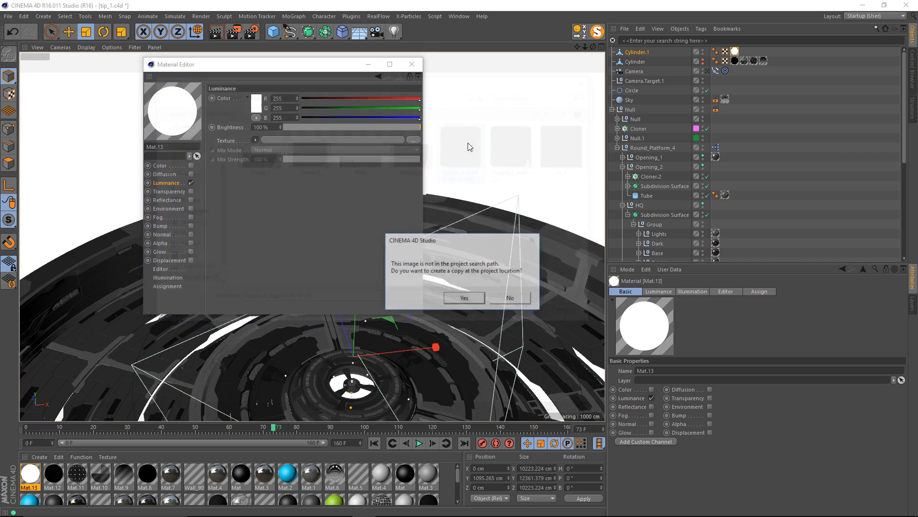
pyautogui.click(507, 300)
pyautogui.click(412, 65)
# Examine how the frame texture wraps the cylinder, from outside and from above the platform.
pyautogui.keyDown('alt'); pyautogui.moveTo(422, 157); pyautogui.dragTo(359, 230, button='right'); pyautogui.keyUp('alt')
pyautogui.keyDown('alt'); pyautogui.moveTo(360, 229); pyautogui.dragTo(343, 335, button='middle'); pyautogui.keyUp('alt')
pyautogui.keyDown('alt'); pyautogui.moveTo(402, 240); pyautogui.dragTo(385, 224, button='right'); pyautogui.keyUp('alt')
pyautogui.keyDown('alt'); pyautogui.moveTo(385, 224); pyautogui.dragTo(307, 169, button='middle'); pyautogui.keyUp('alt')
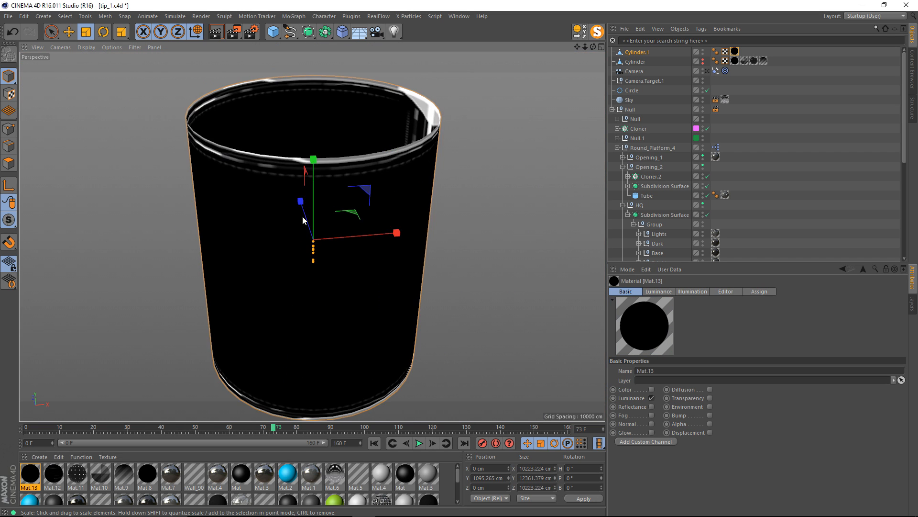
pyautogui.keyDown('alt'); pyautogui.moveTo(304, 218); pyautogui.dragTo(291, 266); pyautogui.keyUp('alt')
pyautogui.keyDown('alt'); pyautogui.moveTo(303, 206); pyautogui.dragTo(341, 196, button='right'); pyautogui.keyUp('alt')
pyautogui.keyDown('alt'); pyautogui.moveTo(304, 191); pyautogui.dragTo(342, 200); pyautogui.keyUp('alt')
pyautogui.keyDown('alt'); pyautogui.moveTo(343, 199); pyautogui.dragTo(380, 207, button='right'); pyautogui.keyUp('alt')
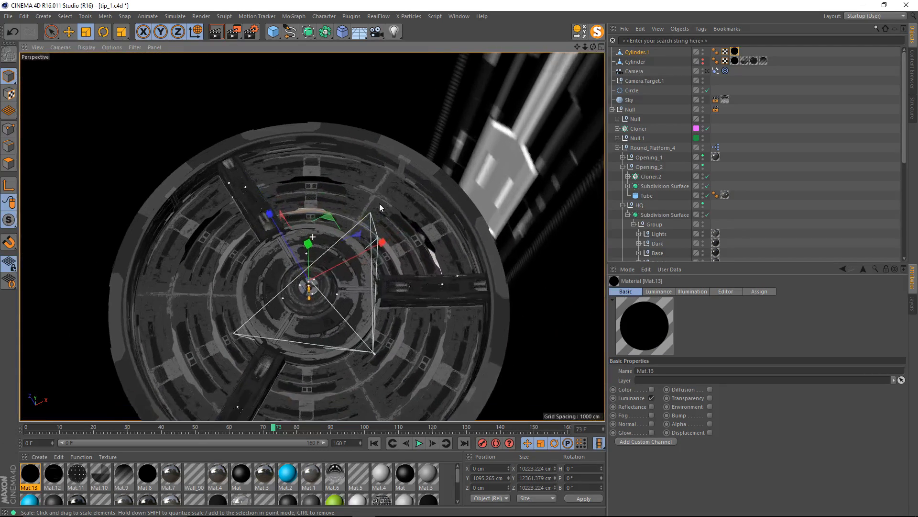
pyautogui.keyDown('alt'); pyautogui.moveTo(380, 207); pyautogui.dragTo(373, 231, button='middle'); pyautogui.keyUp('alt')
# Delete the old Cylinder object that carries several materials, and open the texture tag of Cylinder.1 for editing.
pyautogui.click(640, 62)
pyautogui.press('Delete')
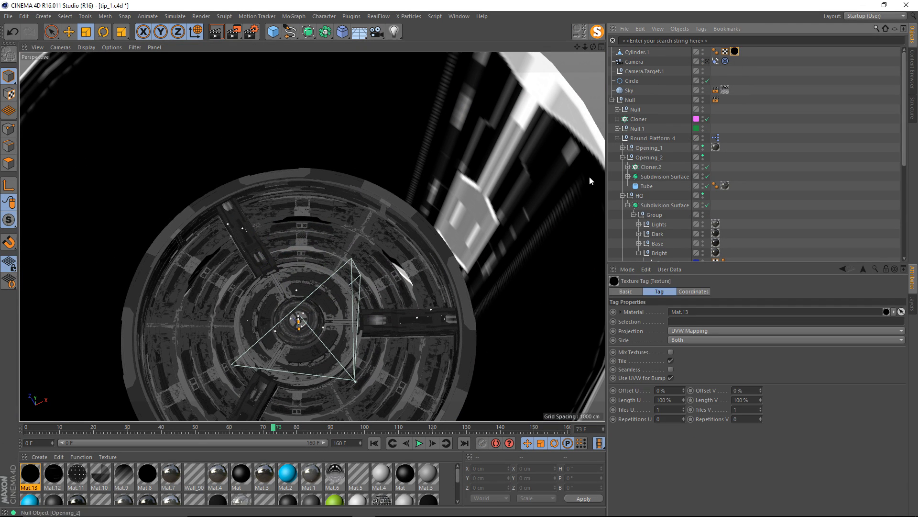
pyautogui.keyDown('alt'); pyautogui.moveTo(337, 228); pyautogui.dragTo(345, 211); pyautogui.keyUp('alt')
pyautogui.keyDown('alt'); pyautogui.moveTo(345, 212); pyautogui.dragTo(309, 221, button='right'); pyautogui.keyUp('alt')
pyautogui.keyDown('alt'); pyautogui.moveTo(308, 220); pyautogui.dragTo(310, 215); pyautogui.keyUp('alt')
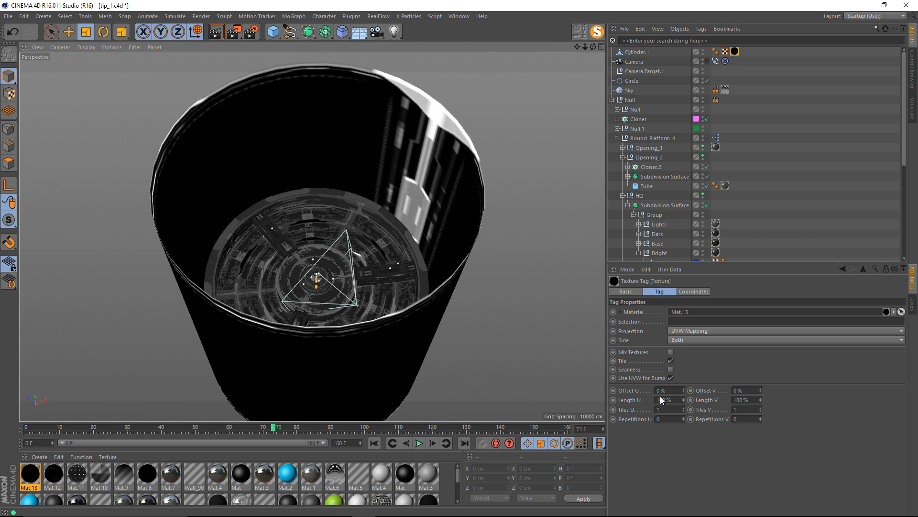
# Tile the cylinder's texture into a grid with Tiles U at 25 and Tiles V at 15.
pyautogui.moveTo(684, 410); pyautogui.dragTo(697, 402)
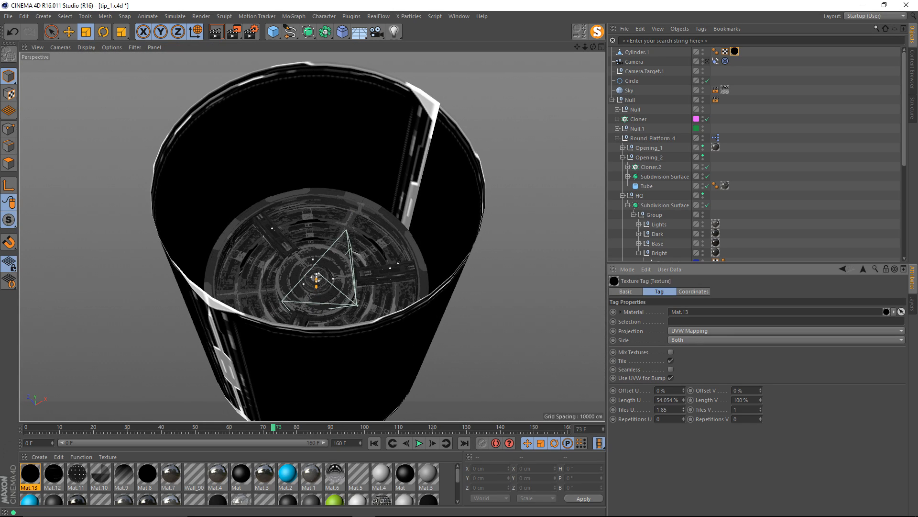
pyautogui.moveTo(760, 409); pyautogui.dragTo(756, 419)
pyautogui.write('15')
pyautogui.press('Return')
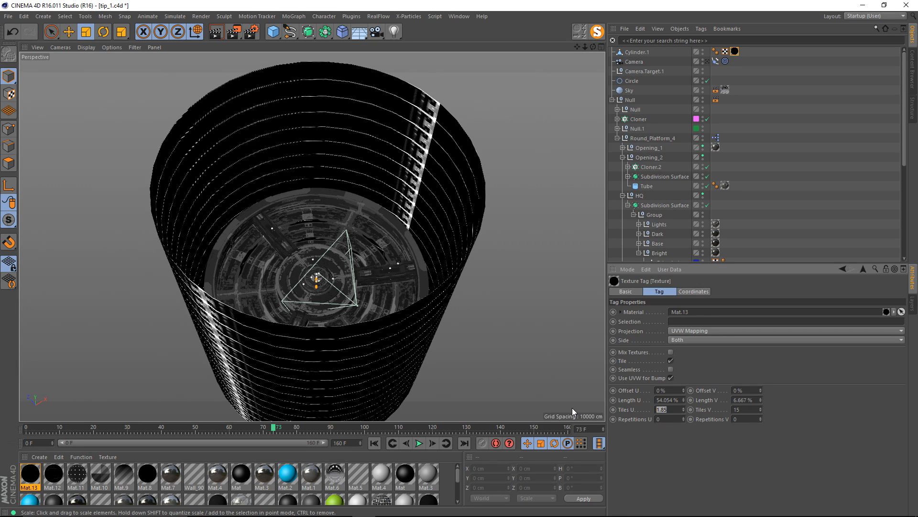
pyautogui.write('25')
pyautogui.press('Return')
pyautogui.scroll(5, 488, 287)
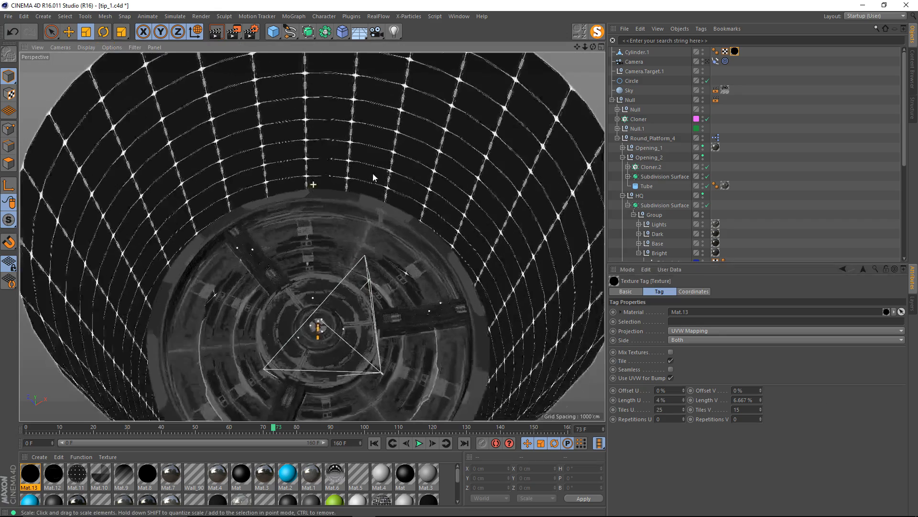
# Through the scene camera at frame 109, set the cylinder texture's Tiles U to 32.
pyautogui.click(708, 62)
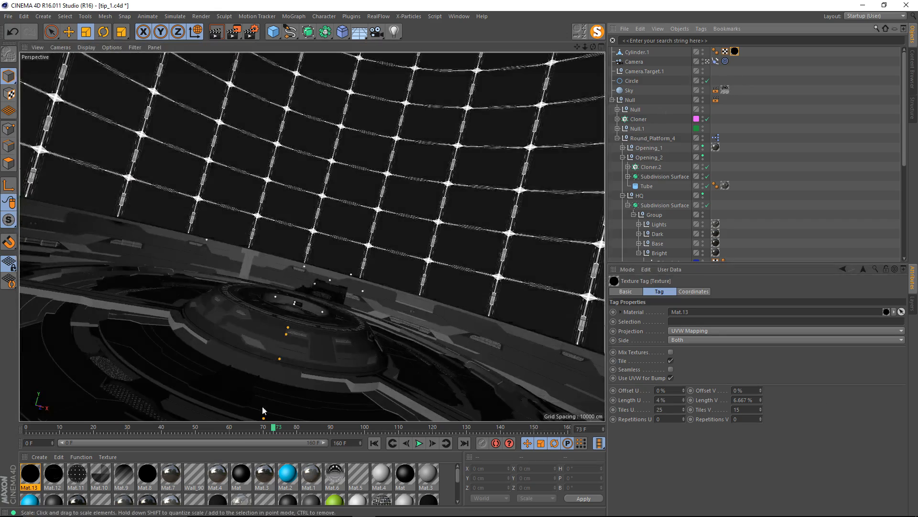
pyautogui.moveTo(272, 427); pyautogui.dragTo(395, 427)
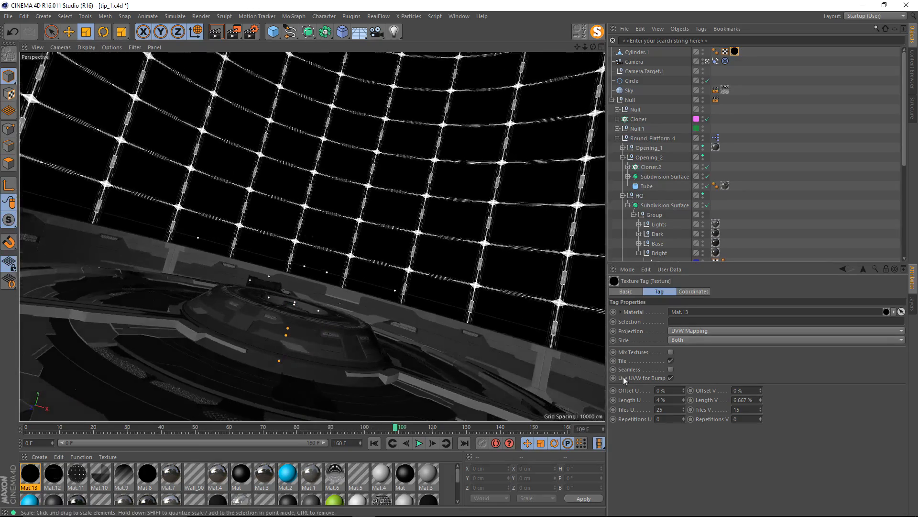
pyautogui.moveTo(683, 403); pyautogui.dragTo(683, 382)
pyautogui.click(677, 410)
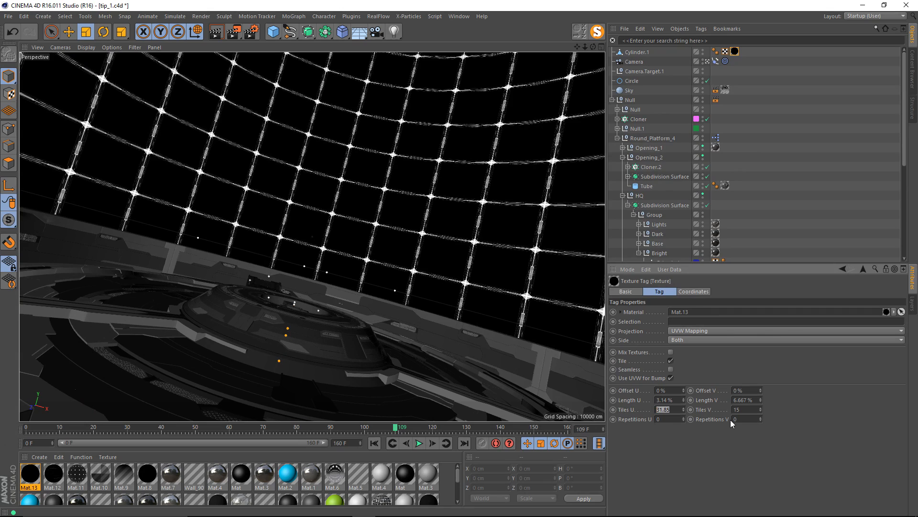
pyautogui.write('32')
pyautogui.press('Return')
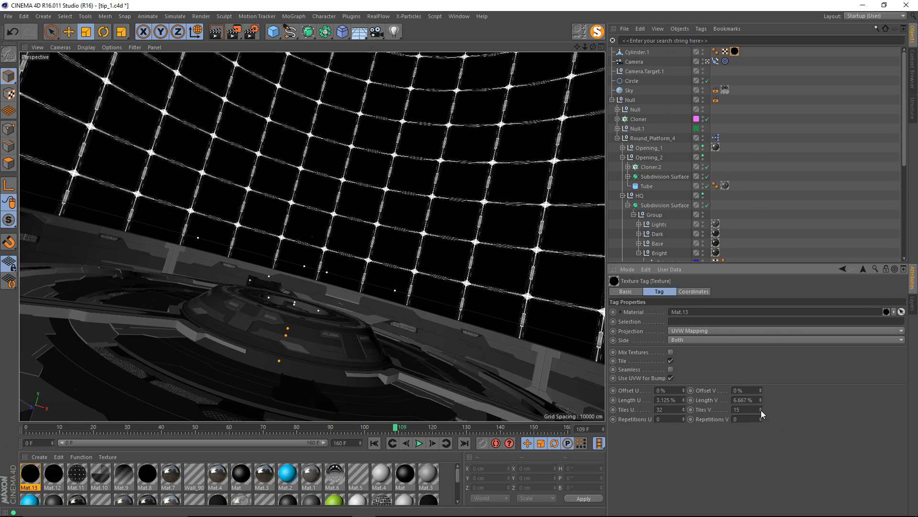
# Fine-tune the texture's U and V tile counts and render frame 74 in the view.
pyautogui.moveTo(761, 410); pyautogui.dragTo(761, 413)
pyautogui.moveTo(684, 410); pyautogui.dragTo(684, 415)
pyautogui.hotkey('ctrl', 'r')
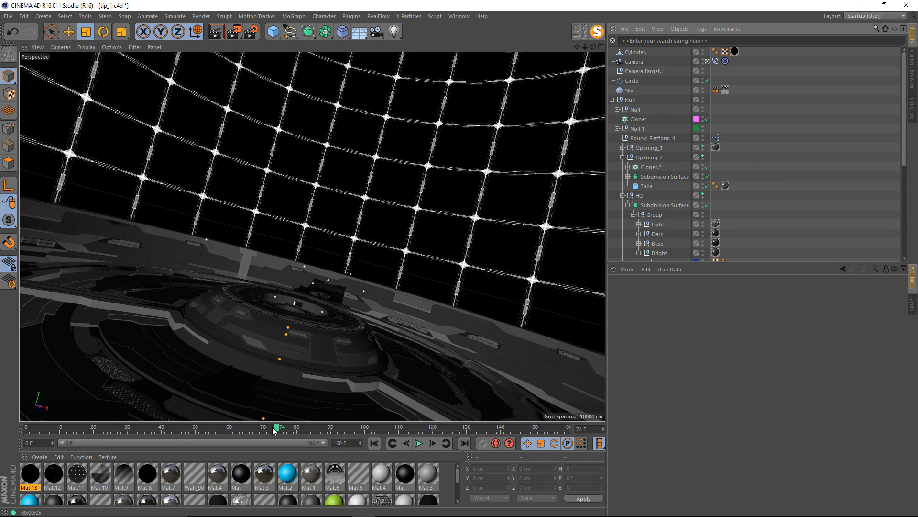
pyautogui.hotkey('ctrl', 'r')
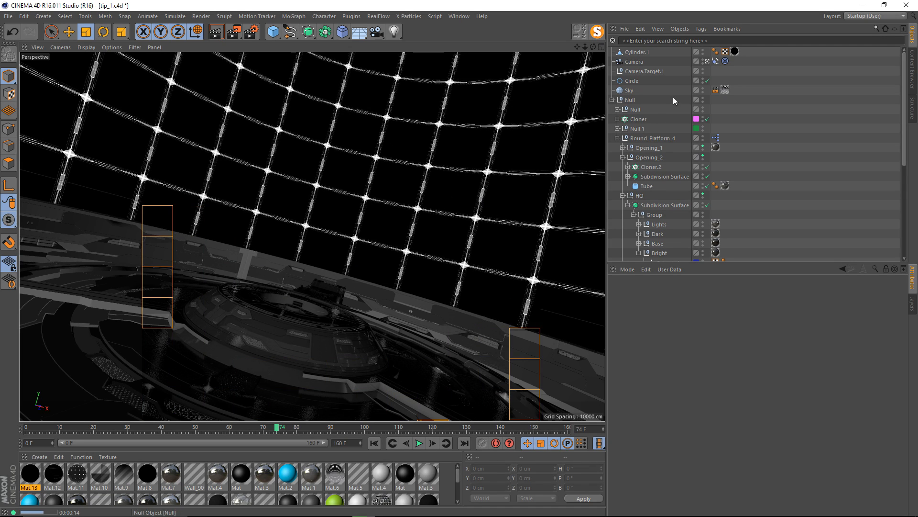
# Add a Compositing tag with Matte Object enabled to the Null group holding the platform, and render the view.
pyautogui.click(630, 101)
pyautogui.click(612, 100)
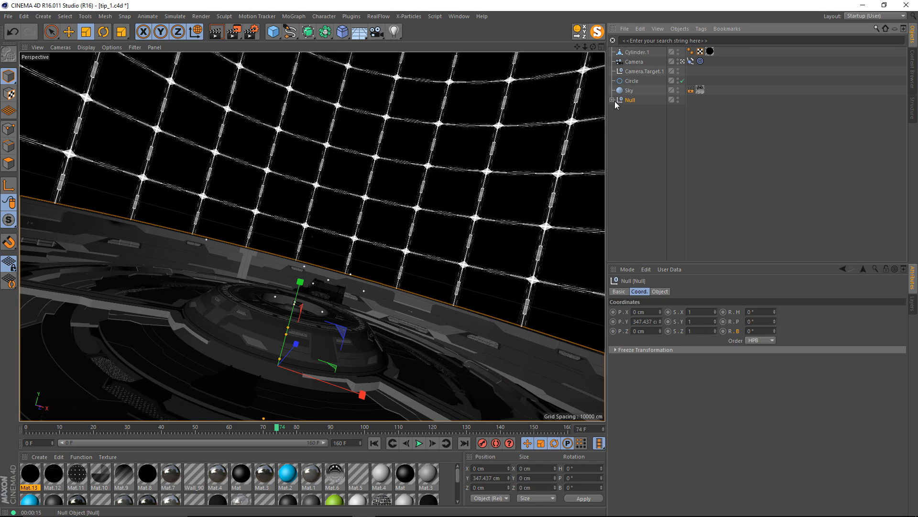
pyautogui.rightClick(630, 100)
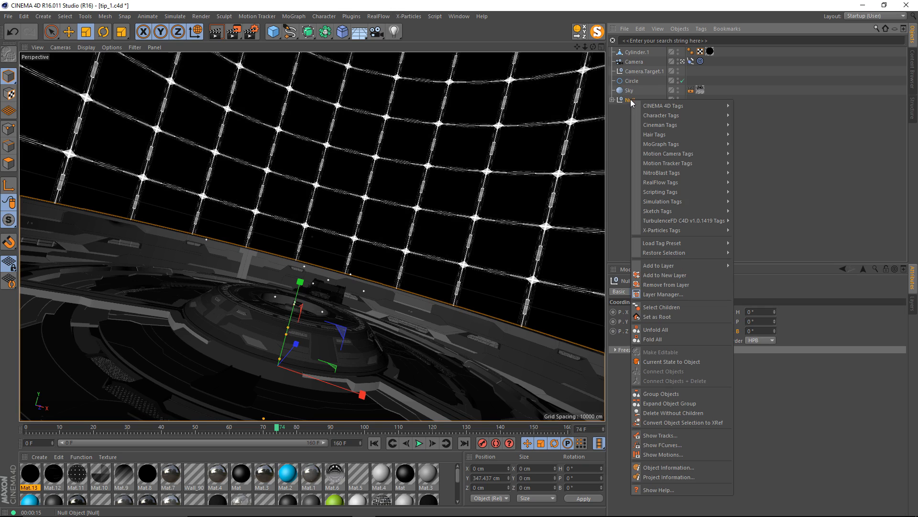
pyautogui.moveTo(652, 106)
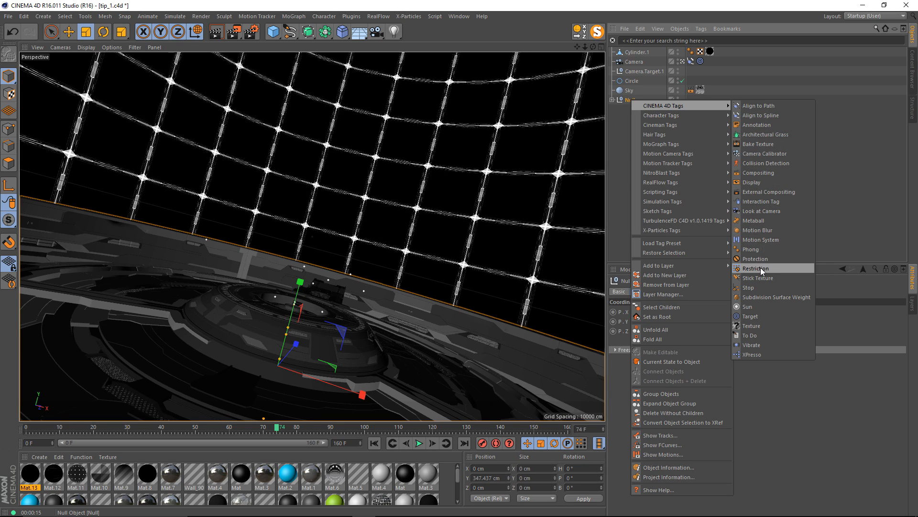
pyautogui.click(760, 172)
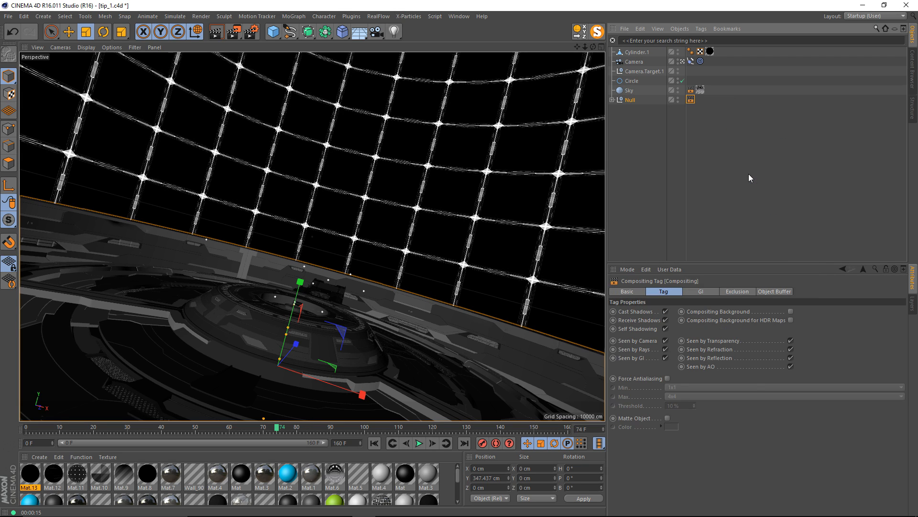
pyautogui.click(667, 418)
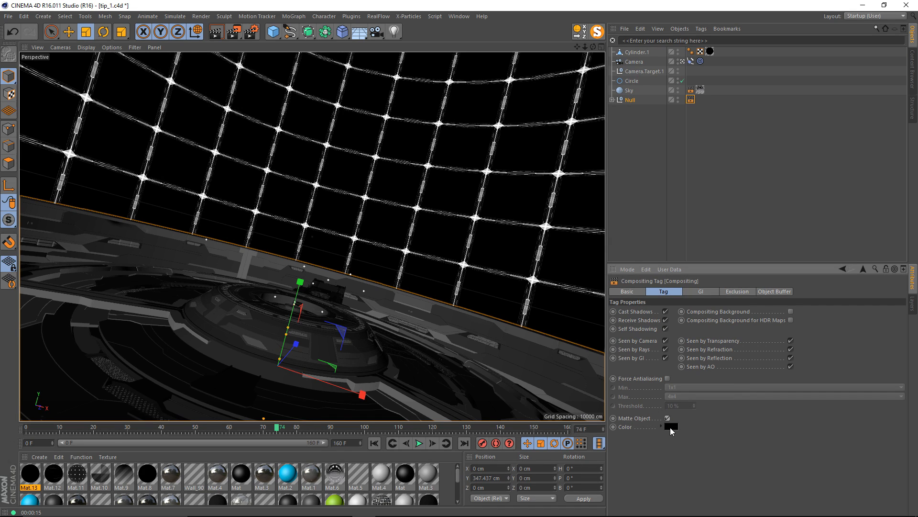
pyautogui.click(712, 177)
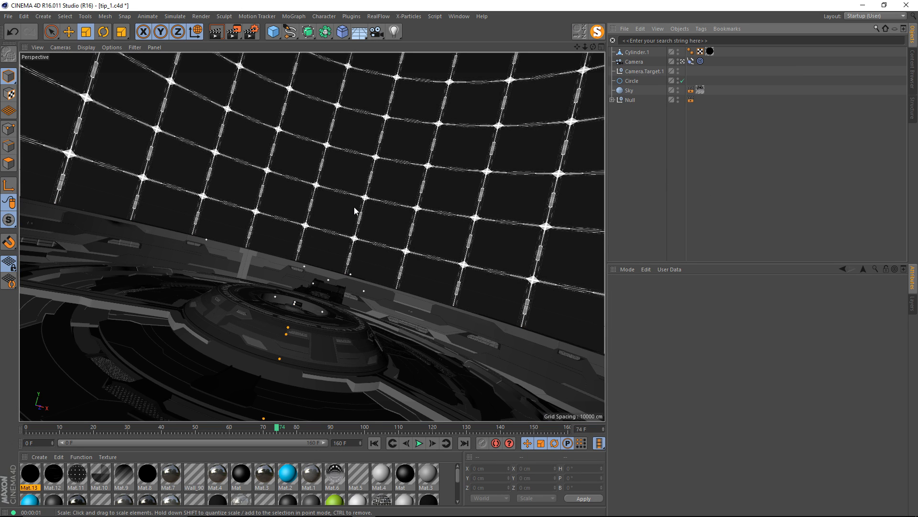
pyautogui.hotkey('ctrl', 'r')
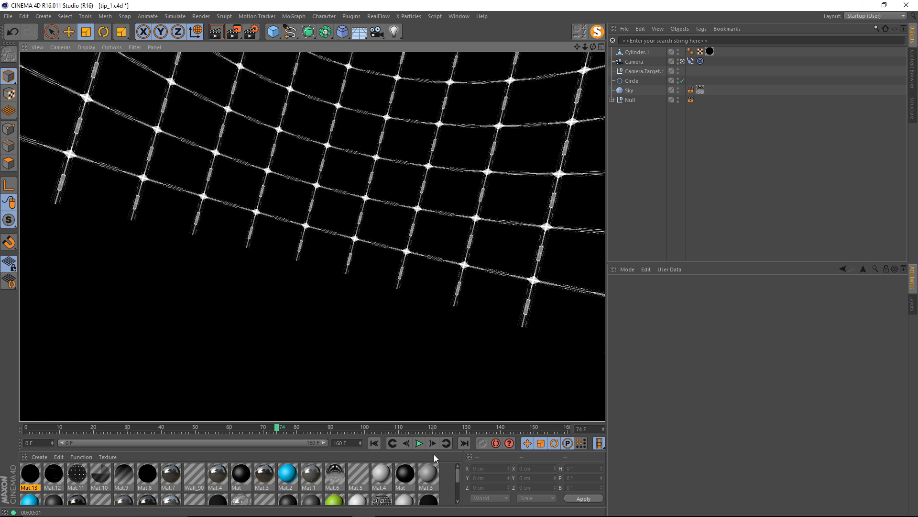
# Create another material, add it to Cylinder.1 on top of the grid material, and open it for editing.
pyautogui.doubleClick(451, 469)
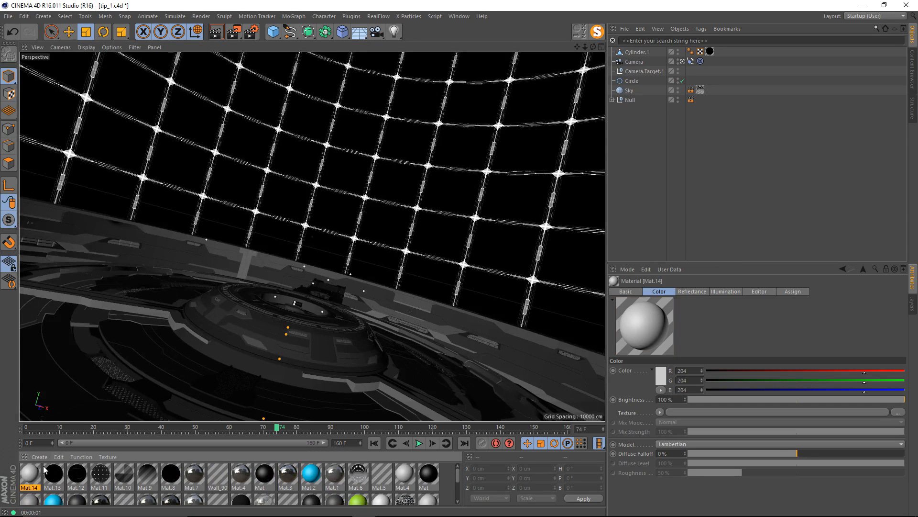
pyautogui.moveTo(30, 482); pyautogui.dragTo(643, 55)
pyautogui.doubleClick(30, 473)
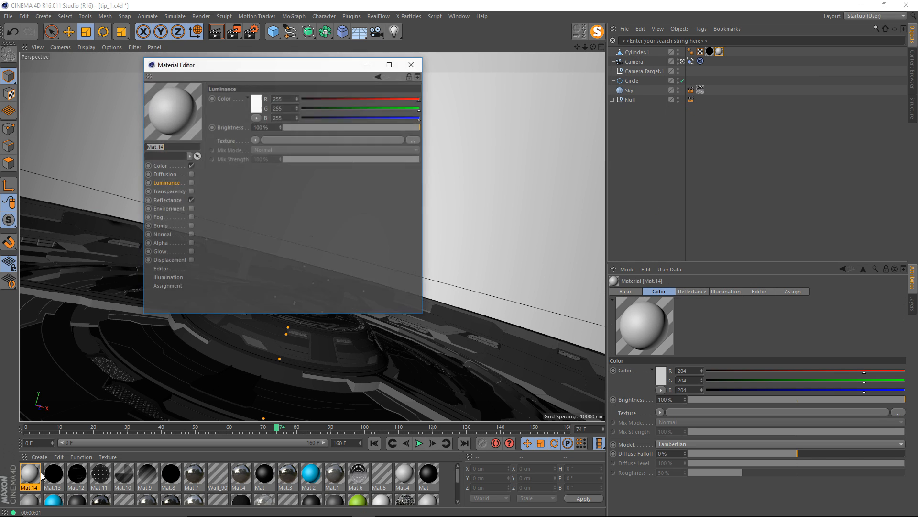
# Turn off Color and Reflectance on Mat.14, enable Luminance, and load a Gradient shader as its texture.
pyautogui.click(191, 200)
pyautogui.click(190, 165)
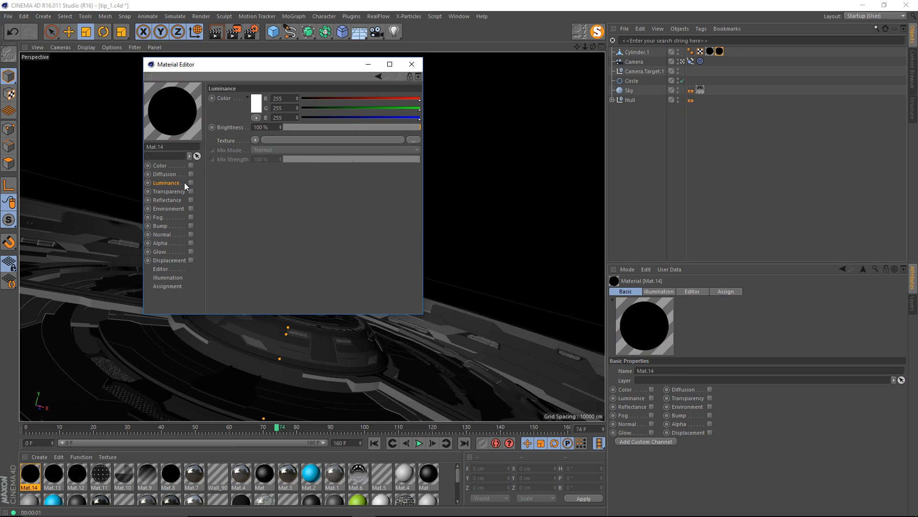
pyautogui.click(191, 183)
pyautogui.click(255, 140)
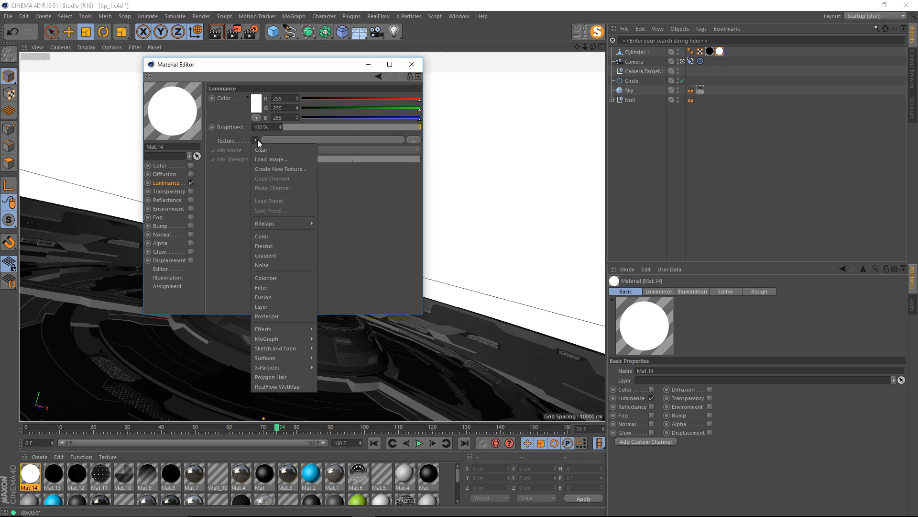
pyautogui.click(280, 263)
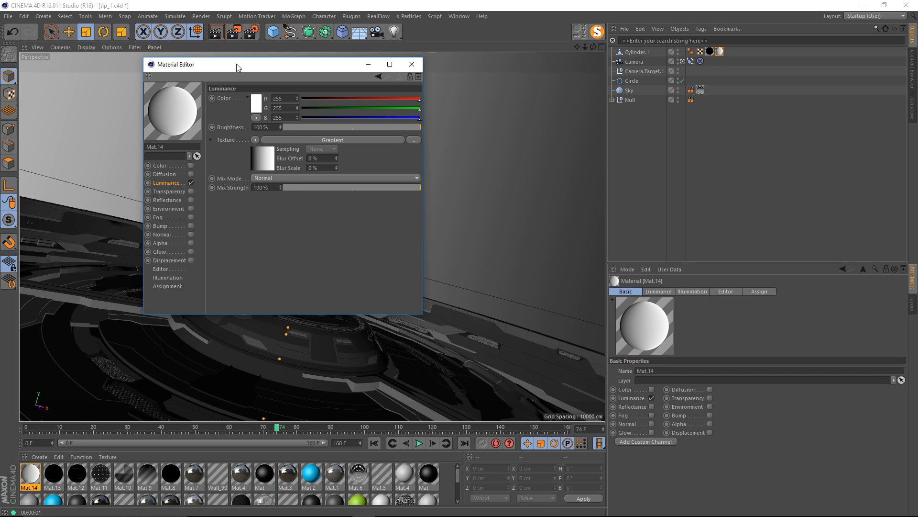
# Leave the scene camera to see the whole cylinder, and set Mat.14's luminance gradient type to 2D - V.
pyautogui.moveTo(237, 64); pyautogui.dragTo(721, 136)
pyautogui.press('Escape')
pyautogui.press('Escape')
pyautogui.click(682, 62)
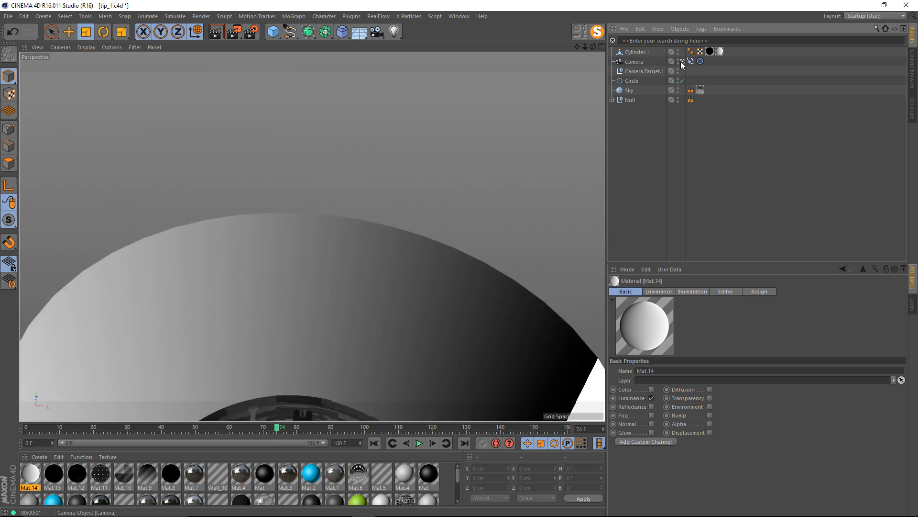
pyautogui.scroll(-5, 302, 205)
pyautogui.keyDown('alt'); pyautogui.moveTo(303, 205); pyautogui.dragTo(310, 224); pyautogui.keyUp('alt')
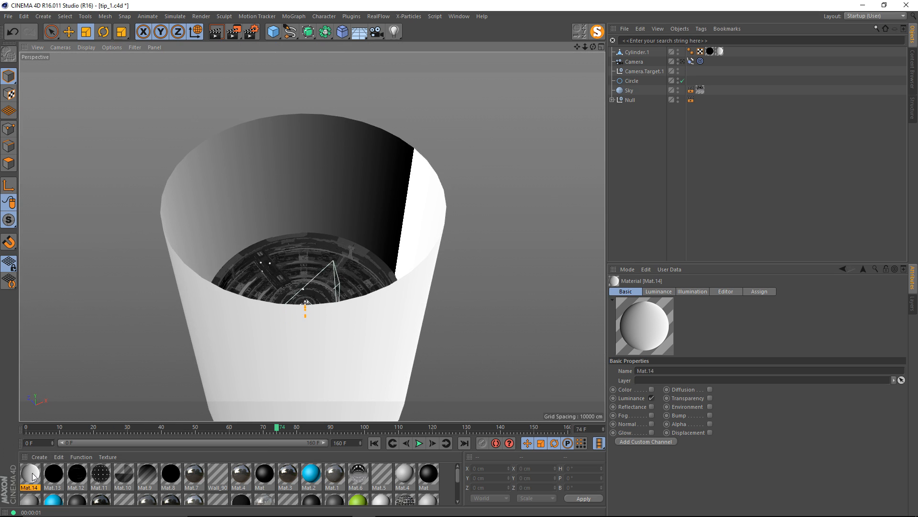
pyautogui.doubleClick(32, 473)
pyautogui.click(266, 158)
pyautogui.moveTo(252, 68); pyautogui.dragTo(736, 80)
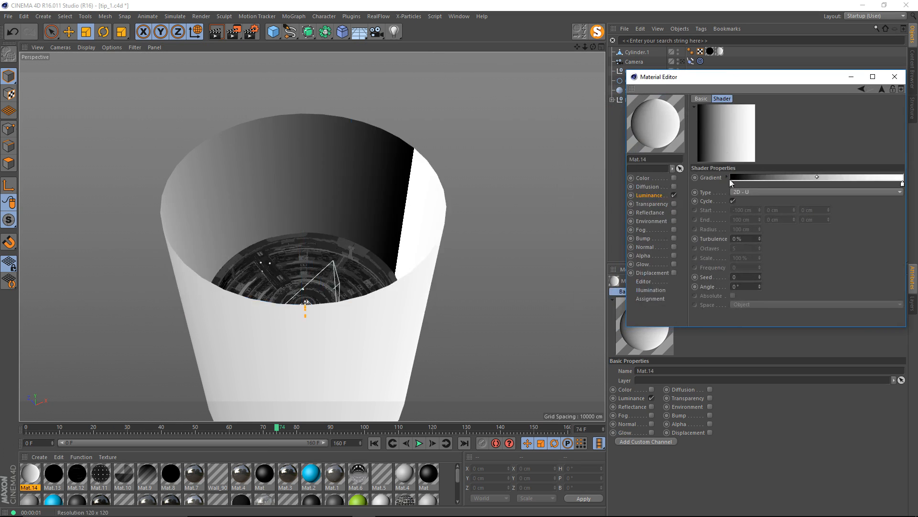
pyautogui.click(759, 190)
pyautogui.click(758, 211)
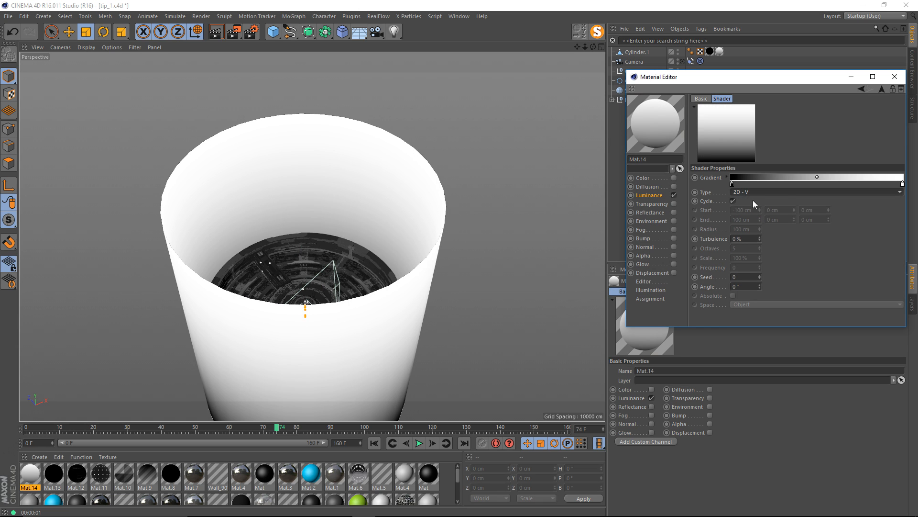
# Inspect the cylinder's shading from outside and invert the gradient's knots so the white end sits at the base.
pyautogui.keyDown('alt'); pyautogui.moveTo(394, 267); pyautogui.dragTo(370, 242); pyautogui.keyUp('alt')
pyautogui.keyDown('alt'); pyautogui.moveTo(370, 242); pyautogui.dragTo(334, 243, button='right'); pyautogui.keyUp('alt')
pyautogui.keyDown('alt'); pyautogui.moveTo(334, 243); pyautogui.dragTo(314, 211, button='middle'); pyautogui.keyUp('alt')
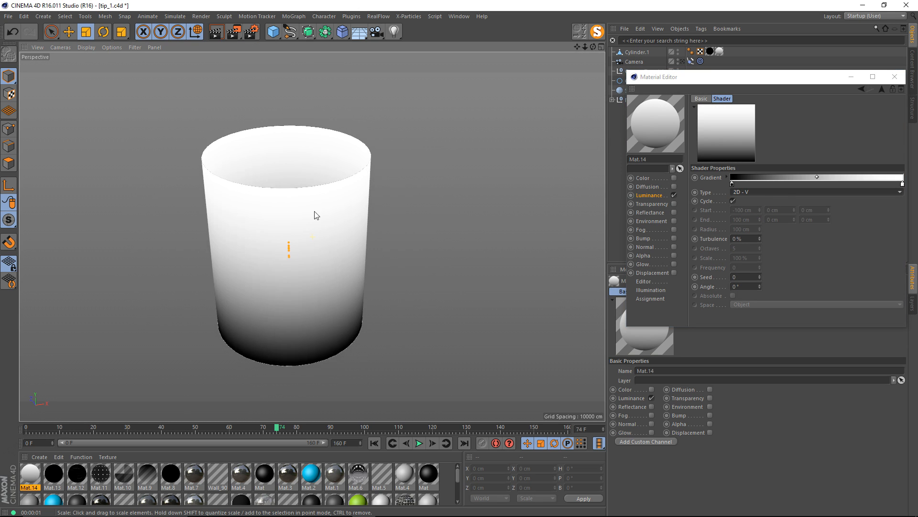
pyautogui.keyDown('alt'); pyautogui.moveTo(314, 211); pyautogui.dragTo(266, 226); pyautogui.keyUp('alt')
pyautogui.keyDown('alt'); pyautogui.moveTo(262, 179); pyautogui.dragTo(300, 171, button='right'); pyautogui.keyUp('alt')
pyautogui.keyDown('alt'); pyautogui.moveTo(303, 147); pyautogui.dragTo(307, 169); pyautogui.keyUp('alt')
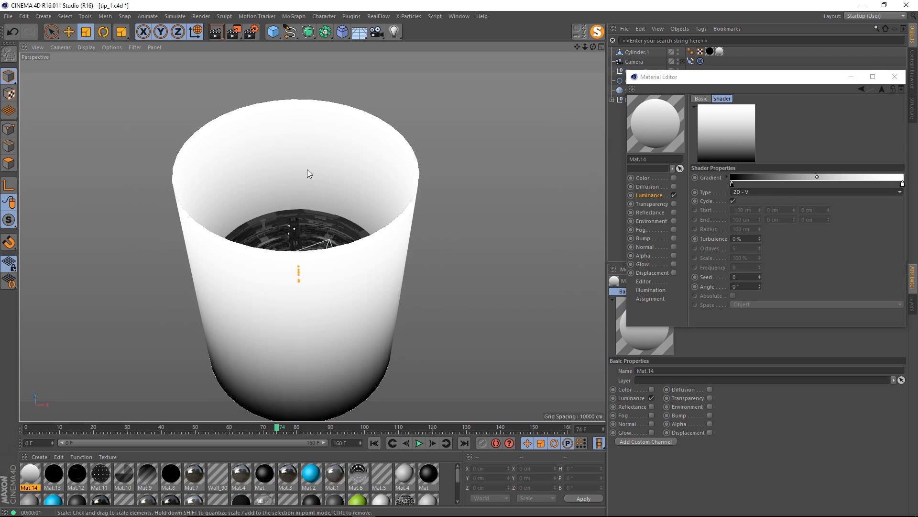
pyautogui.keyDown('alt'); pyautogui.moveTo(308, 169); pyautogui.dragTo(316, 201, button='middle'); pyautogui.keyUp('alt')
pyautogui.keyDown('alt'); pyautogui.moveTo(316, 201); pyautogui.dragTo(484, 205, button='right'); pyautogui.keyUp('alt')
pyautogui.rightClick(793, 176)
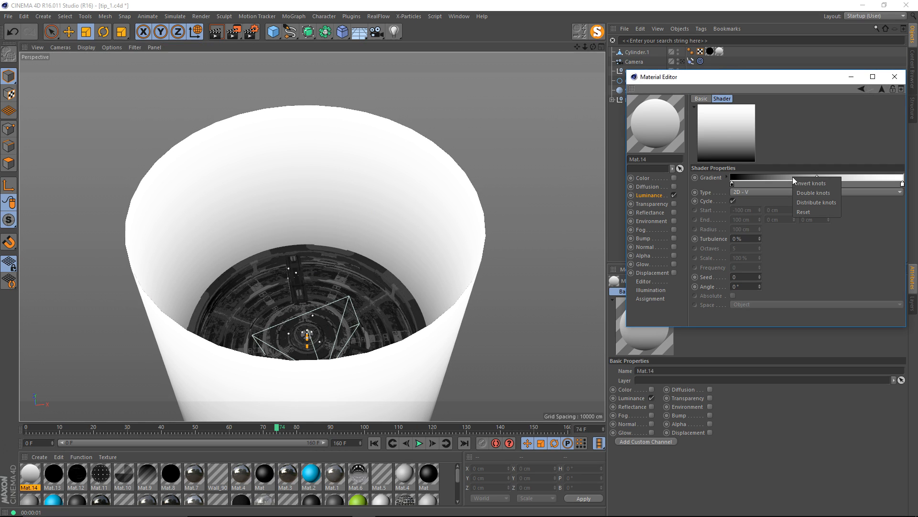
pyautogui.click(805, 185)
pyautogui.keyDown('alt'); pyautogui.moveTo(337, 264); pyautogui.dragTo(318, 283); pyautogui.keyUp('alt')
pyautogui.keyDown('alt'); pyautogui.moveTo(322, 221); pyautogui.dragTo(327, 209); pyautogui.keyUp('alt')
# Through the scene camera at frame 95, move the gradient's black knot slightly inward and shift the midpoint toward the white end.
pyautogui.moveTo(721, 71); pyautogui.dragTo(725, 130)
pyautogui.click(682, 61)
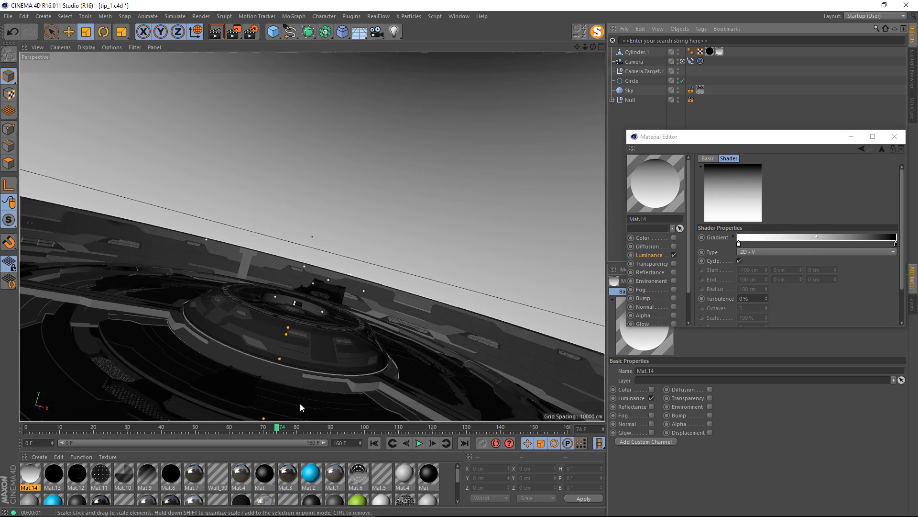
pyautogui.moveTo(276, 427); pyautogui.dragTo(348, 410)
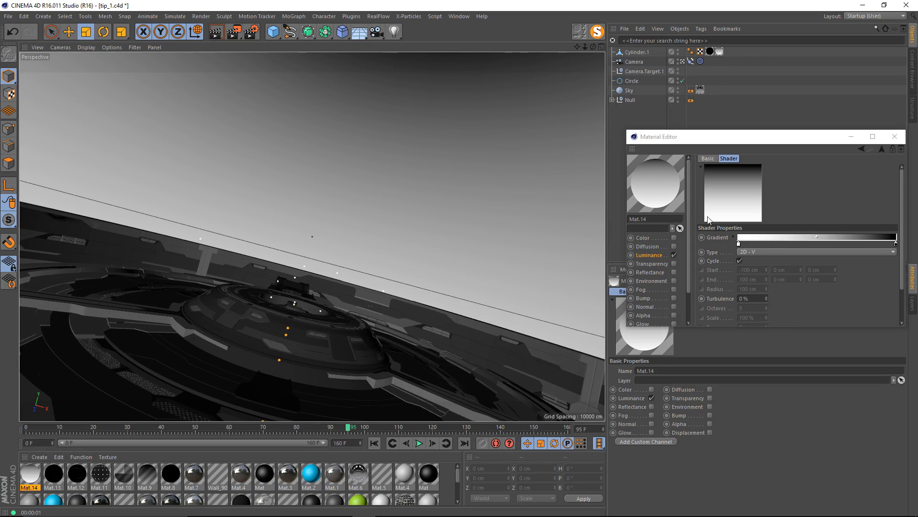
pyautogui.moveTo(896, 244); pyautogui.dragTo(881, 244)
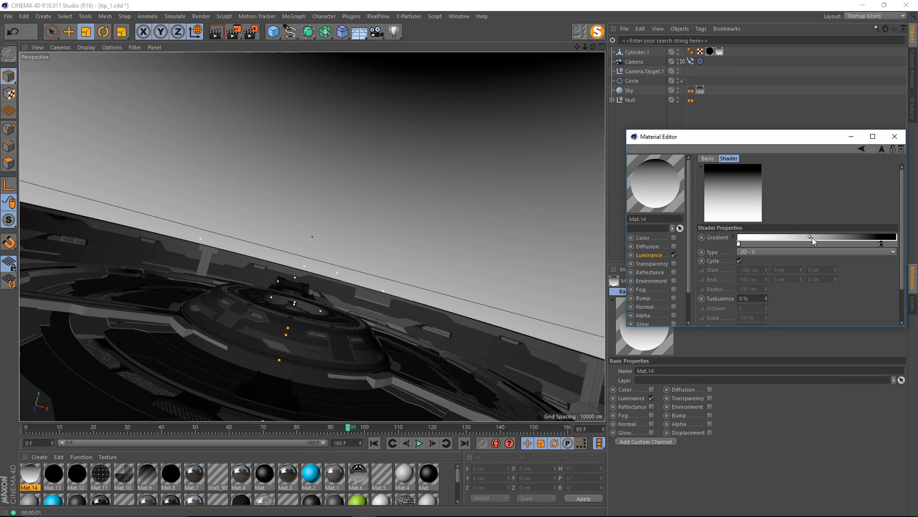
pyautogui.moveTo(810, 237)
pyautogui.mouseDown()
pyautogui.moveTo(760, 234)
pyautogui.moveTo(782, 236)
pyautogui.mouseUp()
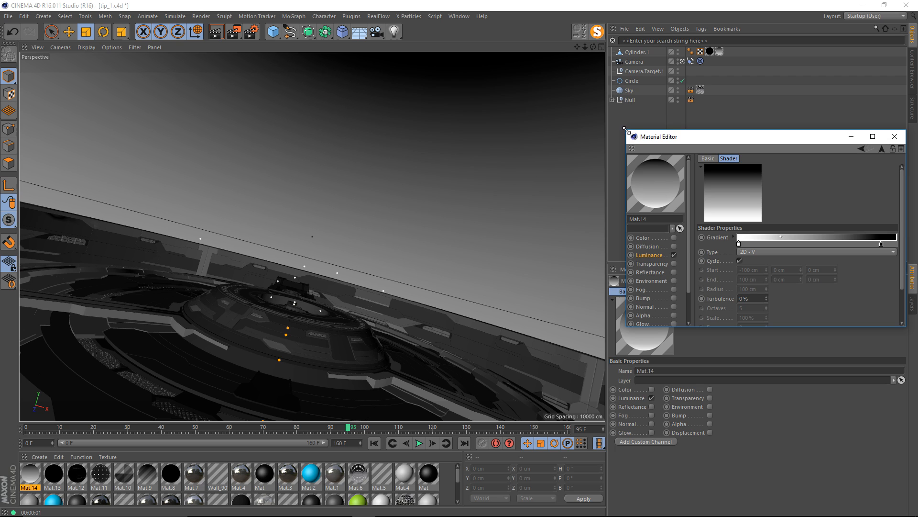
# Copy the gradient shader from Mat.14's Luminance channel.
pyautogui.moveTo(626, 130); pyautogui.dragTo(572, 90)
pyautogui.click(554, 206)
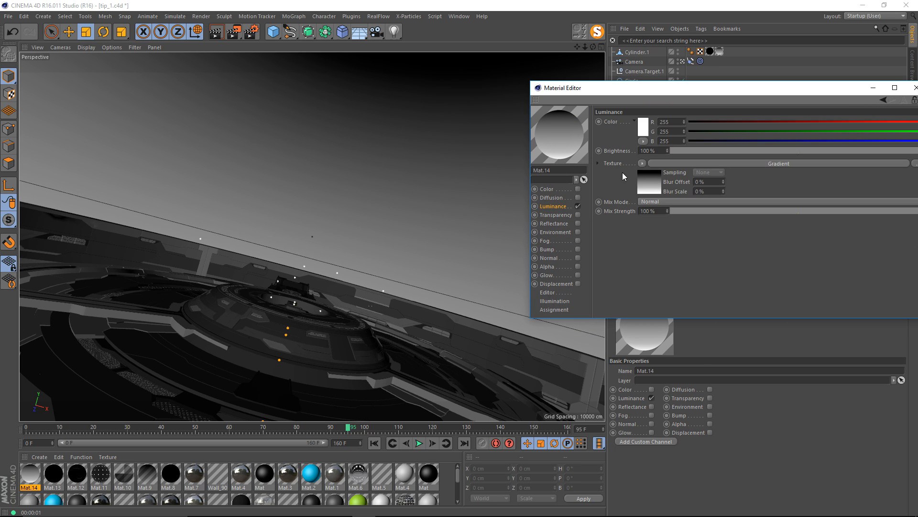
pyautogui.click(642, 164)
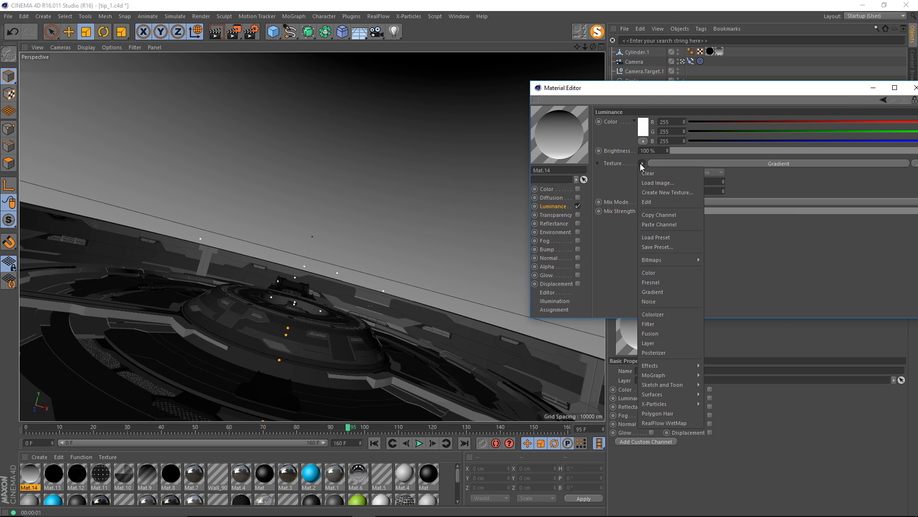
pyautogui.click(669, 216)
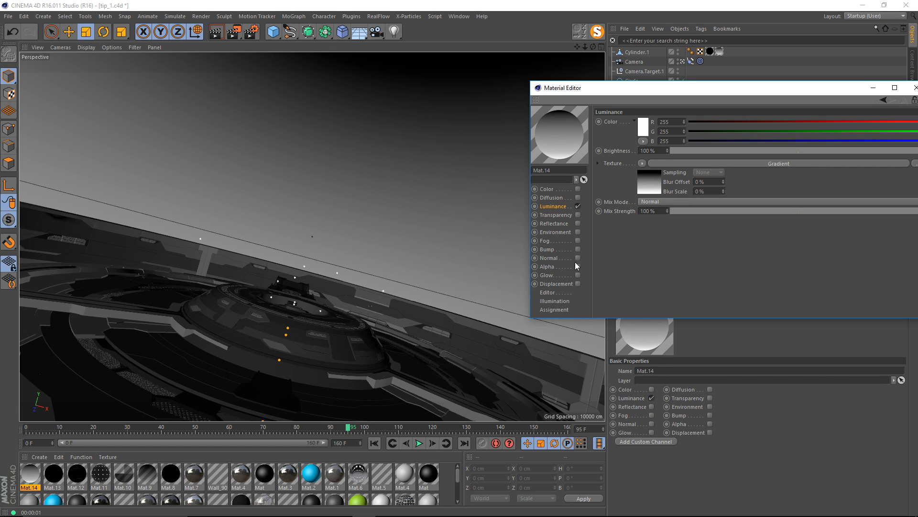
# Disable Luminance on Mat.14, enable Alpha, and paste the copied gradient as the alpha texture.
pyautogui.click(577, 206)
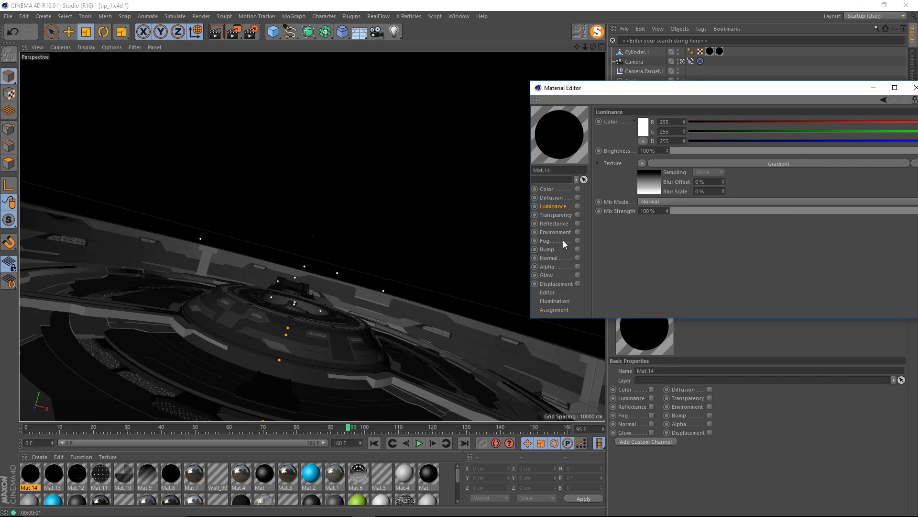
pyautogui.click(559, 267)
pyautogui.click(578, 267)
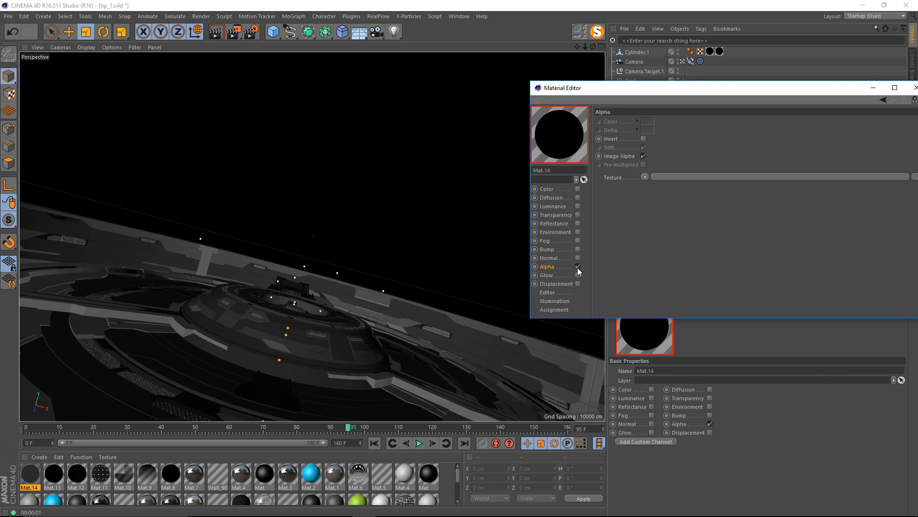
pyautogui.click(644, 178)
pyautogui.click(665, 220)
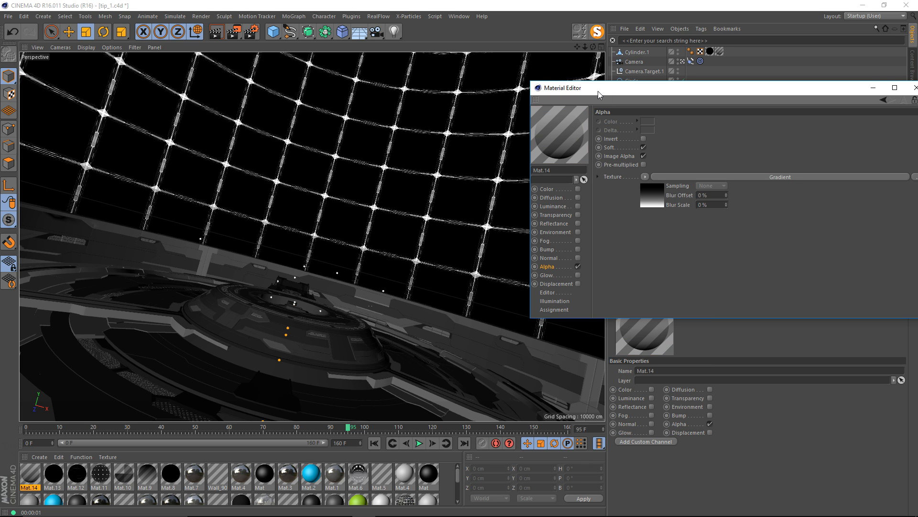
# Render the view at frame 95 to check the alpha gradient over the grid.
pyautogui.moveTo(598, 91); pyautogui.dragTo(709, 119)
pyautogui.click(444, 132)
pyautogui.hotkey('ctrl', 'r')
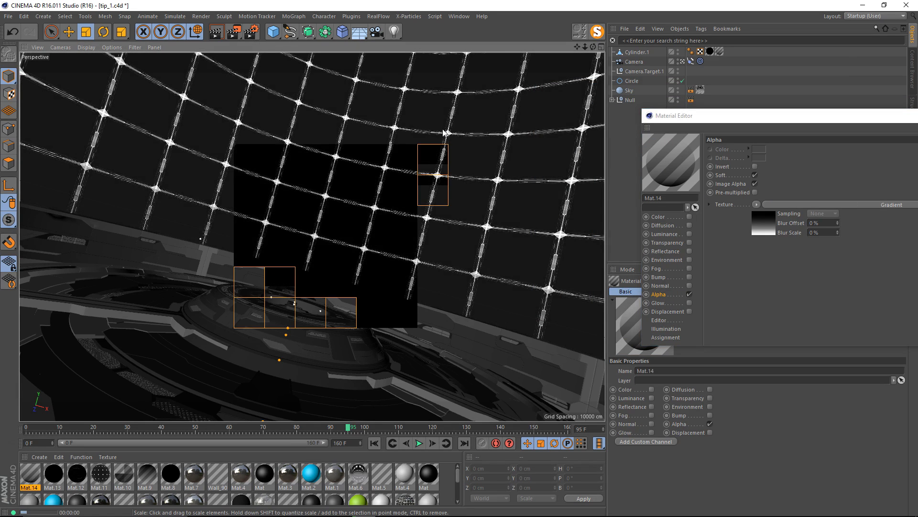
# Enable Invert in Mat.14's Alpha channel, render the view again, and close the material's editor.
pyautogui.moveTo(702, 116); pyautogui.dragTo(547, 115)
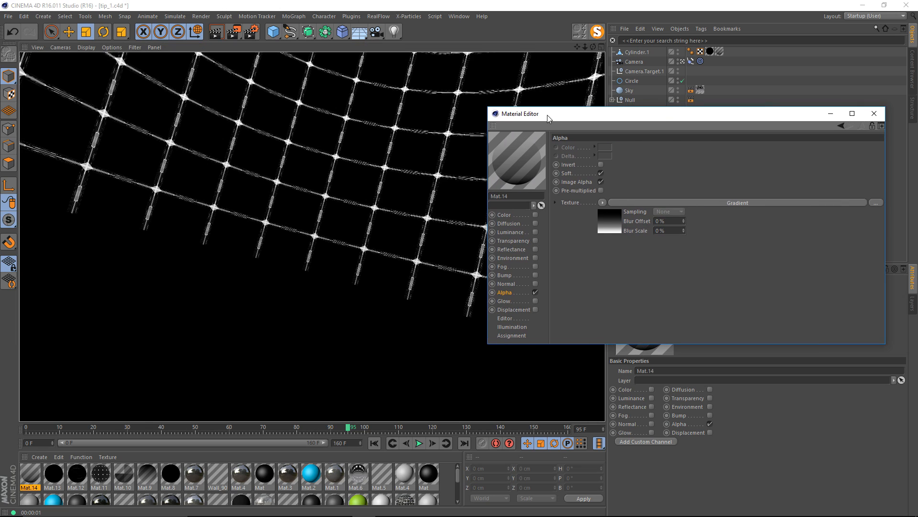
pyautogui.click(601, 173)
pyautogui.moveTo(539, 116); pyautogui.dragTo(616, 121)
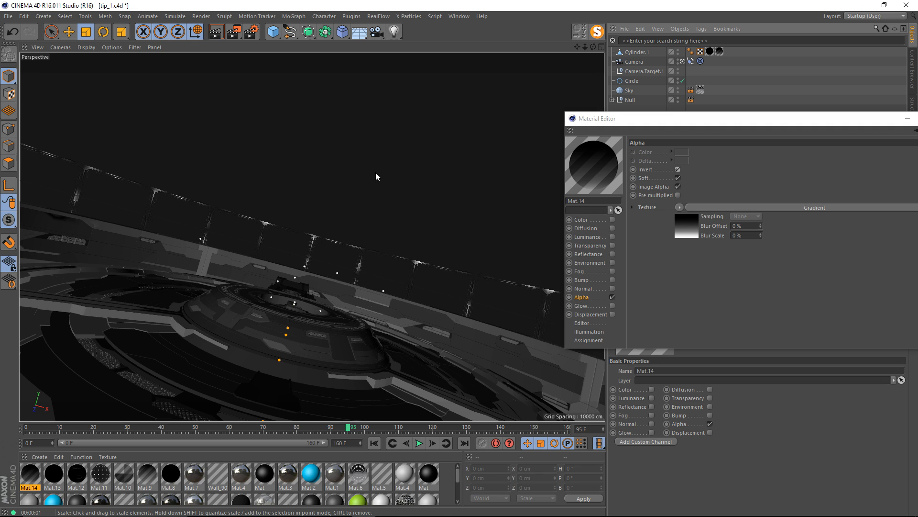
pyautogui.hotkey('ctrl', 'r')
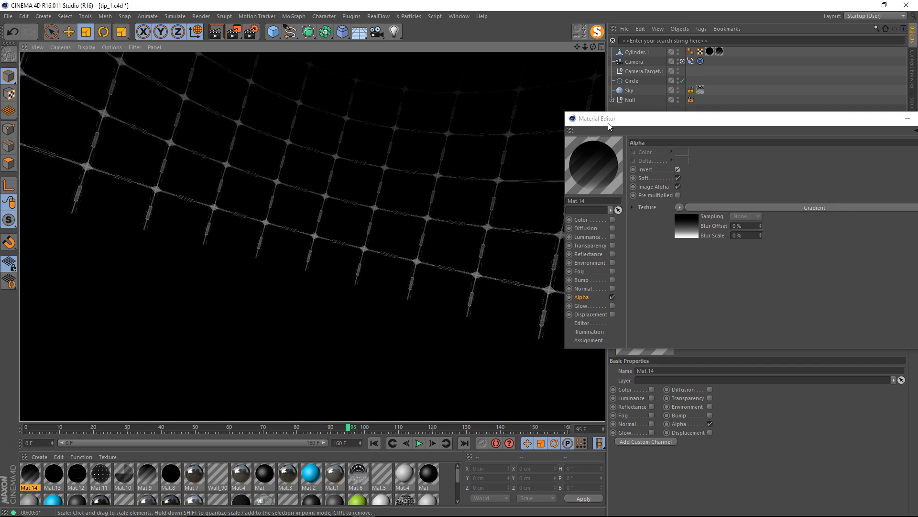
pyautogui.rightClick(648, 118)
pyautogui.click(647, 185)
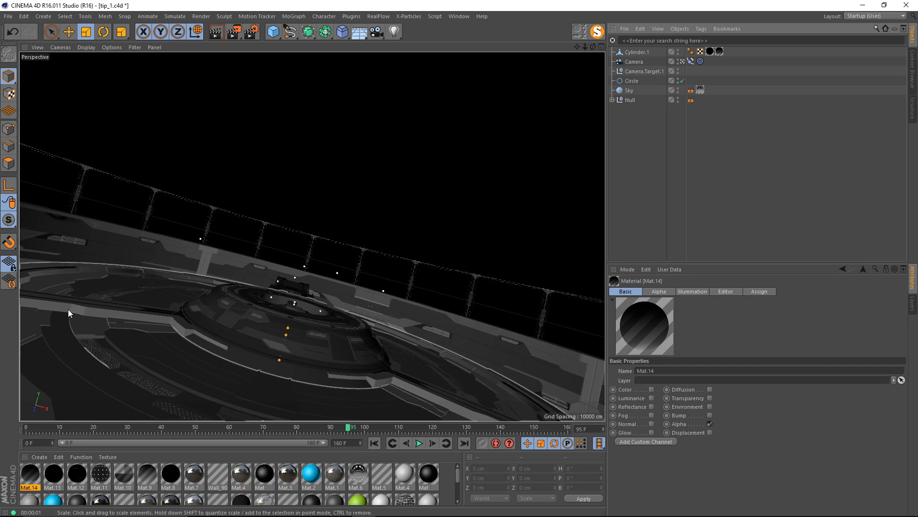
# Wrap Mat.13's luminance bitmap in a Layer shader, open its layer settings, and close the editor.
pyautogui.doubleClick(54, 473)
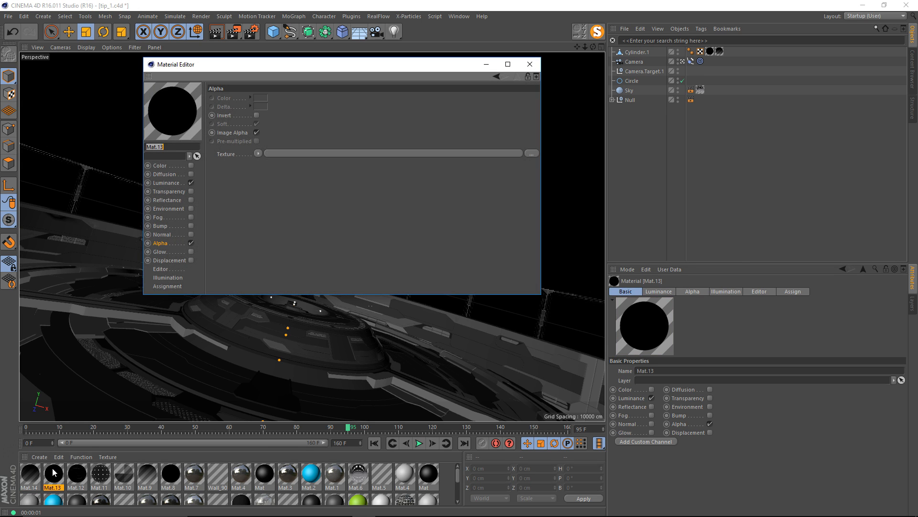
pyautogui.moveTo(264, 64); pyautogui.dragTo(423, 93)
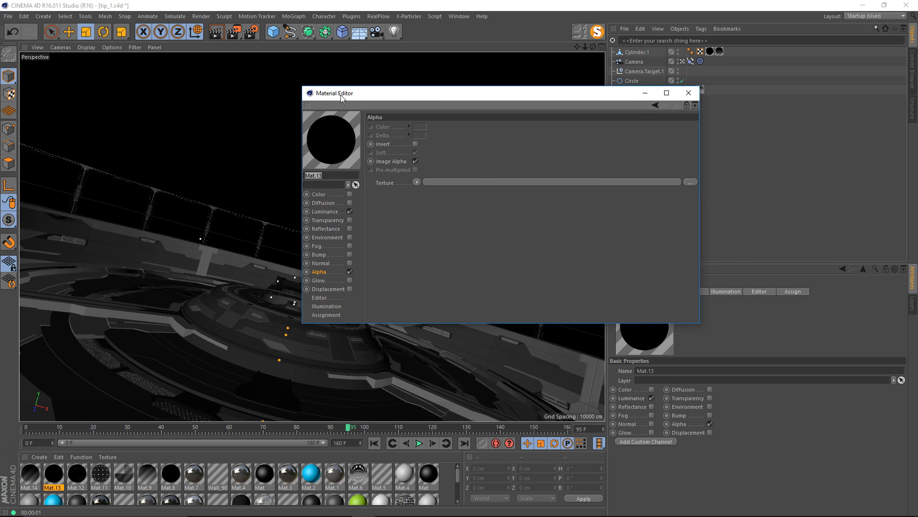
pyautogui.moveTo(341, 94); pyautogui.dragTo(292, 94)
pyautogui.click(277, 210)
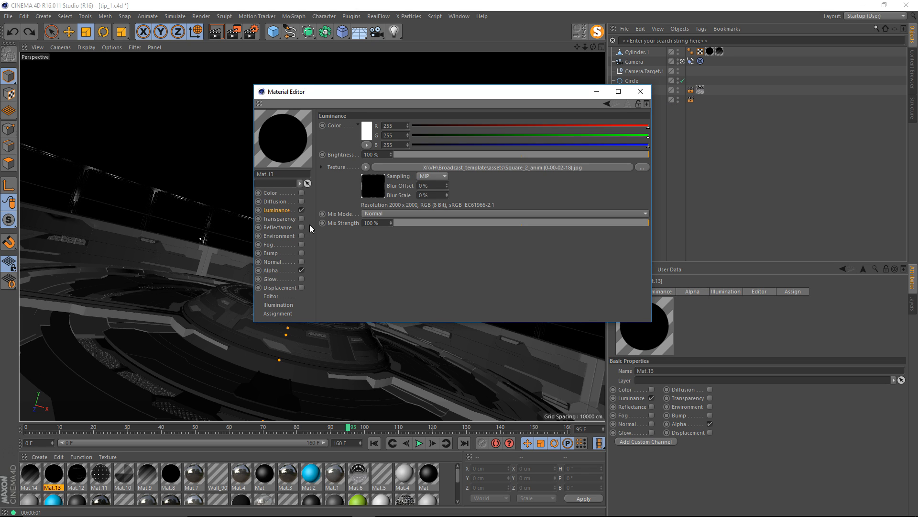
pyautogui.click(365, 167)
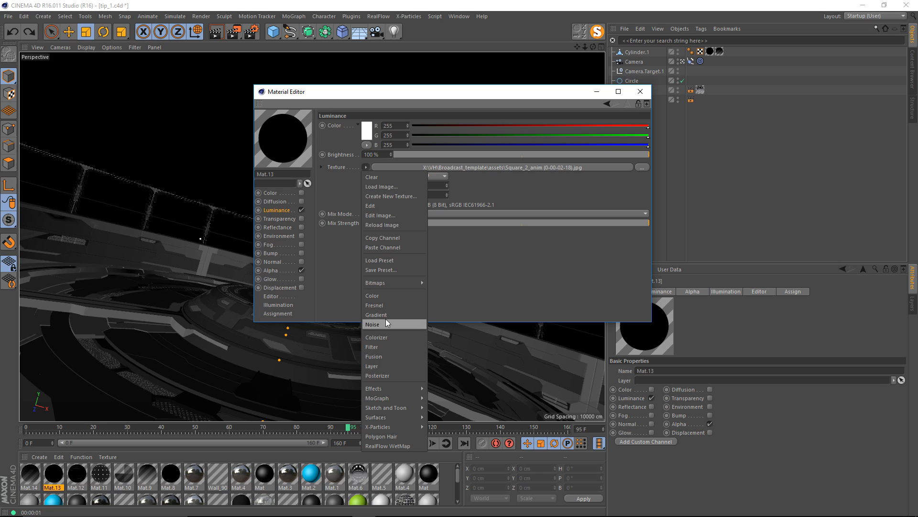
pyautogui.click(383, 363)
pyautogui.click(377, 184)
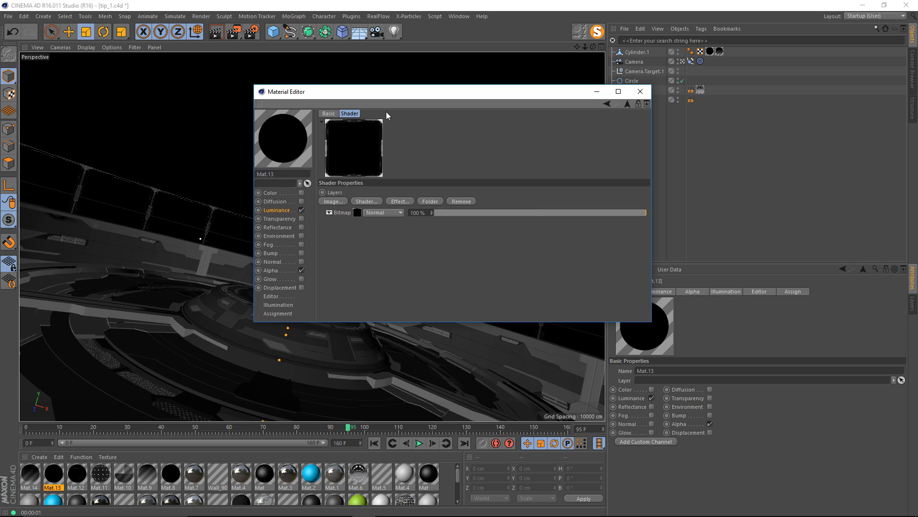
pyautogui.click(640, 91)
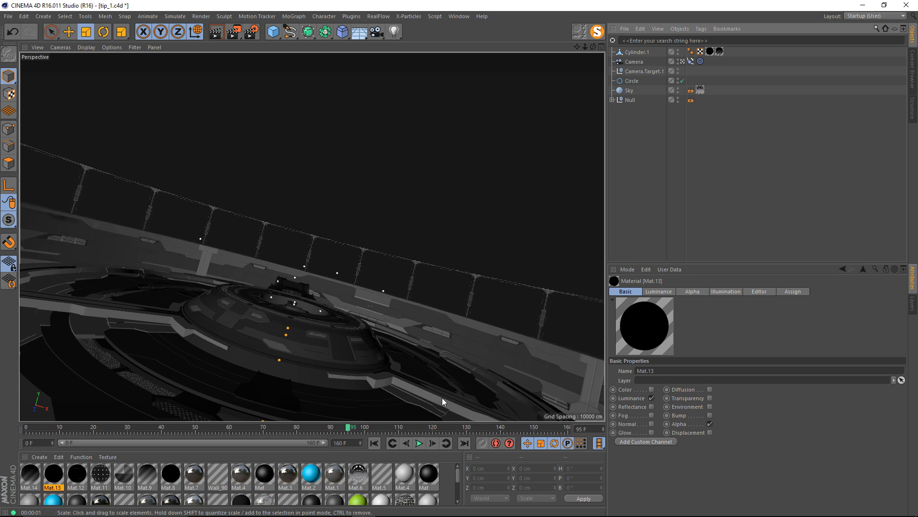
# Create another material, add it to Cylinder.1 on top of the existing materials, and open it for editing.
pyautogui.doubleClick(444, 466)
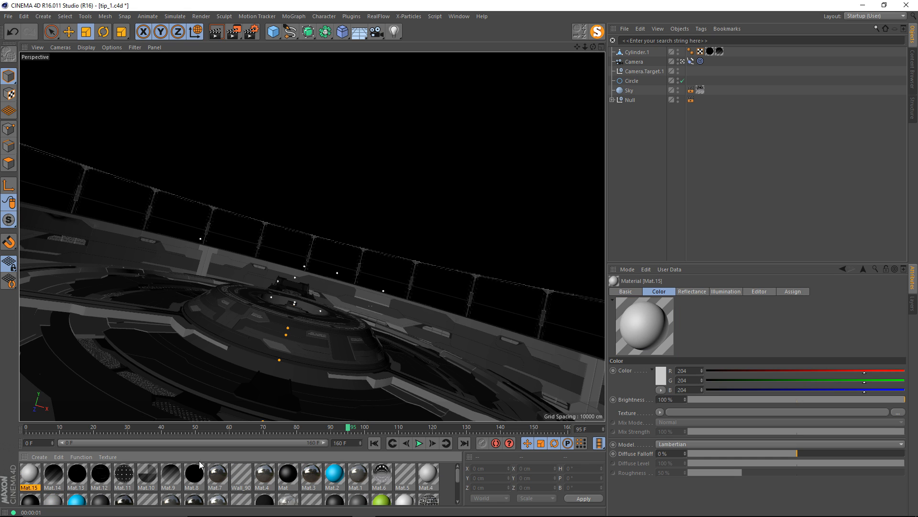
pyautogui.moveTo(30, 473); pyautogui.dragTo(646, 52)
pyautogui.doubleClick(30, 473)
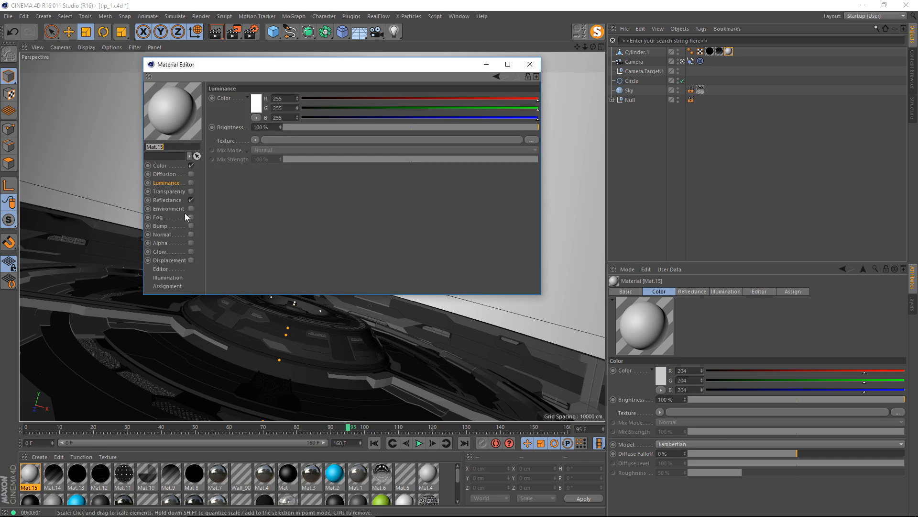
# Disable Color and Reflectance on Mat.15 and enable Luminance, keeping the cylinder in view.
pyautogui.click(191, 200)
pyautogui.click(191, 183)
pyautogui.click(191, 165)
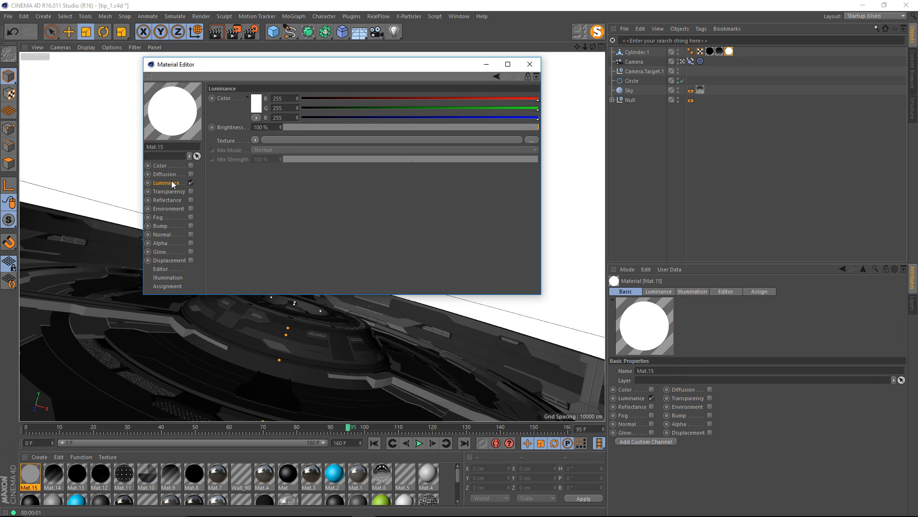
pyautogui.moveTo(207, 64); pyautogui.dragTo(557, 150)
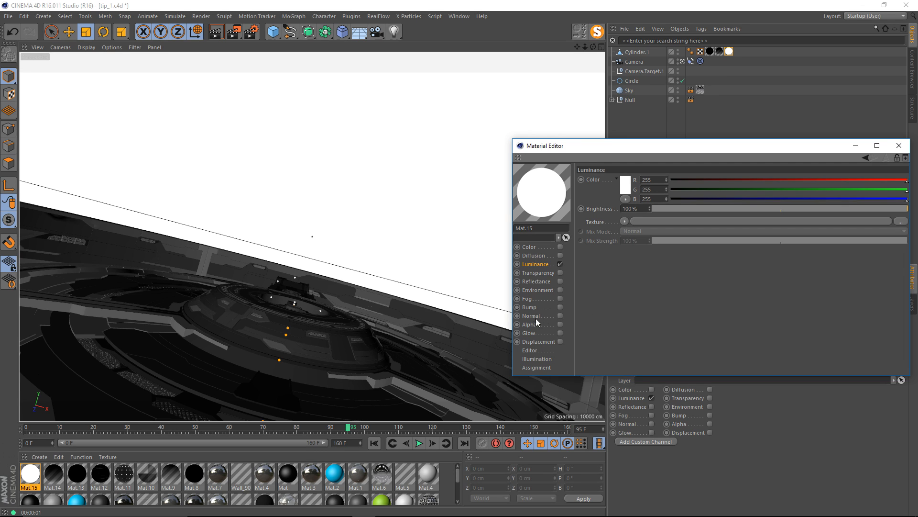
# Load a Noise shader into Mat.15's Luminance texture and set its noise type to Mod Noise.
pyautogui.click(624, 222)
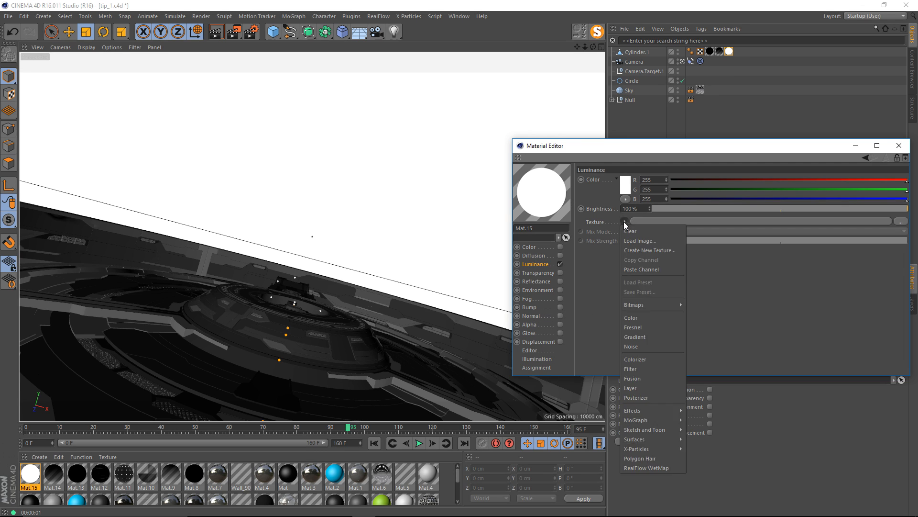
pyautogui.click(649, 348)
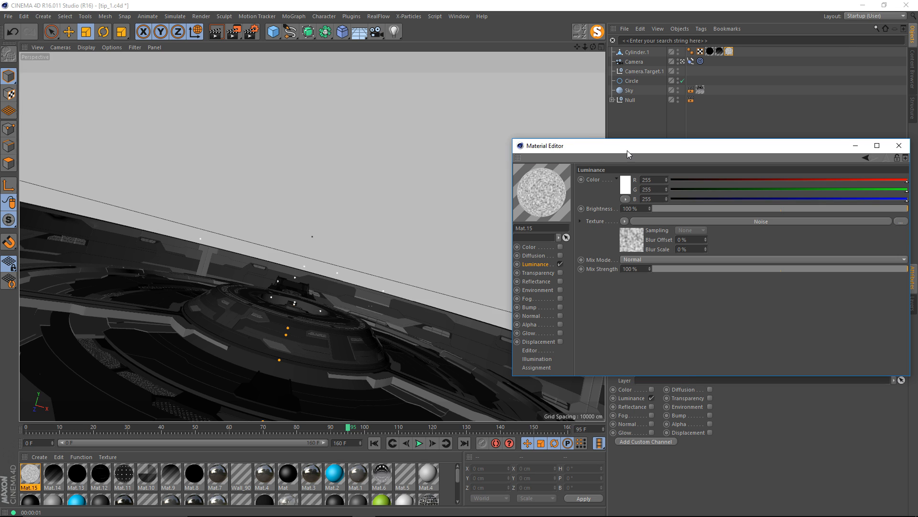
pyautogui.moveTo(627, 149); pyautogui.dragTo(553, 134)
pyautogui.click(553, 233)
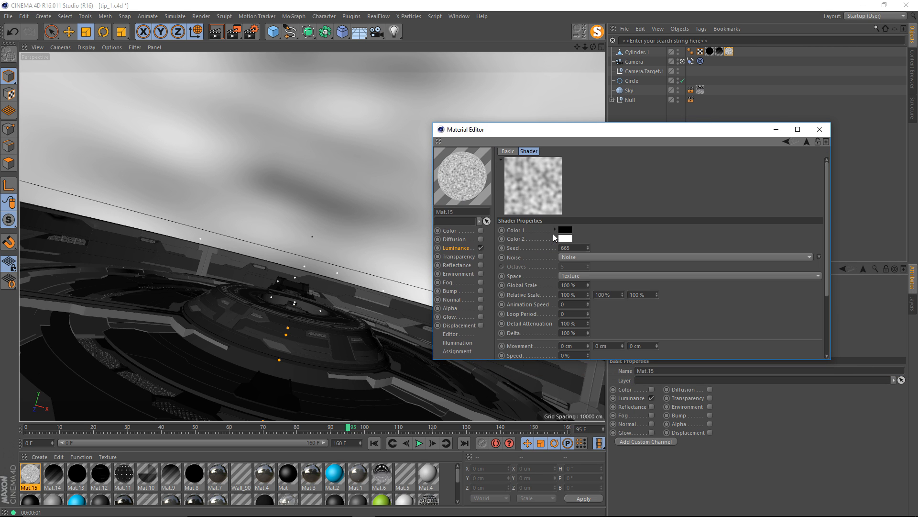
pyautogui.click(818, 257)
pyautogui.click(859, 326)
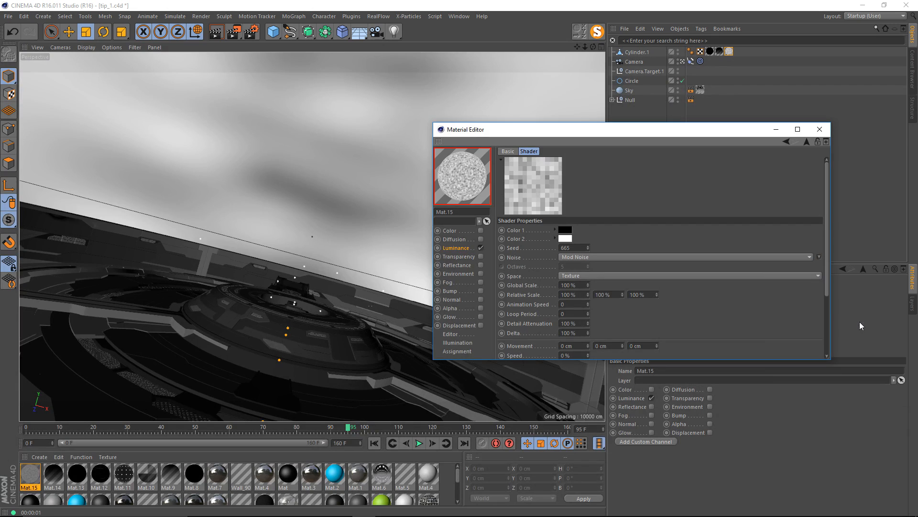
# Move the material editor clear of the viewport and render the view to preview the Mod Noise pattern.
pyautogui.moveTo(535, 130); pyautogui.dragTo(642, 121)
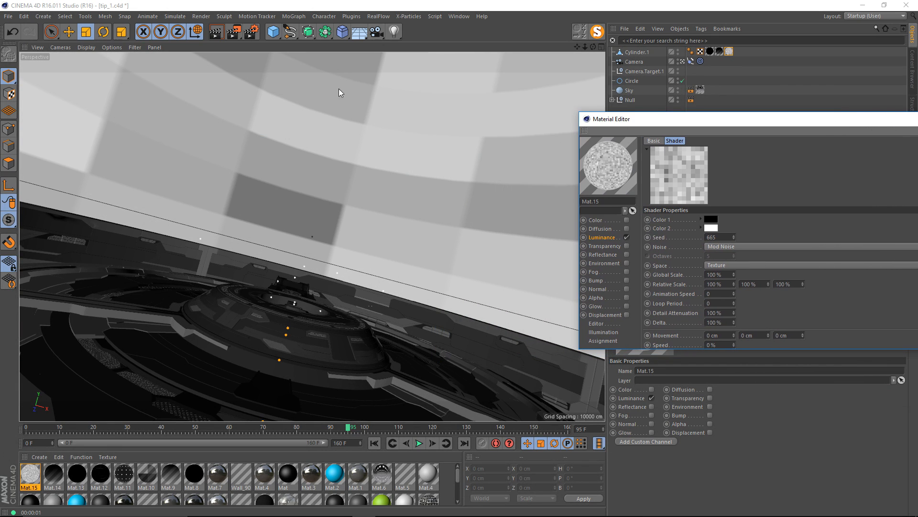
pyautogui.click(293, 168)
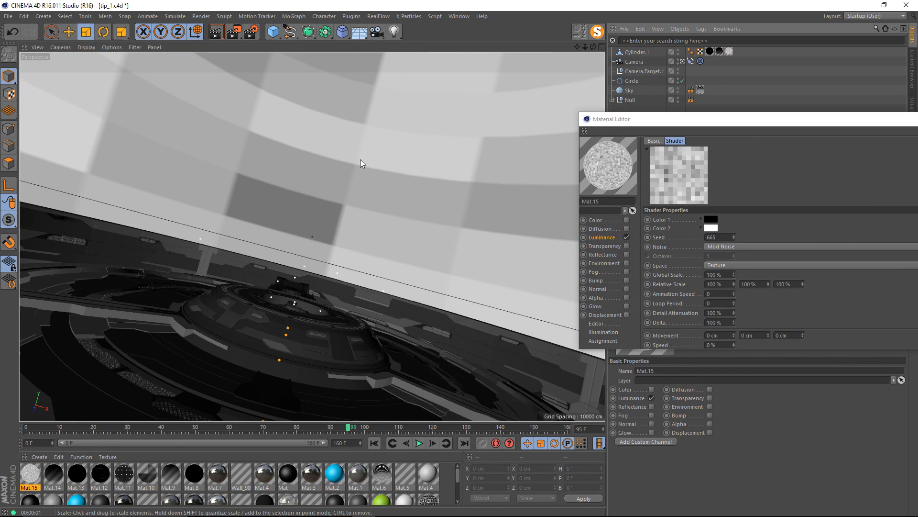
pyautogui.hotkey('ctrl', 'r')
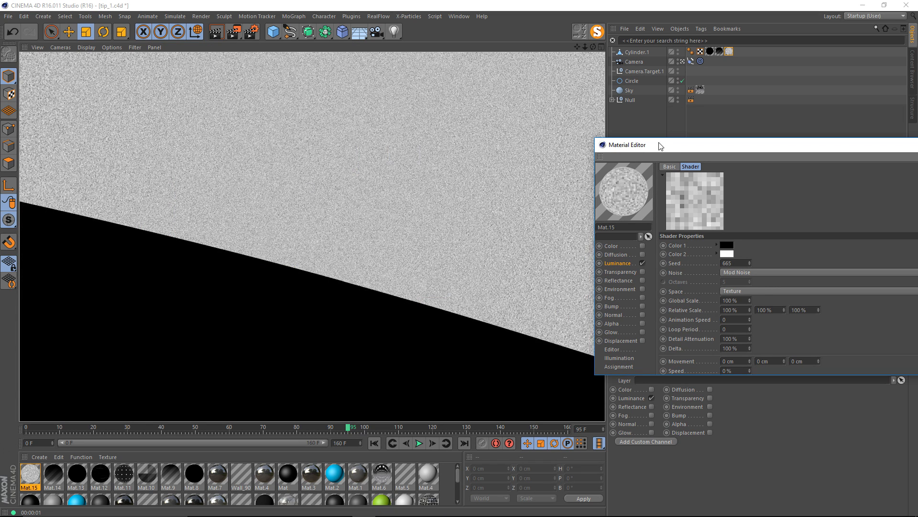
# Try a Global Scale of 2500% for the noise in a render, then set it to 3500% and render the view again.
pyautogui.moveTo(658, 146); pyautogui.dragTo(376, 109)
pyautogui.click(448, 262)
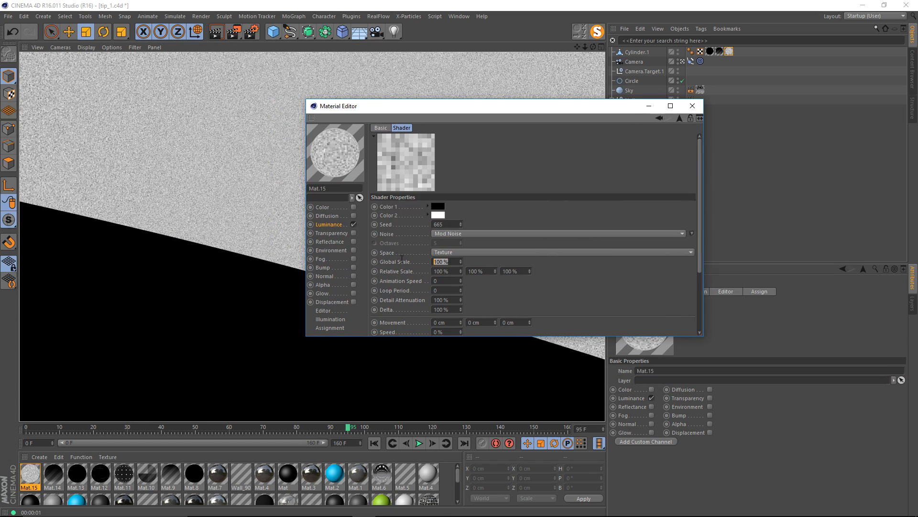
pyautogui.write('2500')
pyautogui.press('Return')
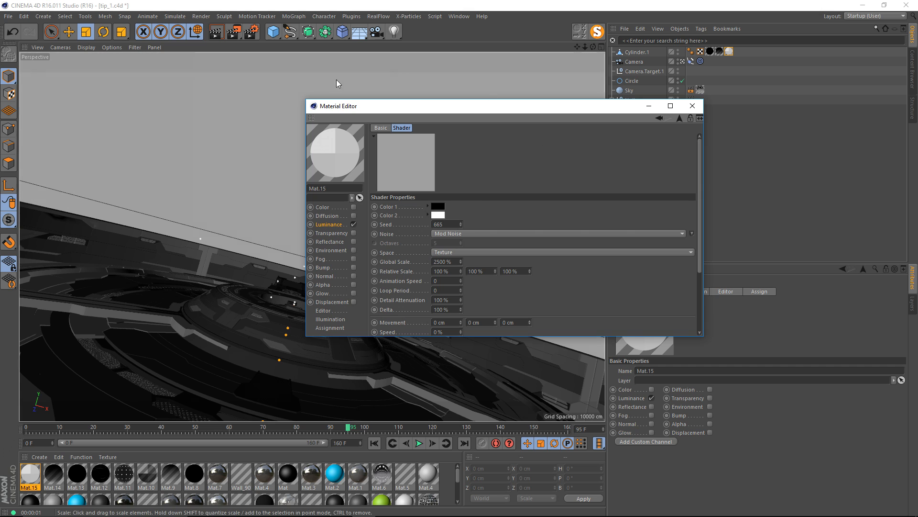
pyautogui.moveTo(352, 107); pyautogui.dragTo(598, 123)
pyautogui.hotkey('ctrl', 'r')
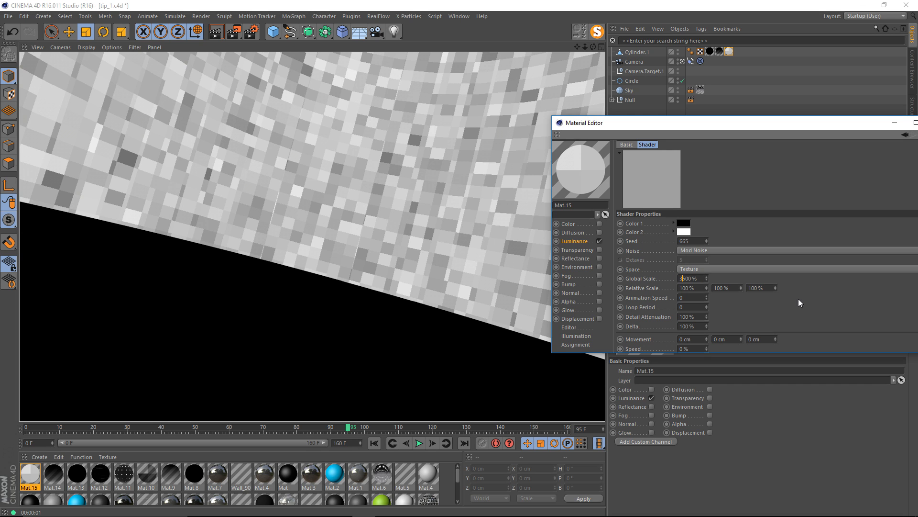
pyautogui.press('Return')
pyautogui.hotkey('ctrl', 'r')
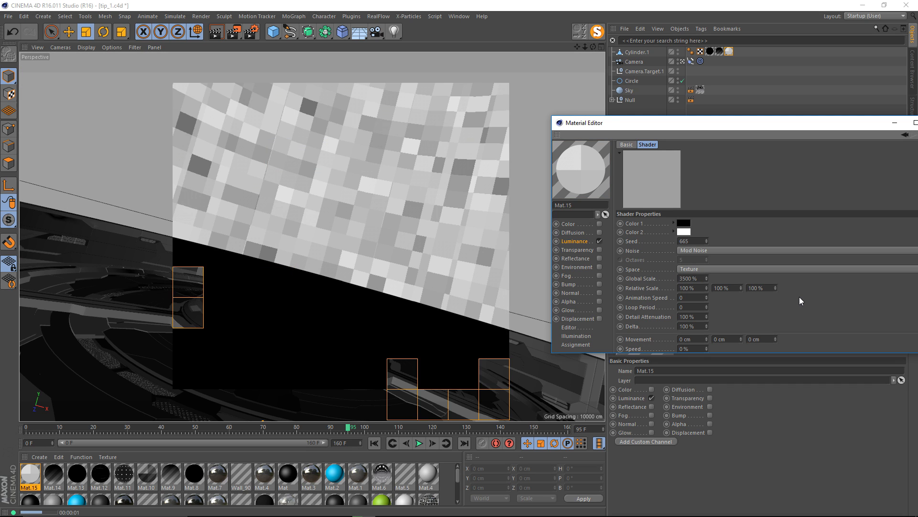
pyautogui.press('Escape')
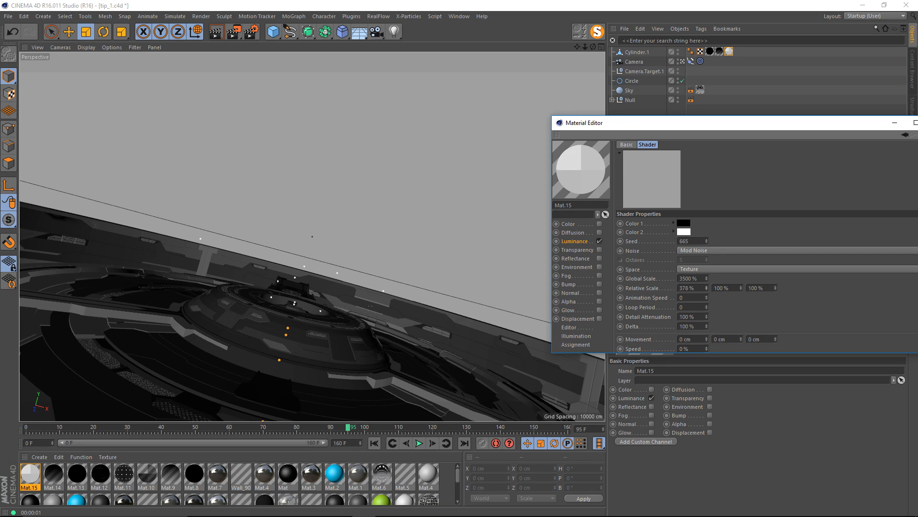
# Set the noise's first Relative Scale value to 385% and start a view render.
pyautogui.moveTo(706, 288); pyautogui.dragTo(706, 284)
pyautogui.click(349, 165)
pyautogui.hotkey('ctrl', 'r')
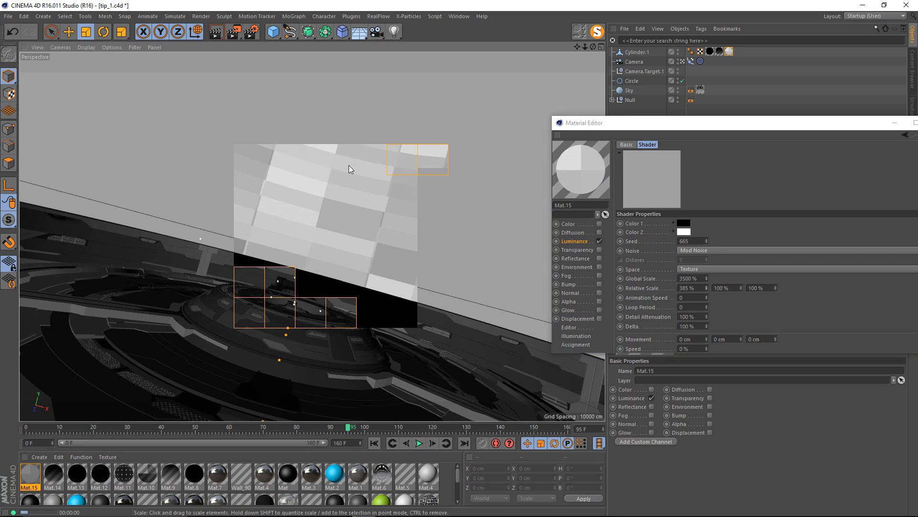
# Render the stretched noise in the view and set its Animation Speed to 1.
pyautogui.moveTo(582, 122); pyautogui.dragTo(363, 99)
pyautogui.scroll(-3, 555, 244)
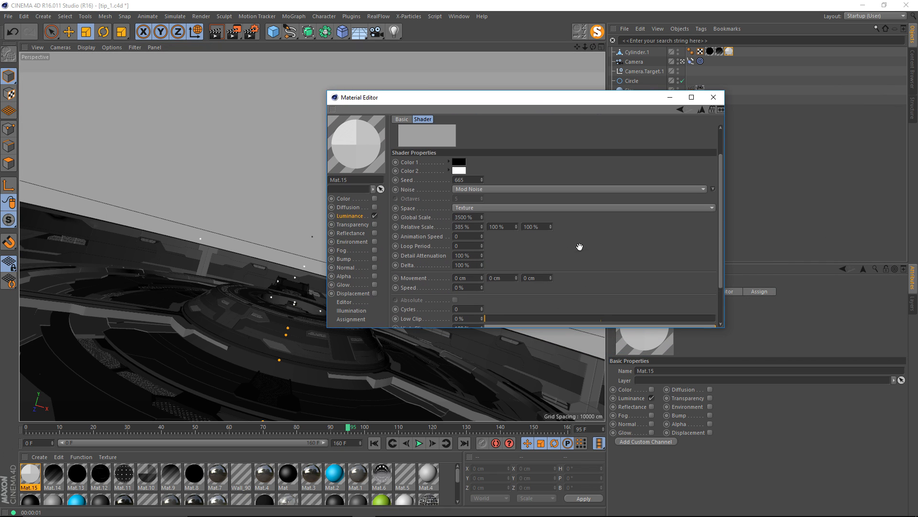
pyautogui.moveTo(580, 247); pyautogui.dragTo(571, 245)
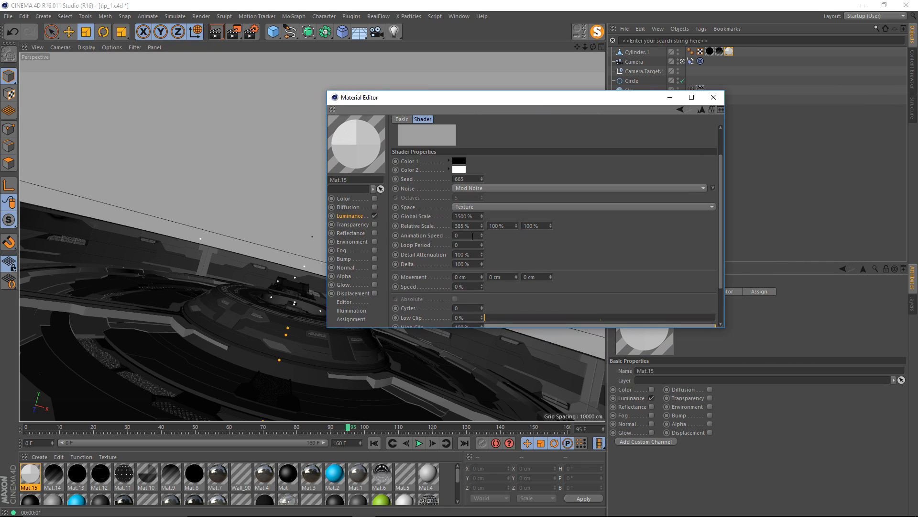
pyautogui.moveTo(429, 103); pyautogui.dragTo(597, 115)
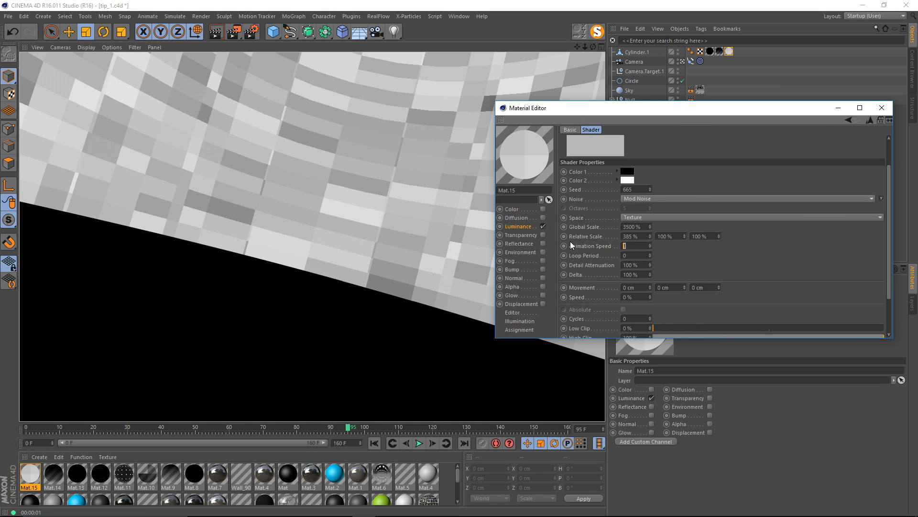
pyautogui.click(698, 257)
# Copy the noise shader from Mat.15's Luminance channel and disable Luminance.
pyautogui.click(521, 227)
pyautogui.click(607, 183)
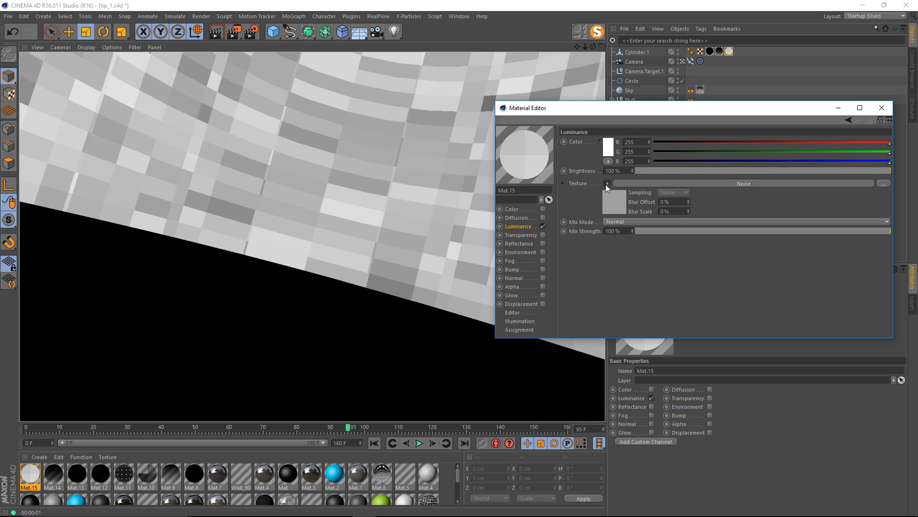
pyautogui.click(636, 237)
pyautogui.click(543, 226)
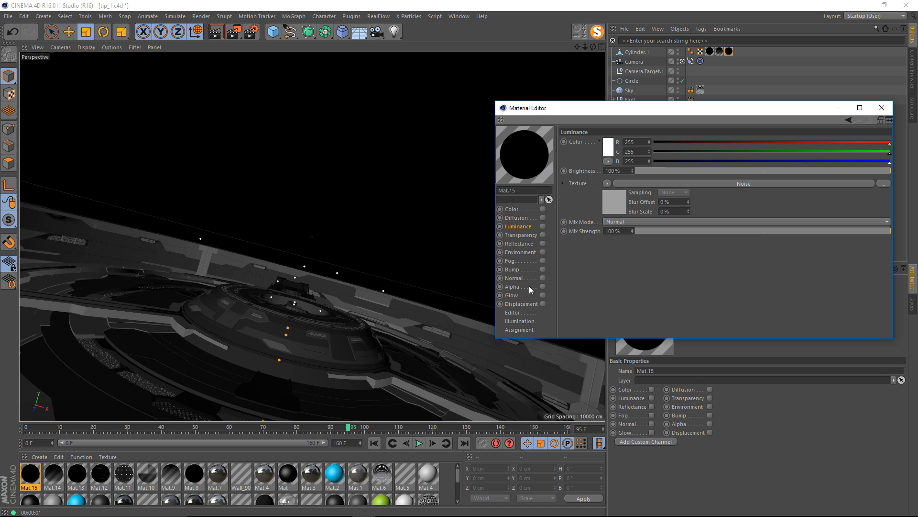
# Enable Mat.15's Alpha channel, paste the copied noise shader as its texture, and render the view.
pyautogui.click(525, 287)
pyautogui.click(541, 287)
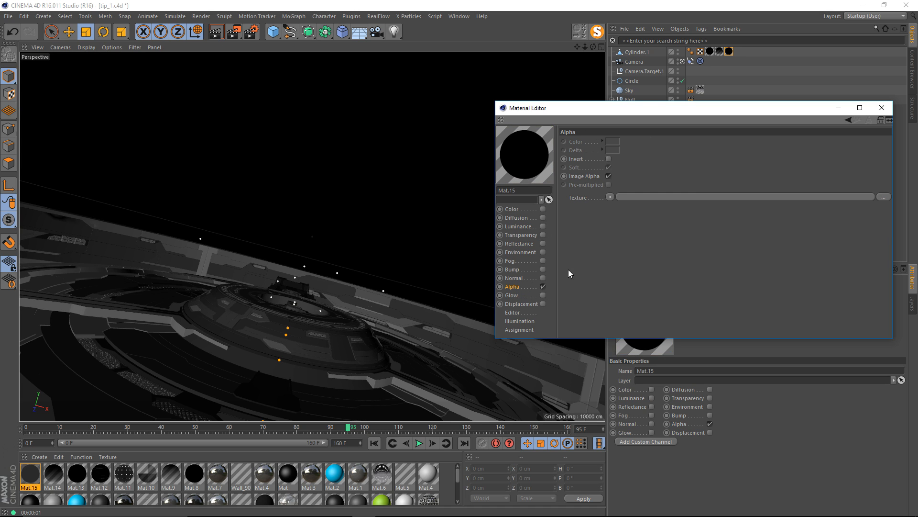
pyautogui.click(609, 197)
pyautogui.click(644, 244)
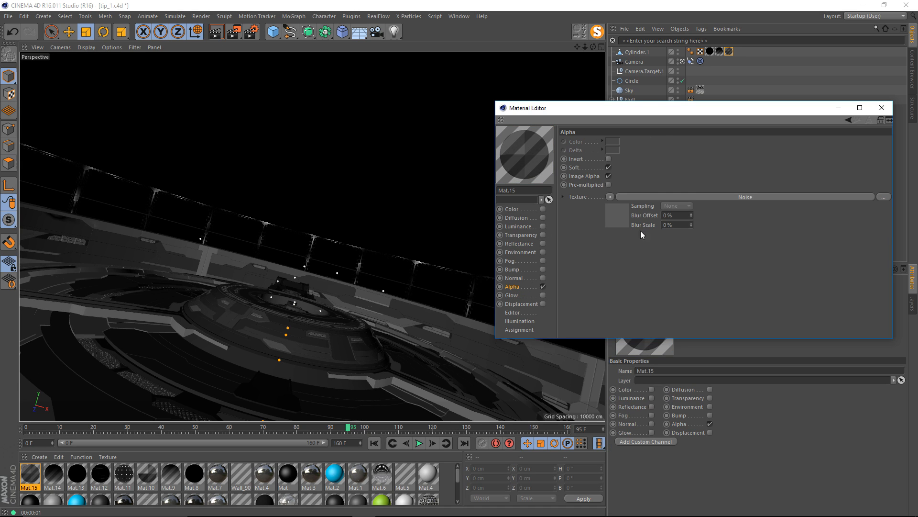
pyautogui.moveTo(646, 107); pyautogui.dragTo(693, 115)
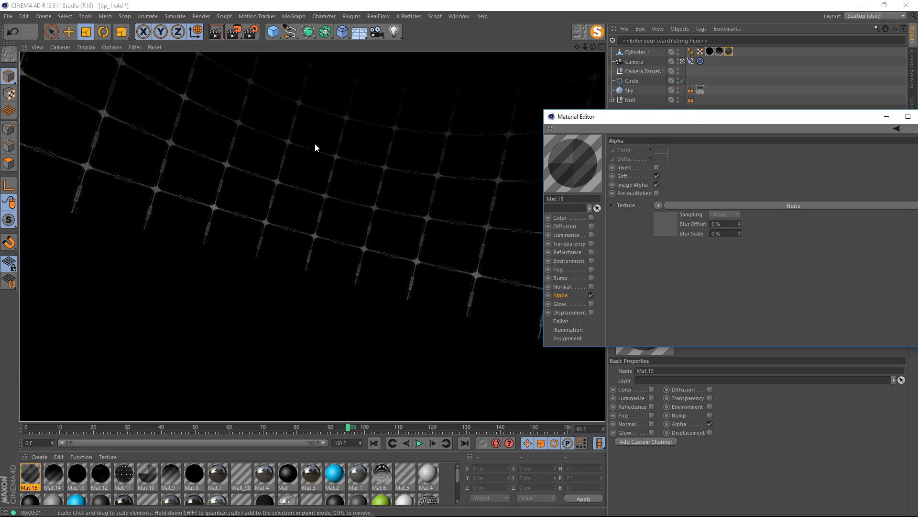
# Open the noise shader in Mat.15's Alpha channel and set Low Clip to 37% and High Clip to 68%.
pyautogui.moveTo(565, 119); pyautogui.dragTo(474, 106)
pyautogui.click(566, 213)
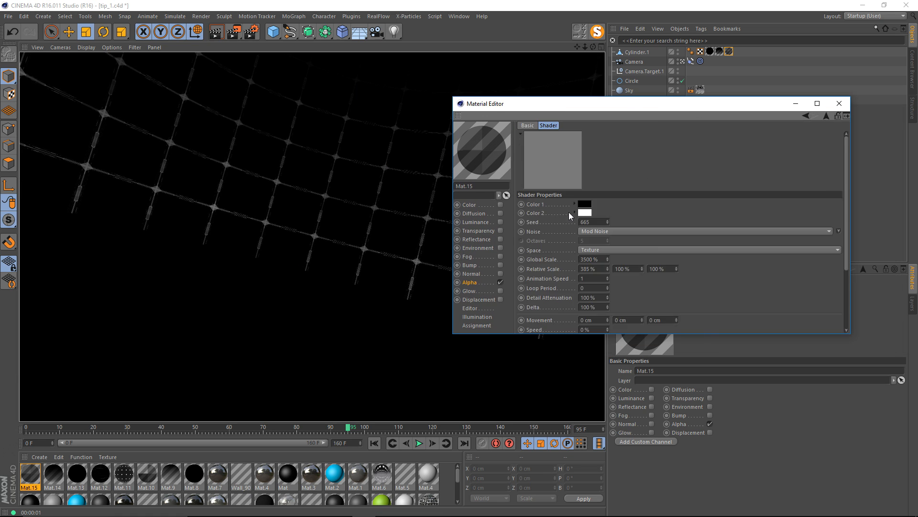
pyautogui.moveTo(594, 107); pyautogui.dragTo(573, 125)
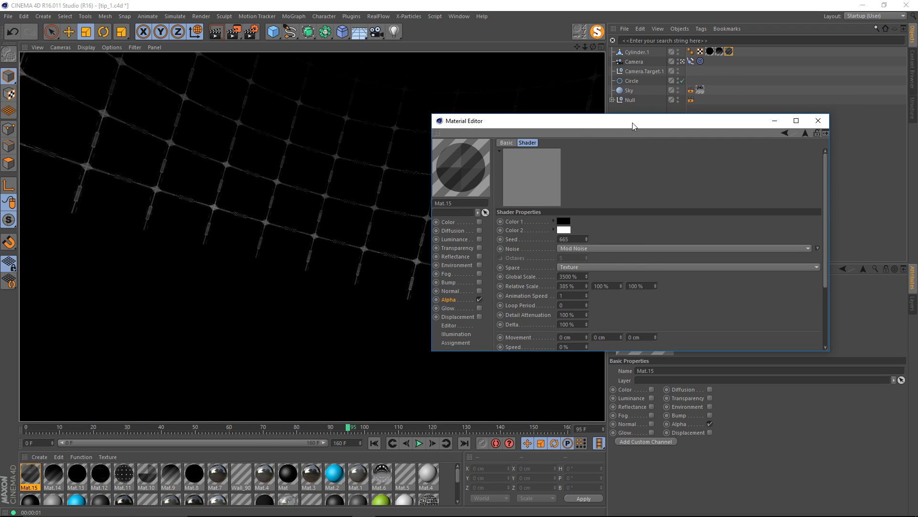
pyautogui.moveTo(631, 123); pyautogui.dragTo(616, 115)
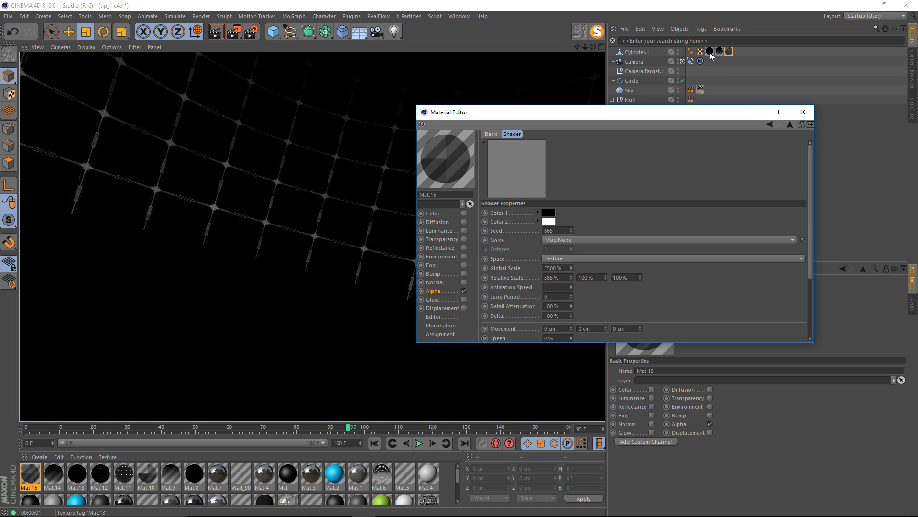
pyautogui.moveTo(651, 111); pyautogui.dragTo(604, 76)
pyautogui.scroll(-3, 605, 205)
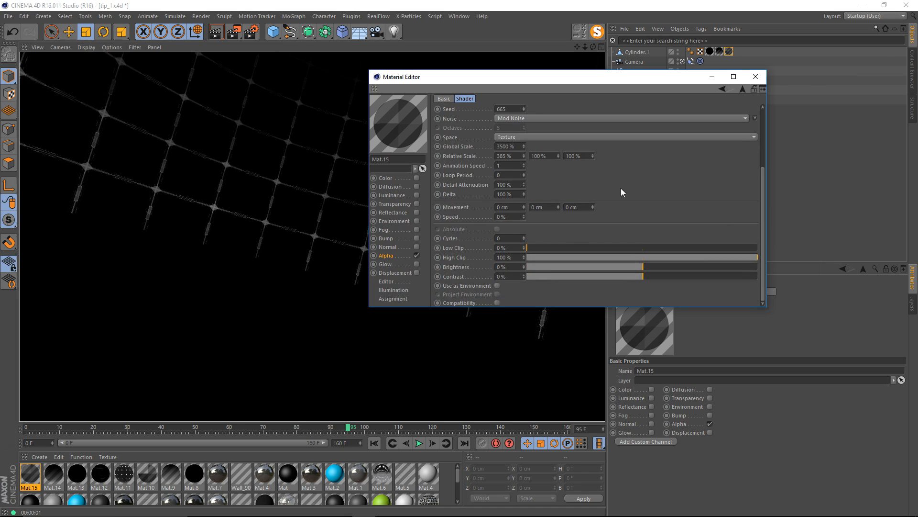
pyautogui.moveTo(549, 245); pyautogui.dragTo(604, 247)
pyautogui.moveTo(696, 259); pyautogui.dragTo(684, 257)
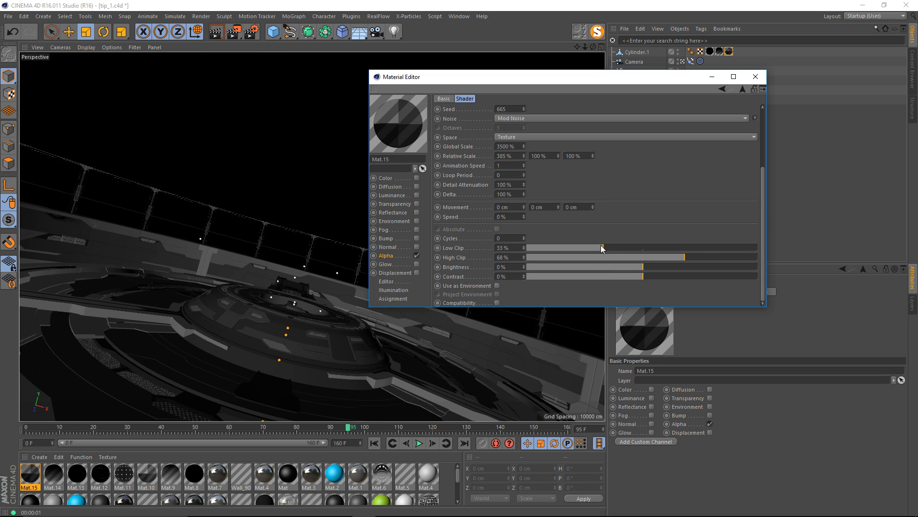
pyautogui.moveTo(601, 246); pyautogui.dragTo(613, 246)
# Render the view with the clipped alpha noise and close Mat.15's editor.
pyautogui.moveTo(539, 80); pyautogui.dragTo(704, 100)
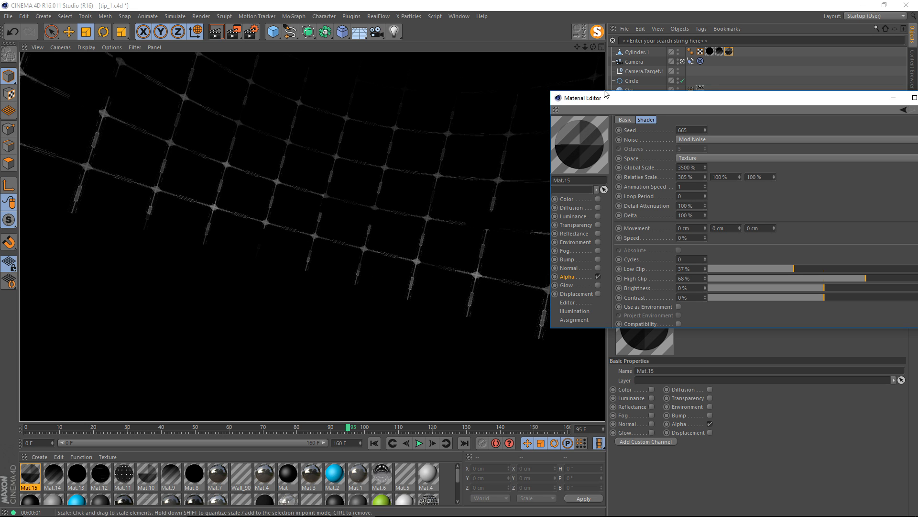
pyautogui.moveTo(605, 93); pyautogui.dragTo(455, 179)
pyautogui.click(724, 97)
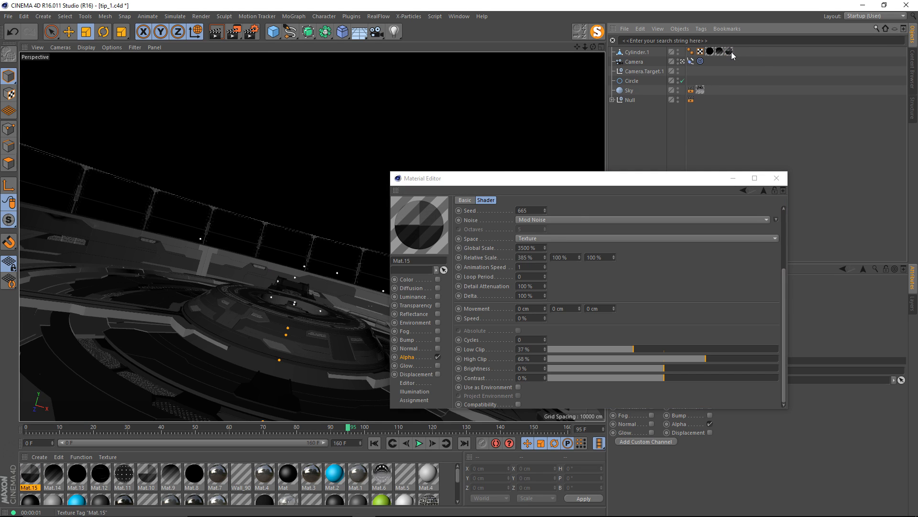
pyautogui.click(777, 178)
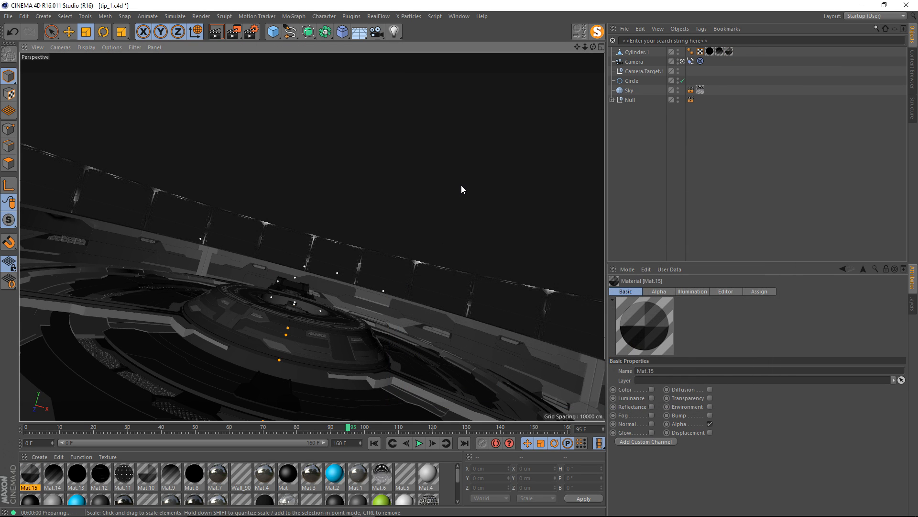
# Limit the render output to the current frame and turn off saving in the render settings.
pyautogui.hotkey('ctrl', 'b')
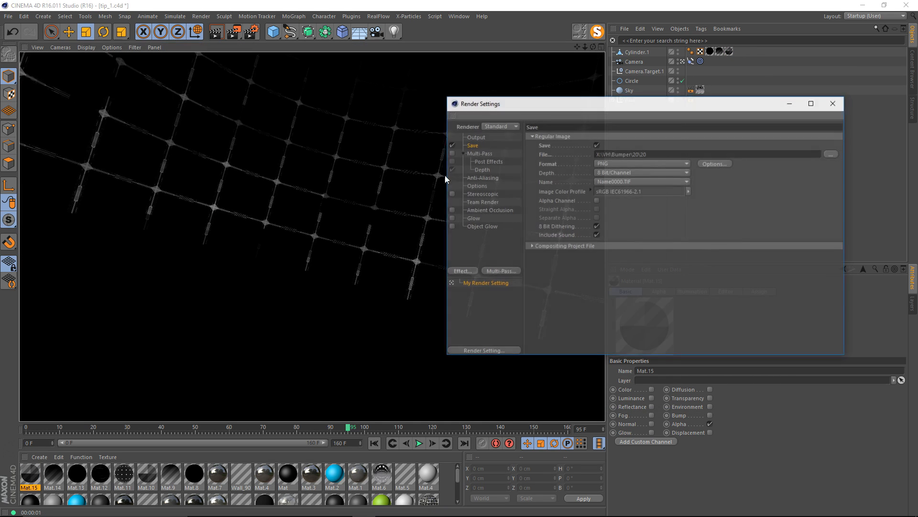
pyautogui.click(476, 137)
pyautogui.click(622, 235)
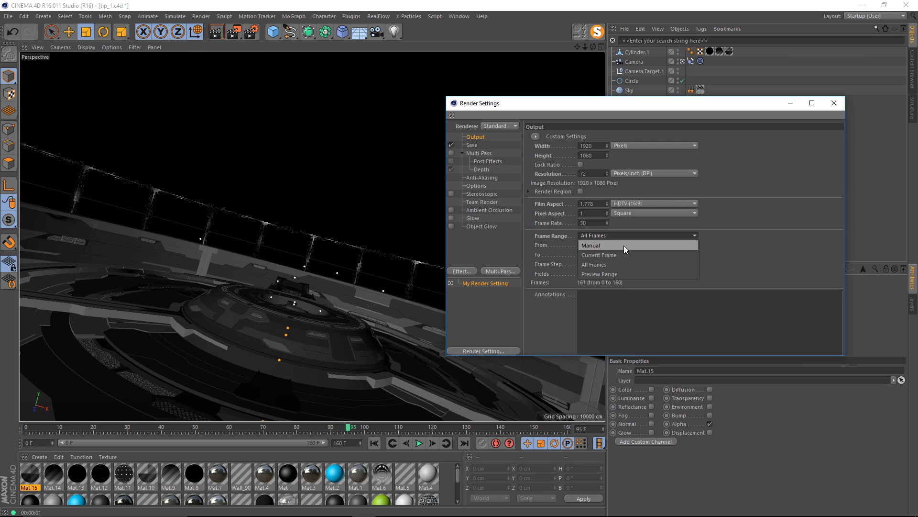
pyautogui.click(624, 245)
pyautogui.click(479, 145)
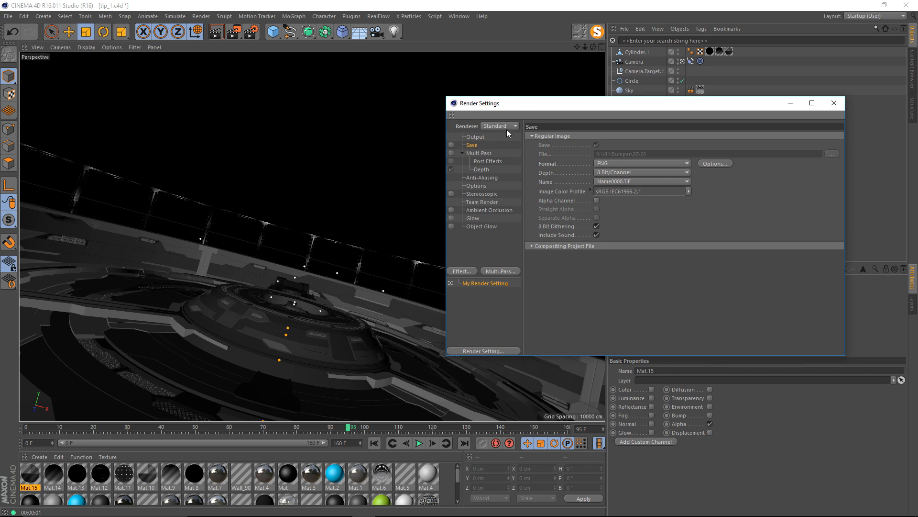
pyautogui.moveTo(514, 106); pyautogui.dragTo(489, 103)
# Render the frame to the Picture Viewer, remove Mat.15's tag from Cylinder.1, render again for comparison, and maximize the viewer.
pyautogui.hotkey('shift', 'r')
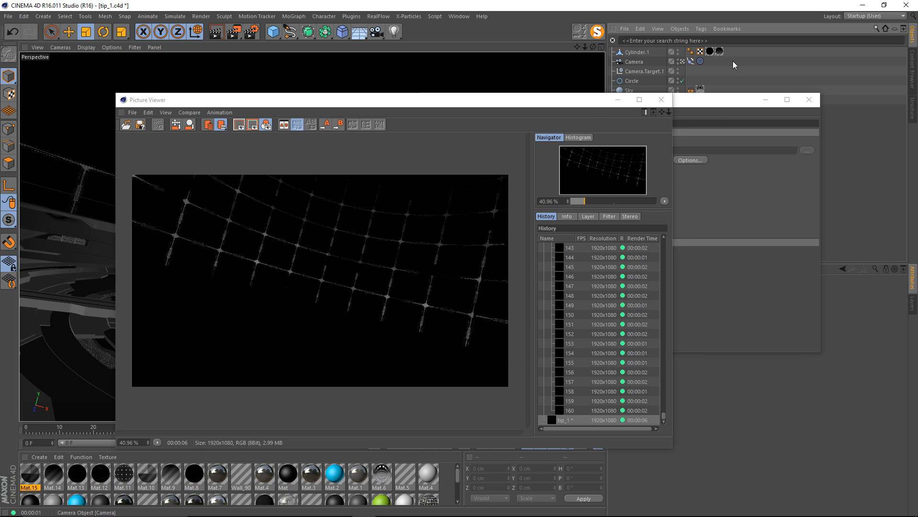
pyautogui.click(716, 107)
pyautogui.click(369, 106)
pyautogui.hotkey('shift', 'r')
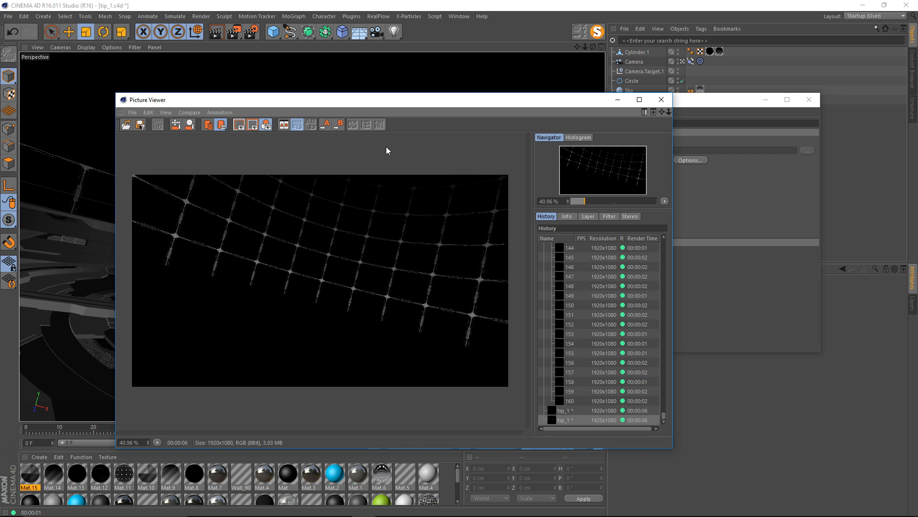
pyautogui.moveTo(362, 99); pyautogui.dragTo(351, 0)
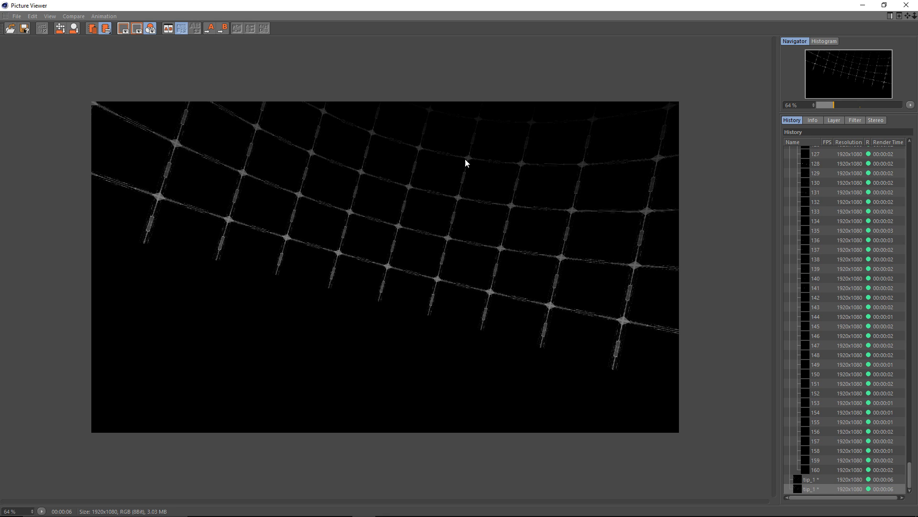
# Compare the last two renders in the Picture Viewer and minimize the viewer.
pyautogui.press('Up')
pyautogui.press('Down')
pyautogui.click(863, 5)
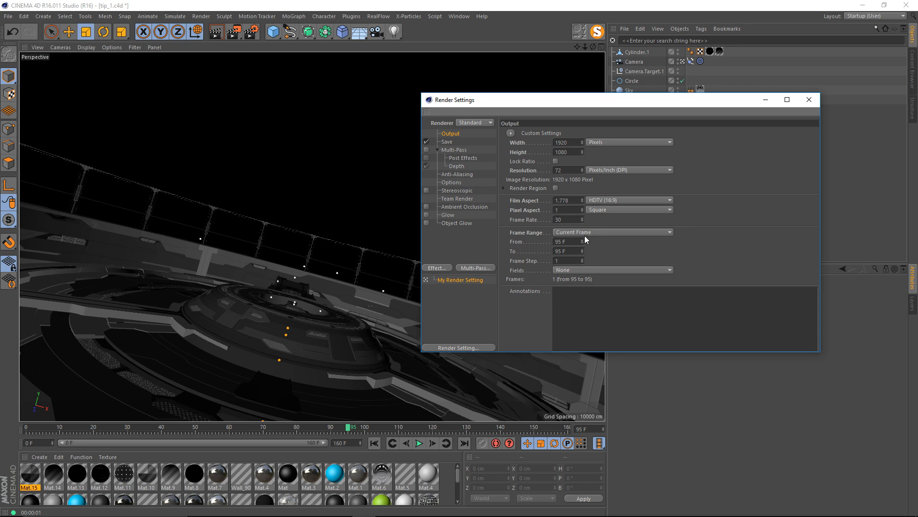
# Set the render frame range to all frames and open the Save section of the render settings.
pyautogui.click(585, 234)
pyautogui.click(596, 259)
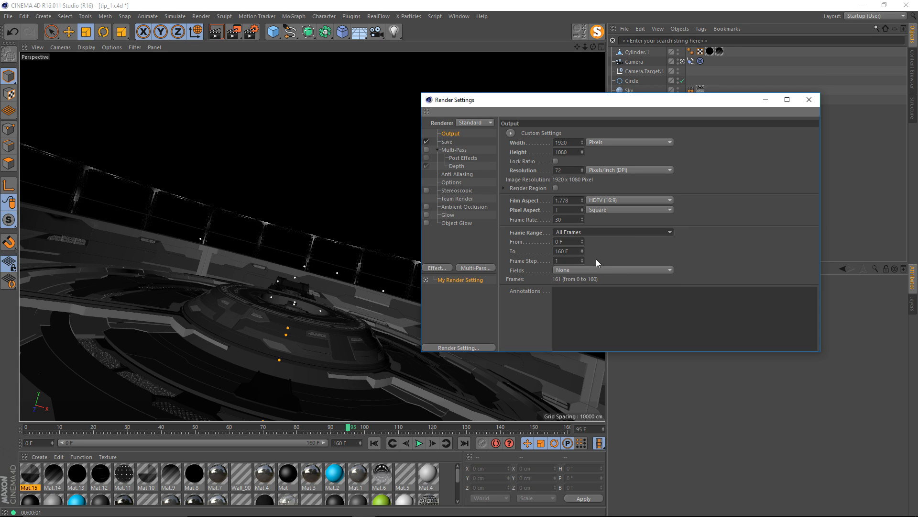
pyautogui.click(447, 141)
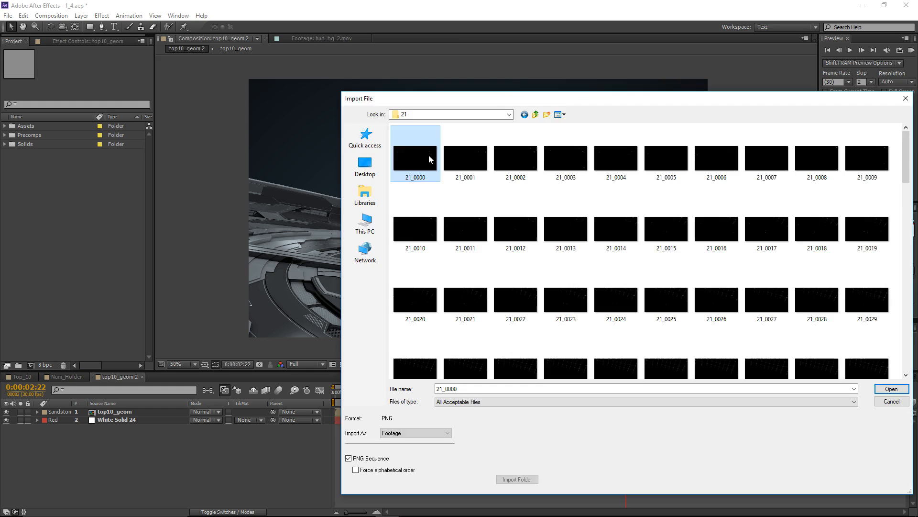
# Switch to After Effects, import the 21_0000 PNG sequence, and add it beneath top10_geom with the Screen blend mode.
pyautogui.doubleClick(428, 154)
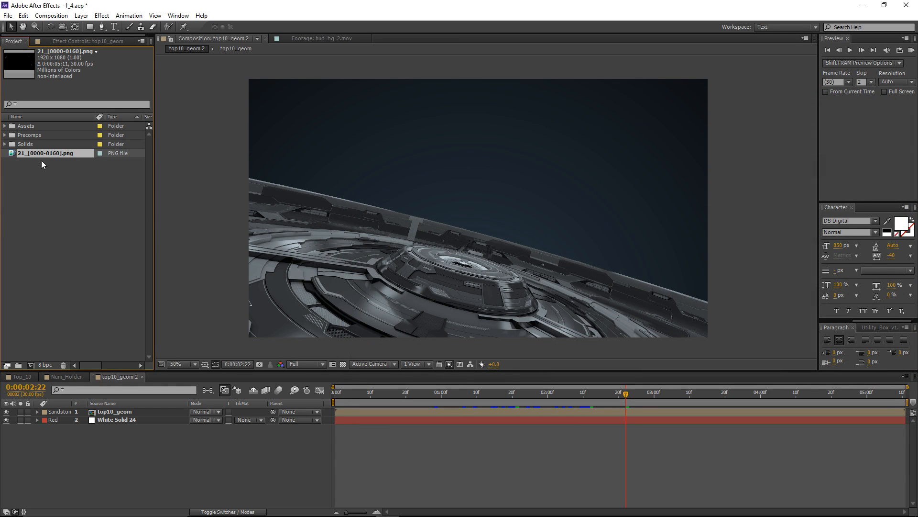
pyautogui.click(70, 205)
pyautogui.moveTo(25, 152); pyautogui.dragTo(110, 422)
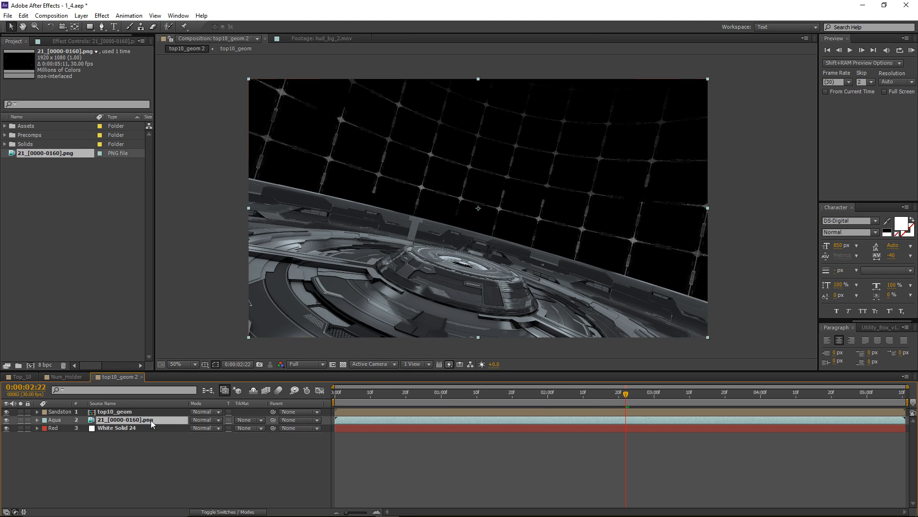
pyautogui.click(214, 421)
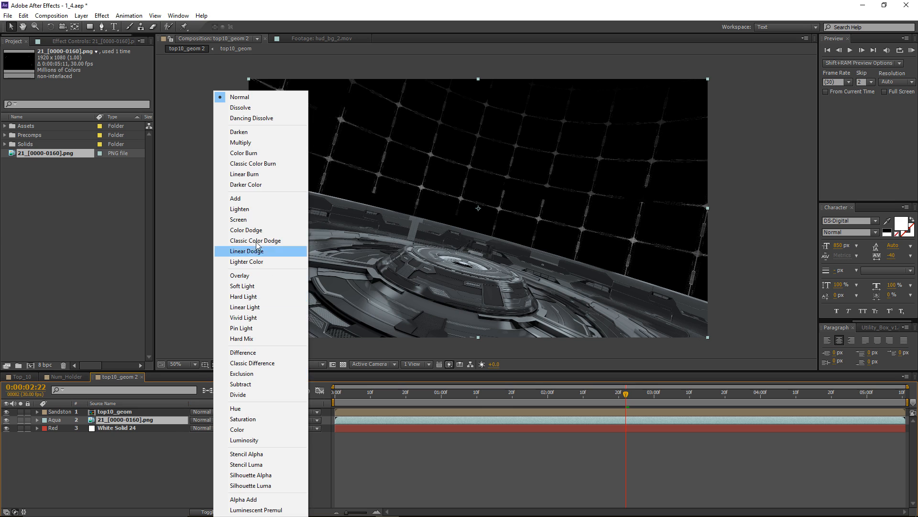
pyautogui.click(249, 221)
# Apply the Tritone effect to the 21_[0000-0160].png layer and set its midtones to a fully saturated bright blue.
pyautogui.click(94, 42)
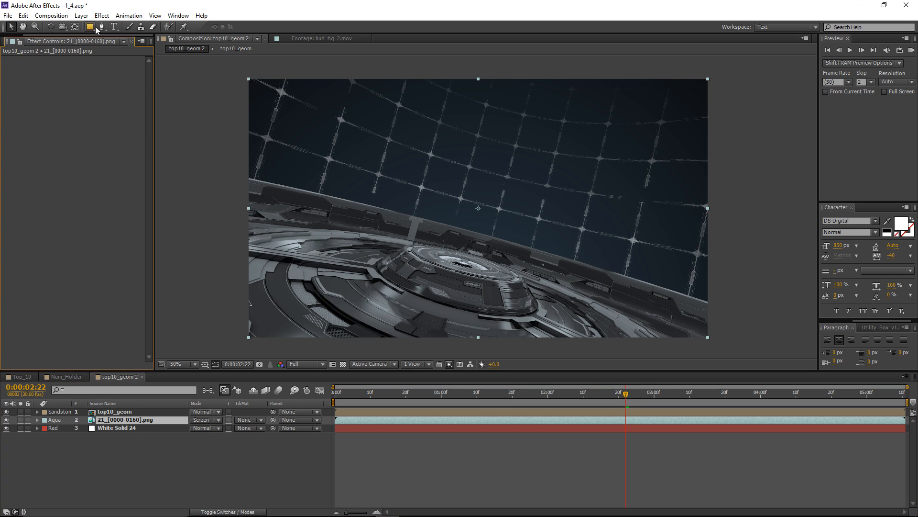
pyautogui.click(100, 15)
pyautogui.moveTo(130, 106)
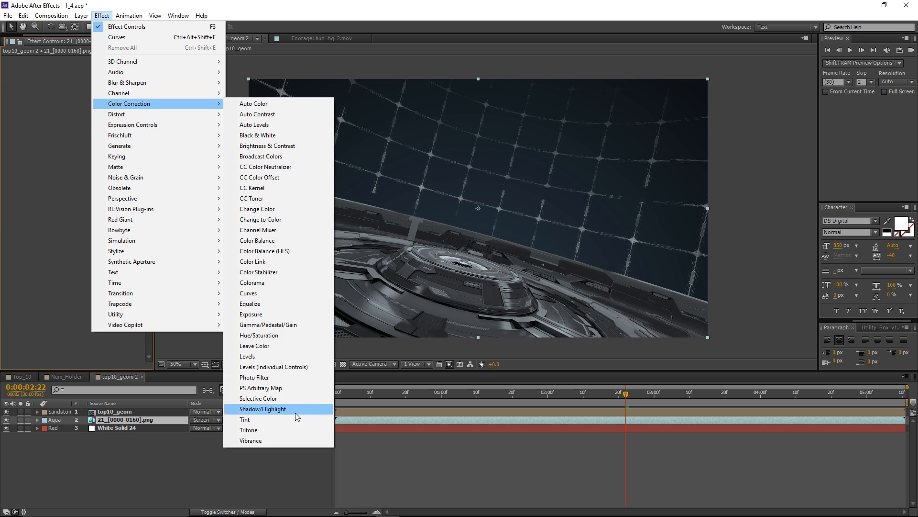
pyautogui.click(293, 432)
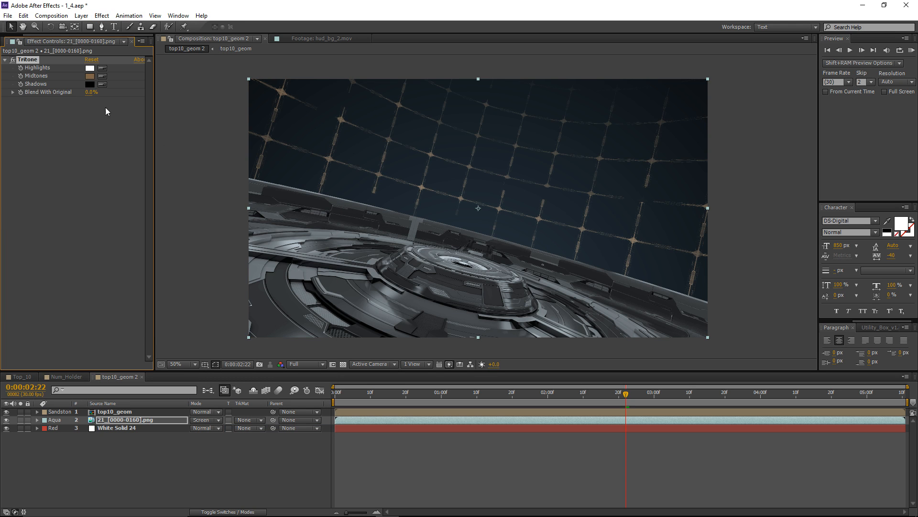
pyautogui.click(89, 75)
pyautogui.click(195, 297)
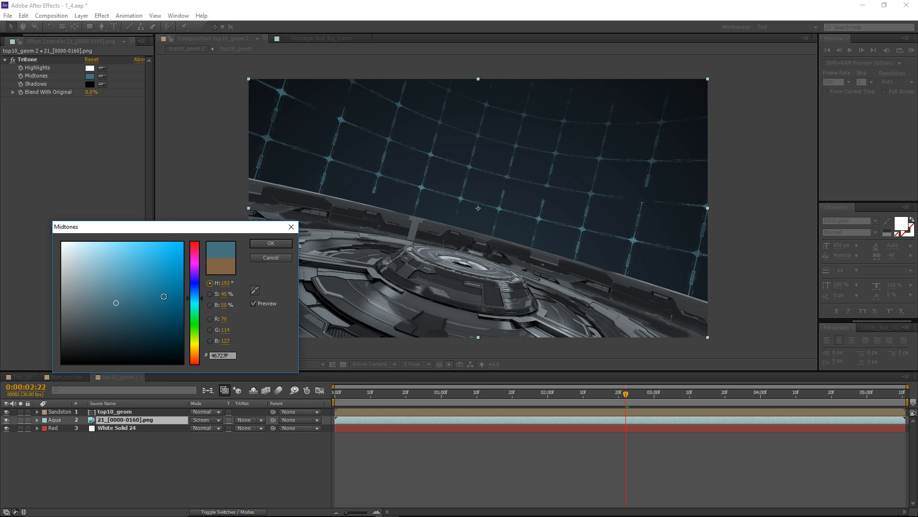
pyautogui.moveTo(163, 296)
pyautogui.mouseDown()
pyautogui.moveTo(168, 267)
pyautogui.moveTo(201, 231)
pyautogui.mouseUp()
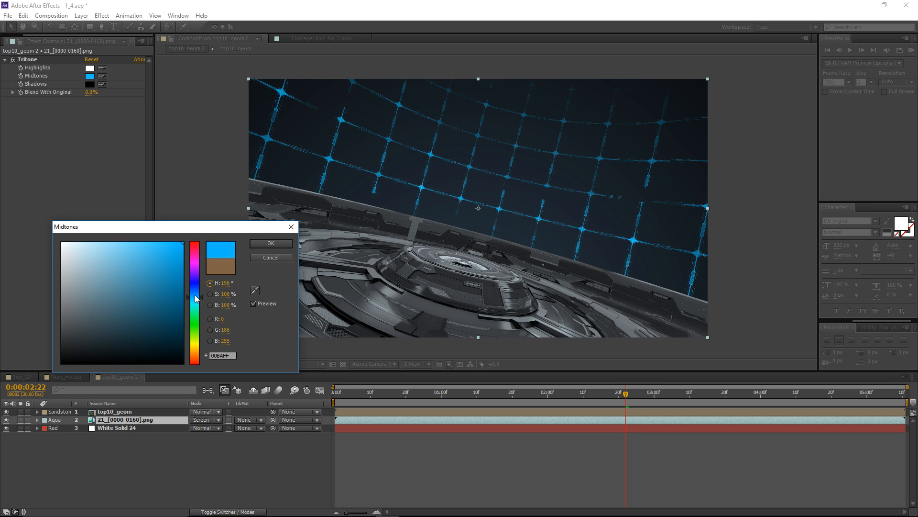
pyautogui.moveTo(195, 297); pyautogui.dragTo(199, 299)
pyautogui.click(268, 243)
# Add a Curves effect above Tritone on the grid layer and shape its RGB curve into a gentle S for more contrast.
pyautogui.click(106, 17)
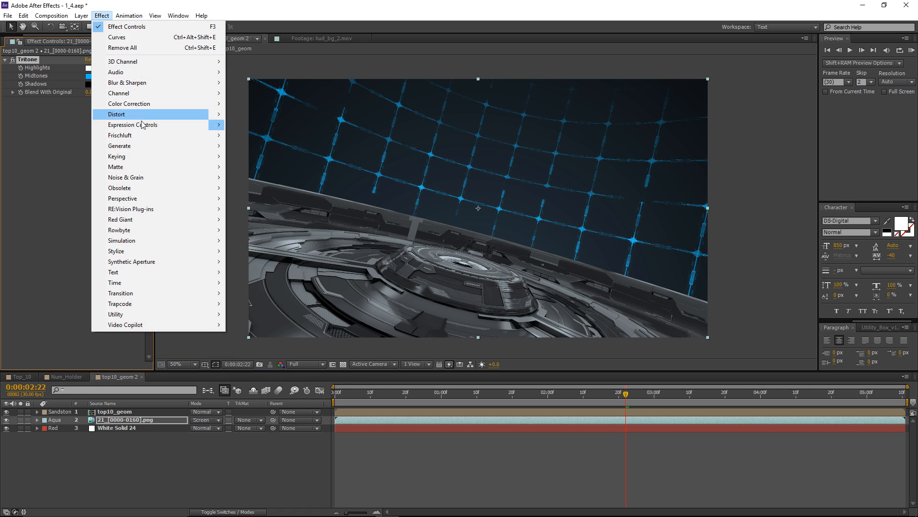
pyautogui.moveTo(158, 104)
pyautogui.click(255, 293)
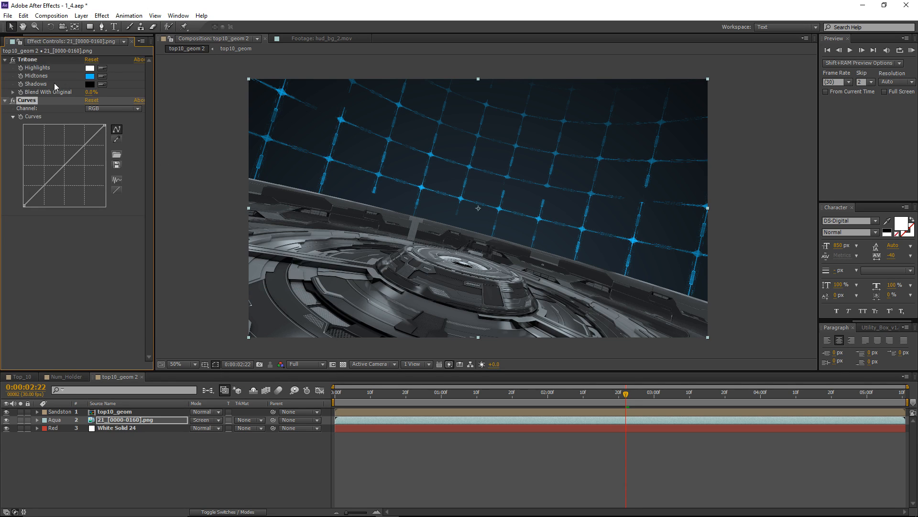
pyautogui.moveTo(28, 59); pyautogui.dragTo(43, 223)
pyautogui.click(29, 60)
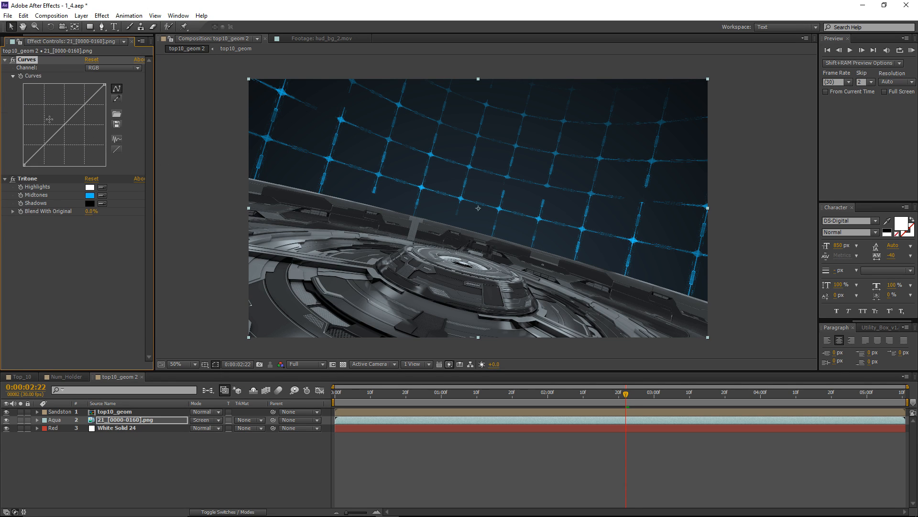
pyautogui.moveTo(40, 150); pyautogui.dragTo(47, 155)
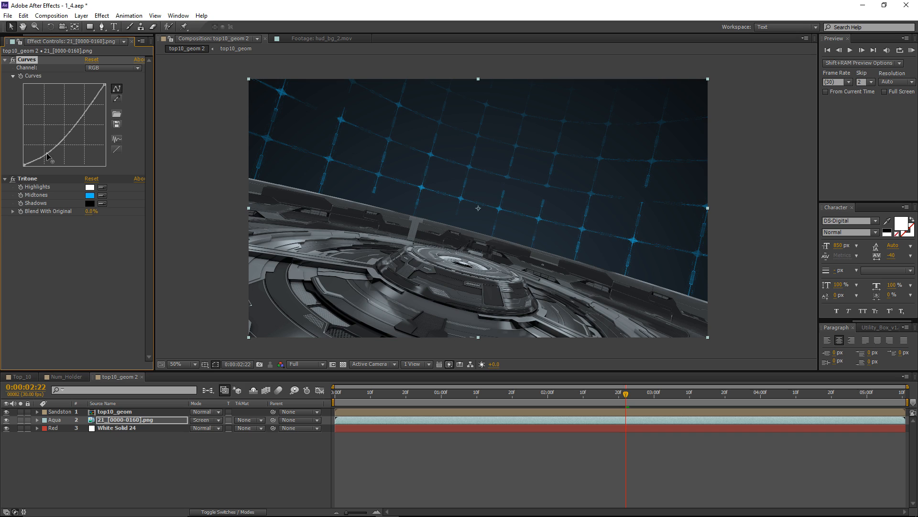
pyautogui.moveTo(88, 103); pyautogui.dragTo(84, 91)
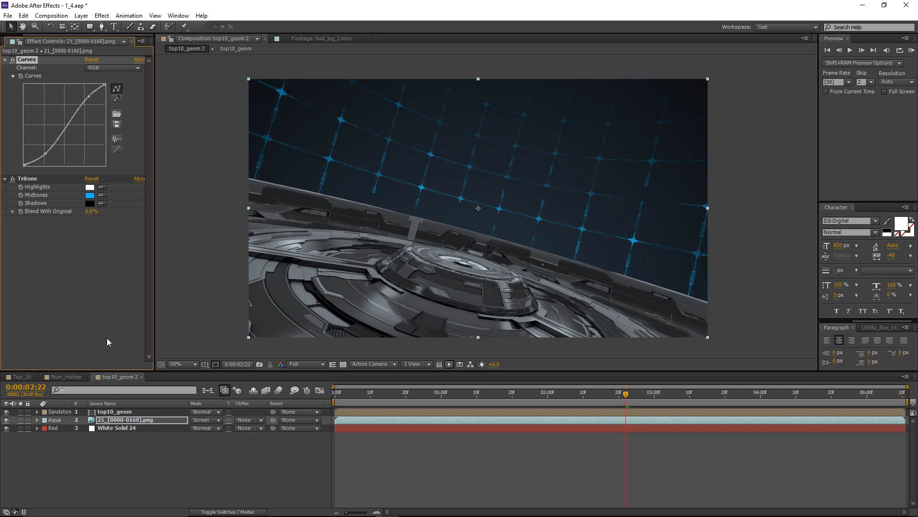
# Duplicate the 21_[0000-0160].png layer, solo the upper copy, and set its blend mode to Add.
pyautogui.click(117, 420)
pyautogui.hotkey('ctrl', 'd')
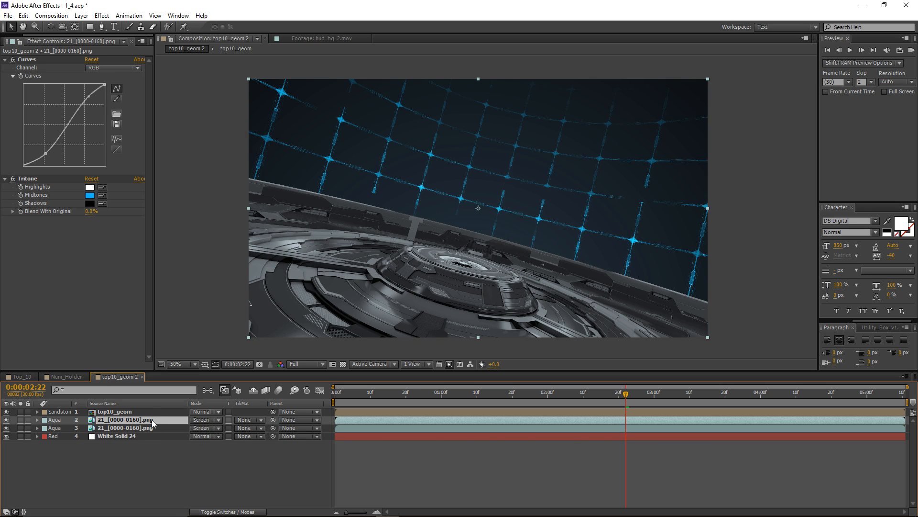
pyautogui.click(20, 420)
pyautogui.click(216, 421)
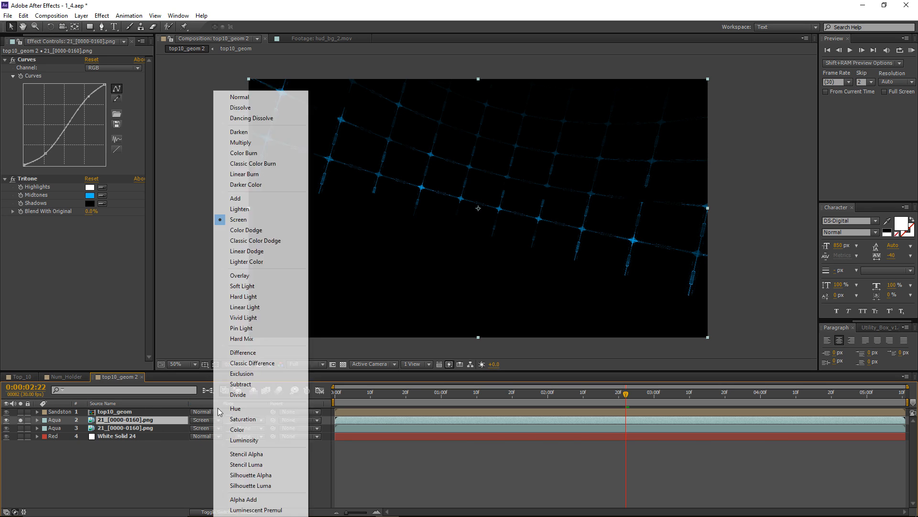
pyautogui.click(252, 198)
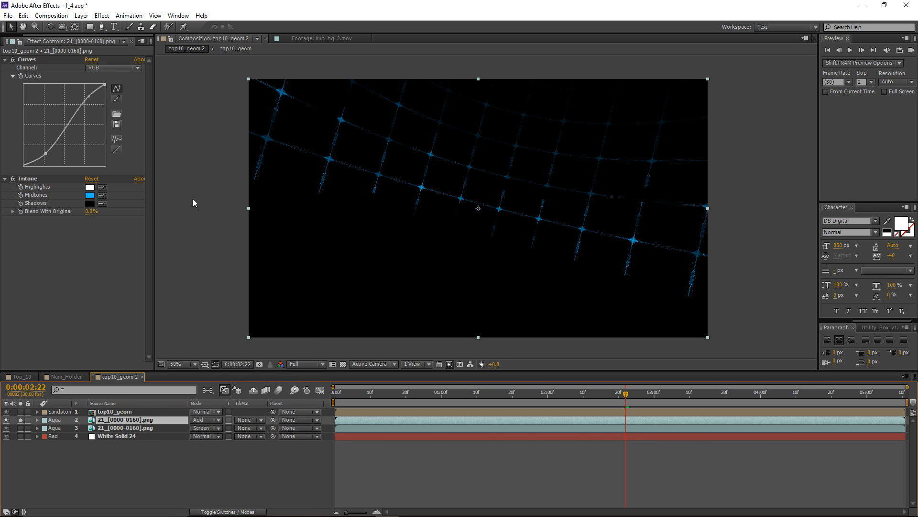
# Steepen the upper copy's RGB curve to isolate the bright grid intersections.
pyautogui.click(68, 205)
pyautogui.moveTo(46, 154); pyautogui.dragTo(53, 154)
pyautogui.moveTo(88, 102); pyautogui.dragTo(81, 106)
pyautogui.moveTo(53, 154); pyautogui.dragTo(52, 153)
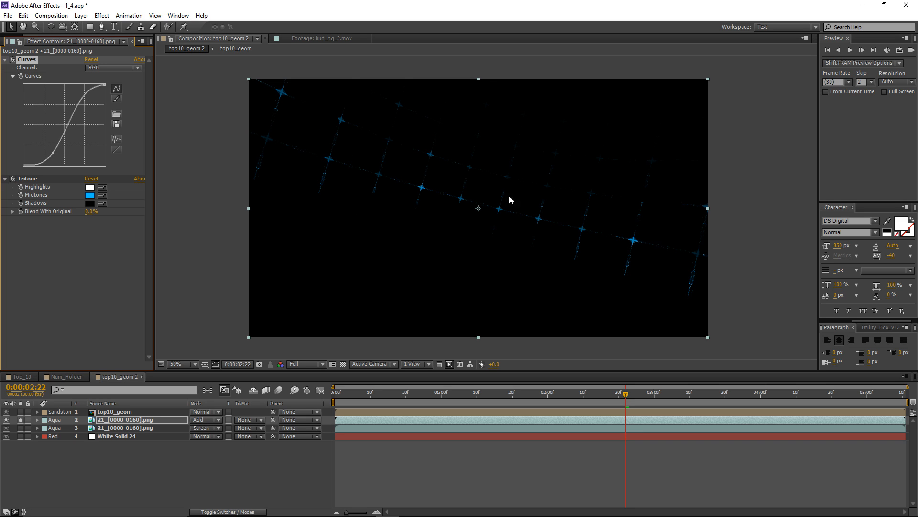
# Add two Glow effects to the soloed copy, with 34.5% threshold and radius 49 on the first, 22.7% and radius 81 on the second.
pyautogui.click(103, 15)
pyautogui.moveTo(211, 251)
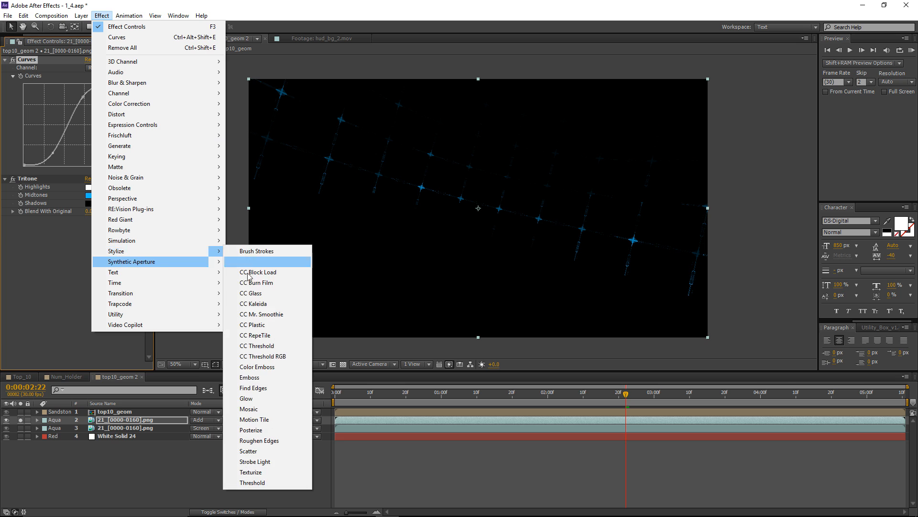
pyautogui.click(269, 400)
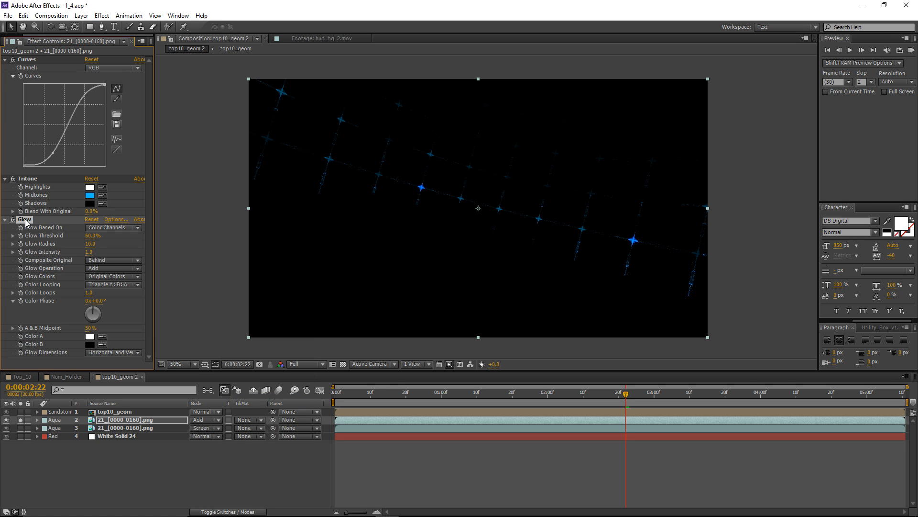
pyautogui.hotkey('ctrl', 'd')
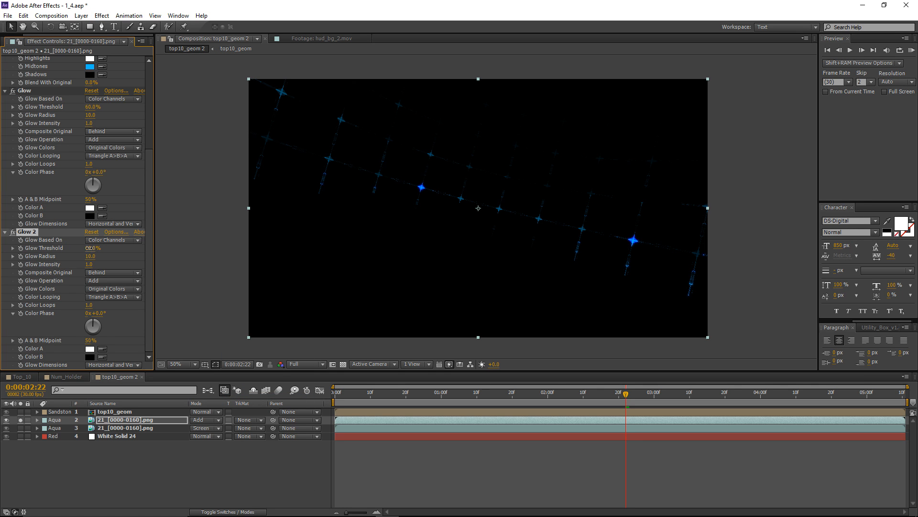
pyautogui.moveTo(89, 248); pyautogui.dragTo(139, 255)
pyautogui.moveTo(89, 107)
pyautogui.mouseDown()
pyautogui.moveTo(57, 107)
pyautogui.moveTo(135, 110)
pyautogui.moveTo(97, 112)
pyautogui.mouseUp()
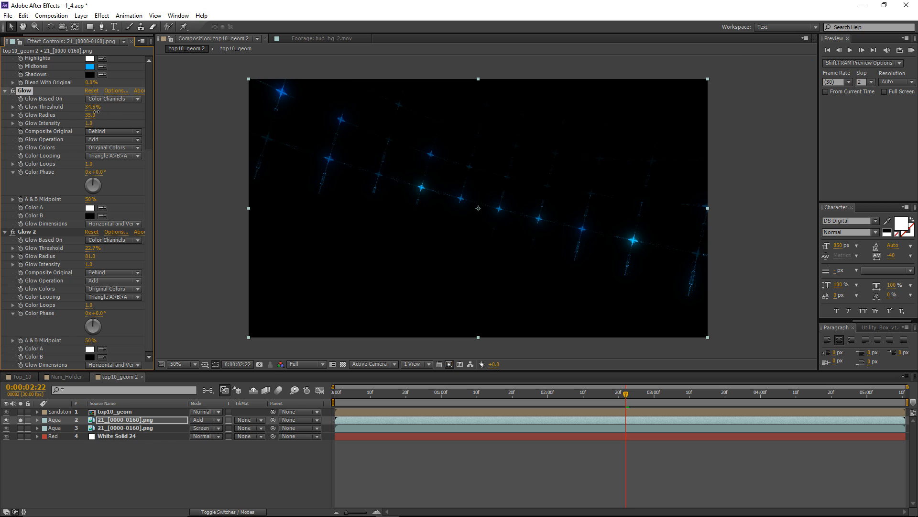
# Unsolo the glowing grid copy and toggle its visibility to compare the composite with and without it.
pyautogui.click(130, 421)
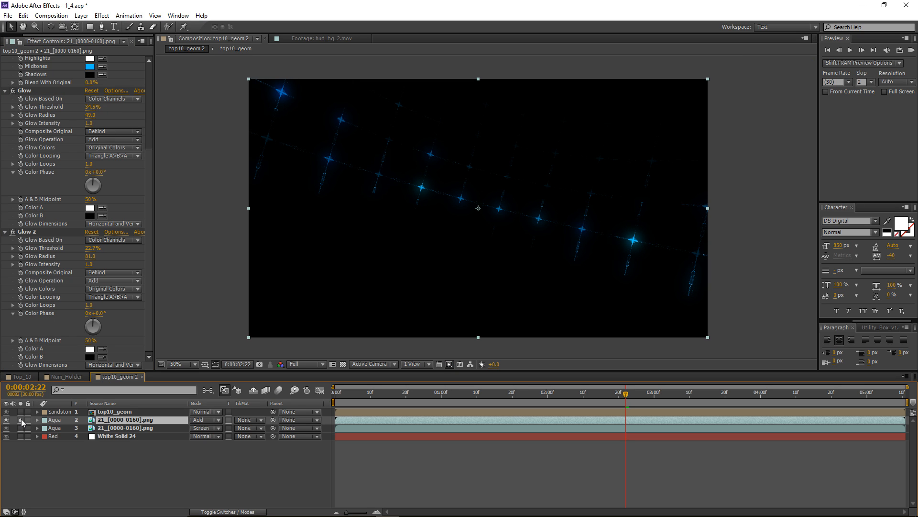
pyautogui.click(22, 420)
pyautogui.click(6, 419)
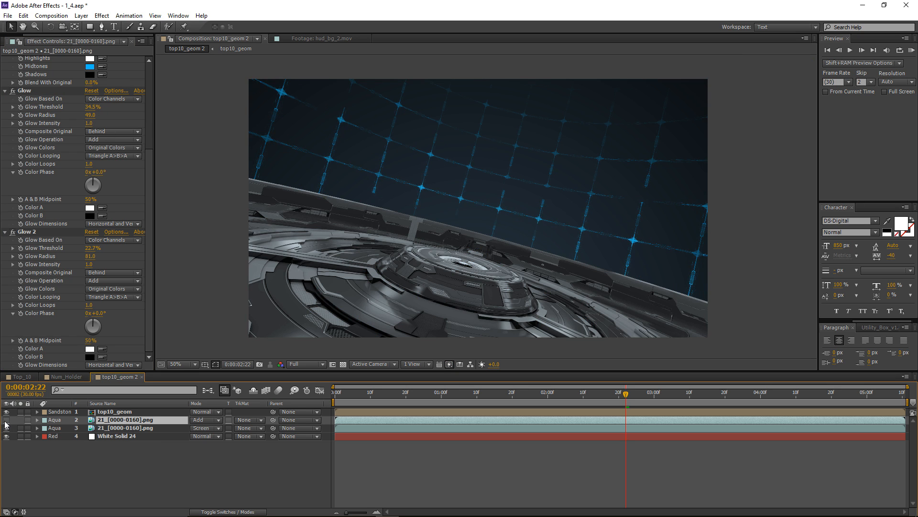
pyautogui.click(6, 419)
pyautogui.click(6, 420)
pyautogui.click(6, 421)
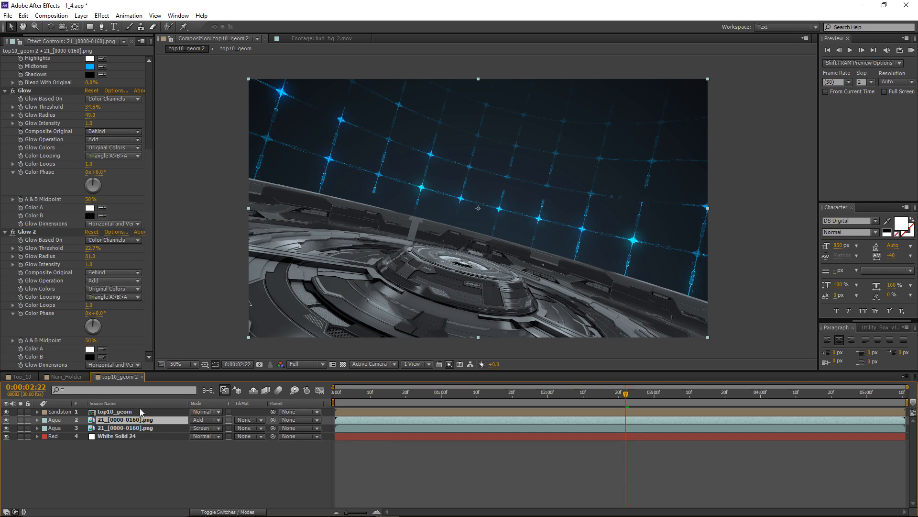
# Raise the Glow threshold to 75.3%, set Glow 2 to 59.6% threshold and radius 115, and duplicate Glow 2.
pyautogui.moveTo(92, 106); pyautogui.dragTo(139, 107)
pyautogui.moveTo(94, 248); pyautogui.dragTo(143, 246)
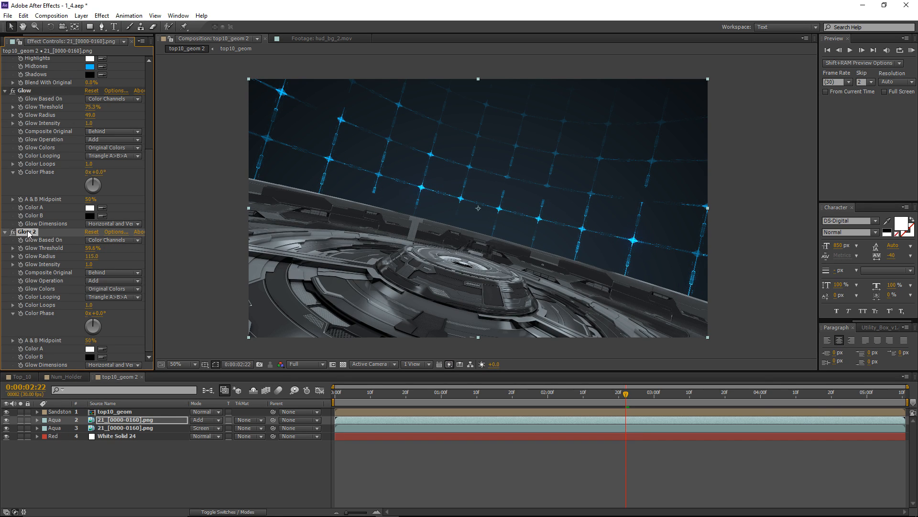
pyautogui.hotkey('ctrl', 'd')
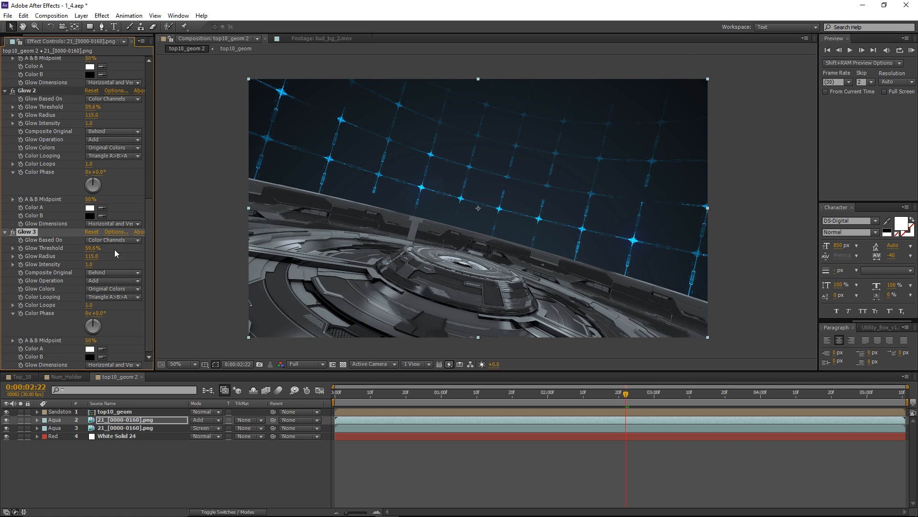
# Examine the glowing grid up close, with the glow layer hidden and shown, and at nearby frames.
pyautogui.scroll(2, 550, 221)
pyautogui.moveTo(366, 125); pyautogui.dragTo(730, 269, button='middle')
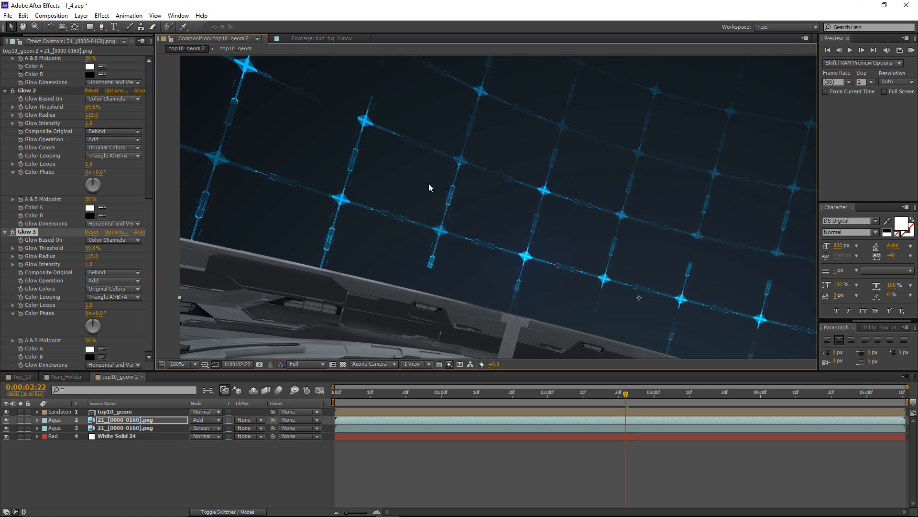
pyautogui.scroll(-1, 467, 191)
pyautogui.moveTo(471, 196); pyautogui.dragTo(354, 151, button='middle')
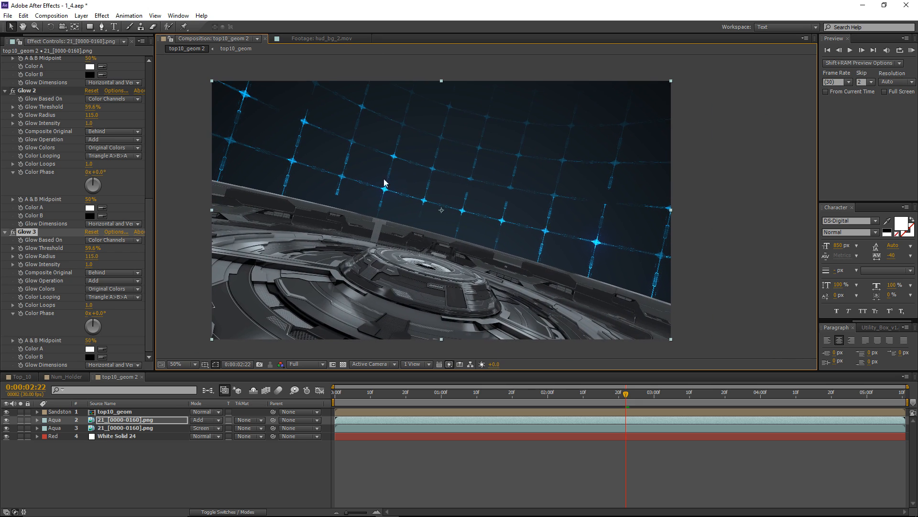
pyautogui.click(7, 420)
pyautogui.click(7, 419)
pyautogui.moveTo(389, 183); pyautogui.dragTo(421, 177, button='middle')
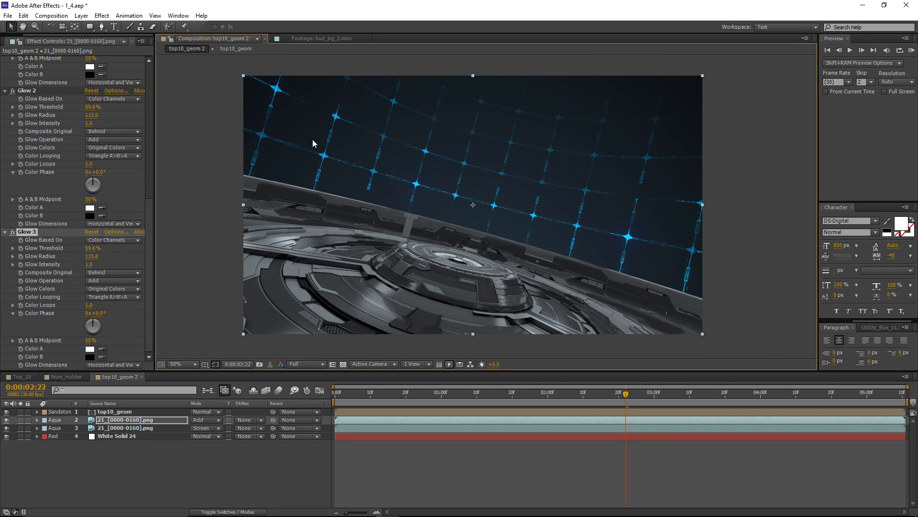
pyautogui.click(500, 445)
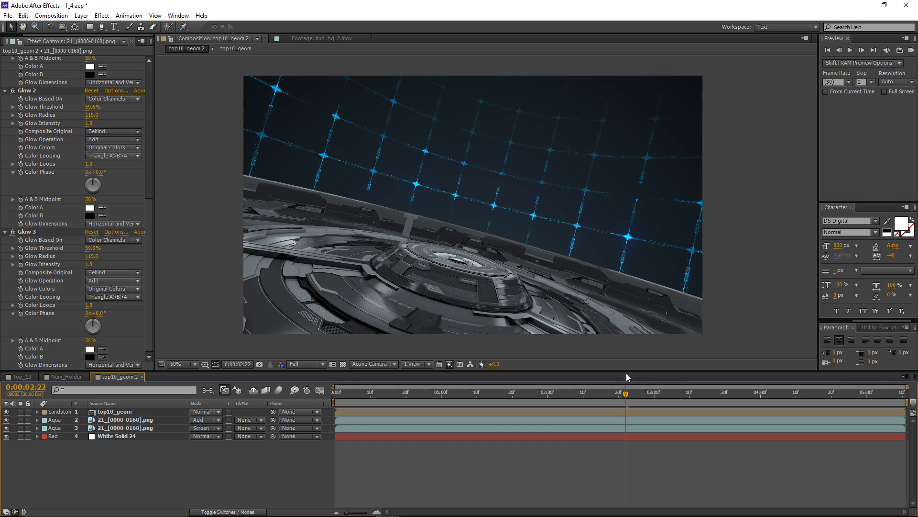
pyautogui.moveTo(627, 392)
pyautogui.mouseDown()
pyautogui.moveTo(836, 385)
pyautogui.moveTo(502, 397)
pyautogui.moveTo(714, 394)
pyautogui.moveTo(619, 405)
pyautogui.mouseUp()
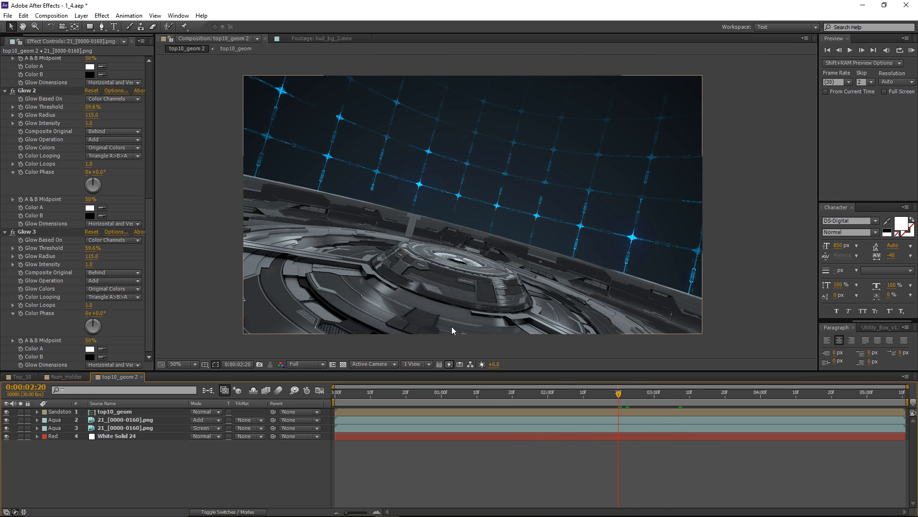
# Switch back to Cinema 4D and close the Picture Viewer and the render settings.
pyautogui.click(364, 507)
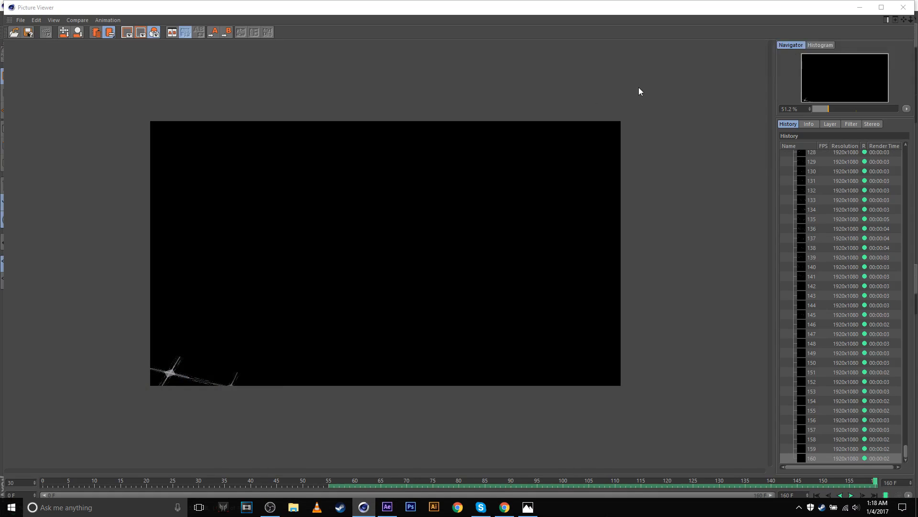
pyautogui.click(903, 7)
pyautogui.click(812, 99)
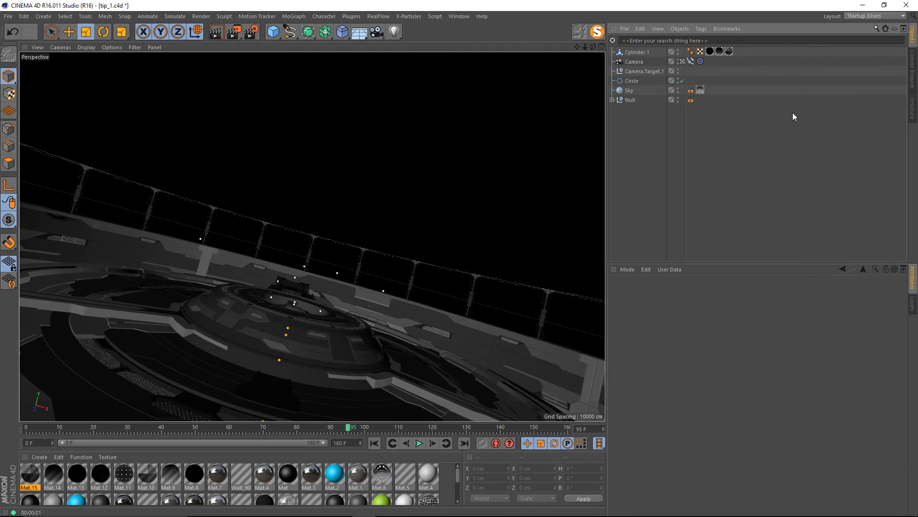
# Leave the camera view, frame the whole grid cylinder from outside, and duplicate Cylinder.1.
pyautogui.click(683, 61)
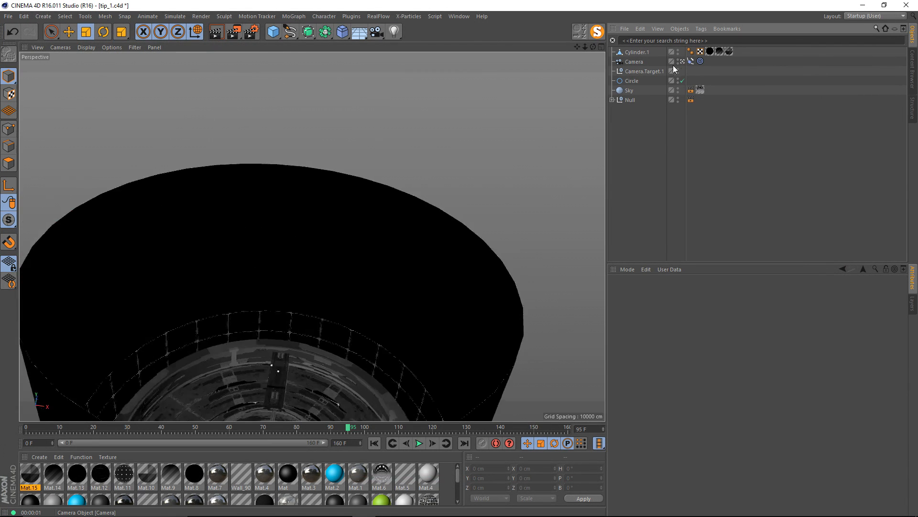
pyautogui.keyDown('alt'); pyautogui.moveTo(353, 205); pyautogui.dragTo(353, 186); pyautogui.keyUp('alt')
pyautogui.keyDown('alt'); pyautogui.moveTo(355, 190); pyautogui.dragTo(374, 185, button='right'); pyautogui.keyUp('alt')
pyautogui.keyDown('alt'); pyautogui.moveTo(374, 189); pyautogui.dragTo(434, 160); pyautogui.keyUp('alt')
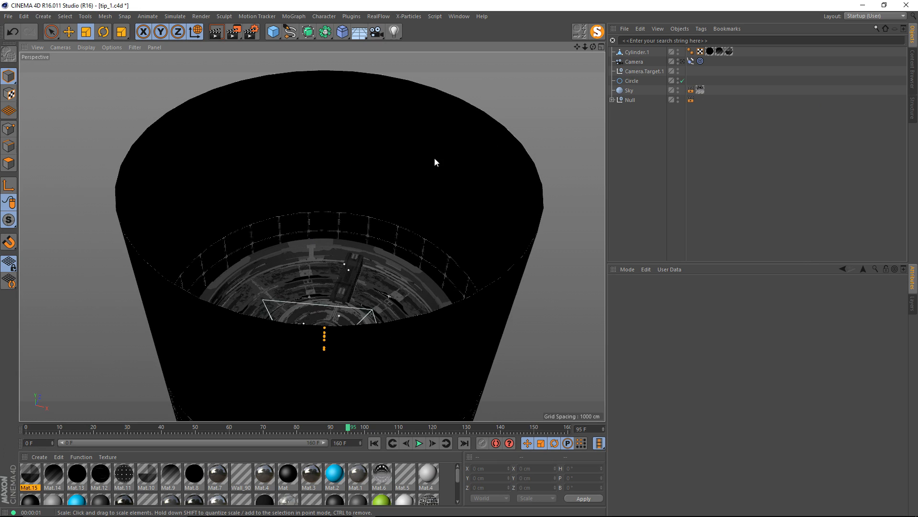
pyautogui.click(639, 52)
pyautogui.keyDown('ctrl'); pyautogui.moveTo(637, 53); pyautogui.dragTo(641, 58); pyautogui.keyUp('ctrl')
pyautogui.click(769, 75)
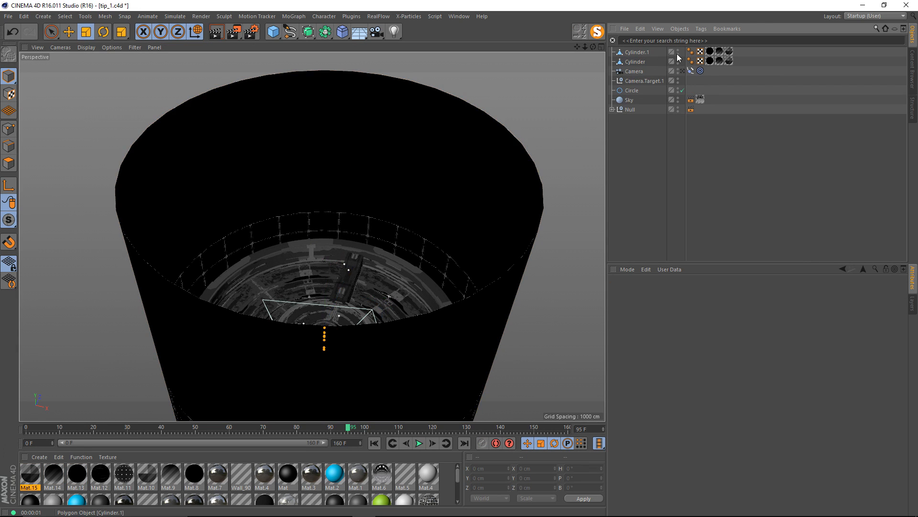
# Hide Cylinder.1 and delete all material tags from the Cylinder copy.
pyautogui.click(678, 52)
pyautogui.moveTo(719, 62); pyautogui.dragTo(722, 70)
pyautogui.press('Delete')
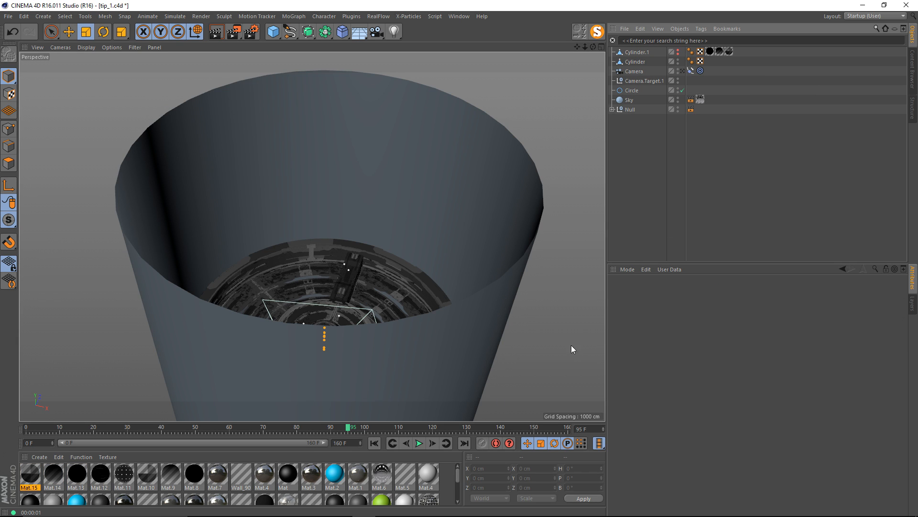
# Create a new material, apply it to the Cylinder copy, and disable Color and Reflectance so only Luminance is active.
pyautogui.doubleClick(444, 477)
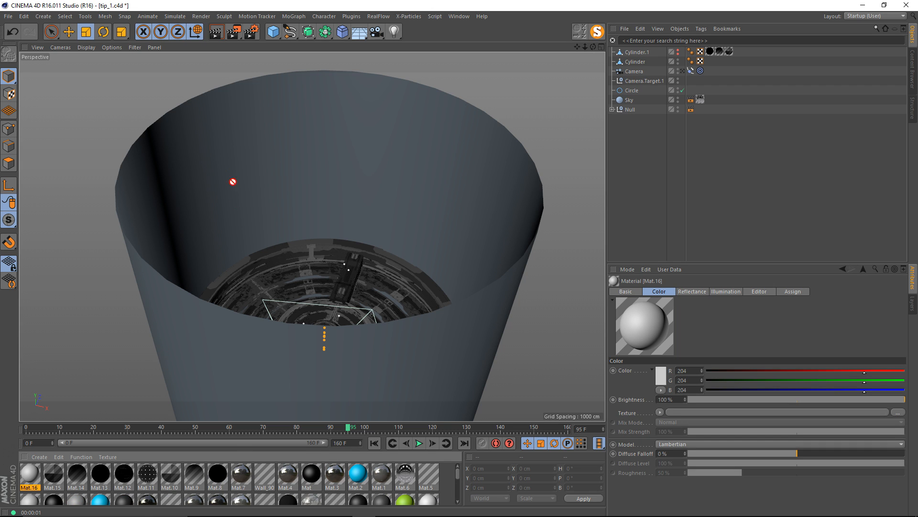
pyautogui.moveTo(233, 181); pyautogui.dragTo(231, 174)
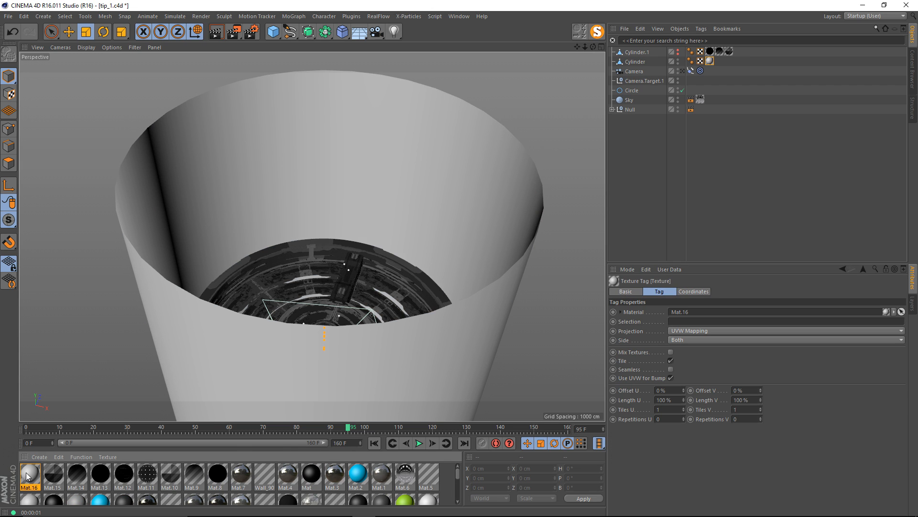
pyautogui.doubleClick(26, 472)
pyautogui.click(166, 183)
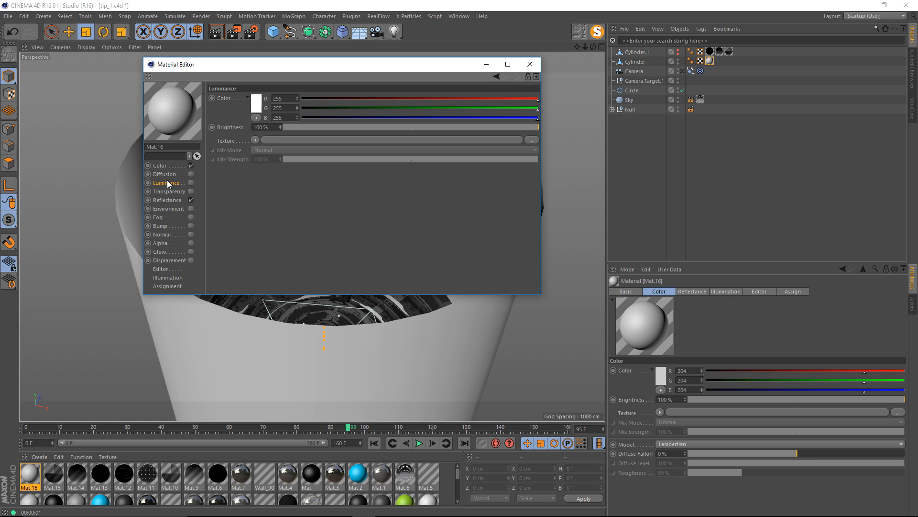
pyautogui.click(191, 200)
pyautogui.click(191, 166)
pyautogui.click(191, 183)
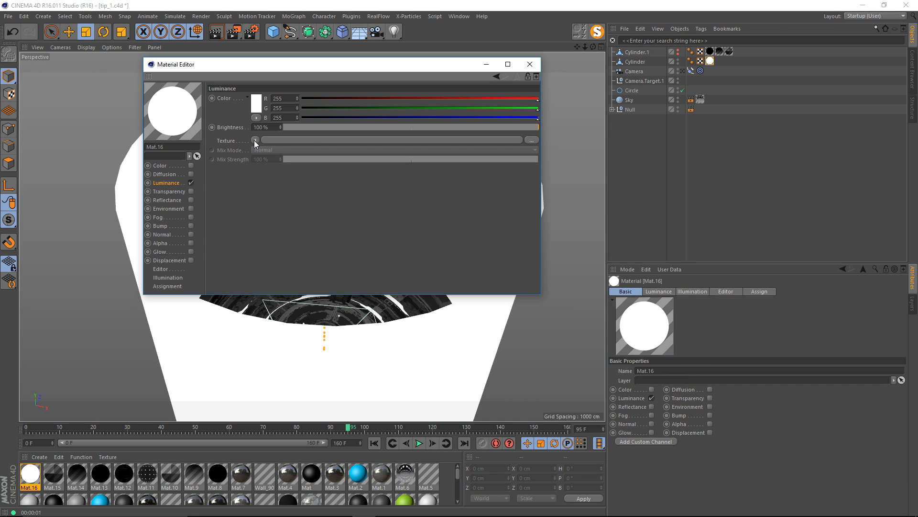
# Load the Tiles shader into the new material's Luminance texture and set its pattern to Circles 1.
pyautogui.click(255, 139)
pyautogui.moveTo(280, 357)
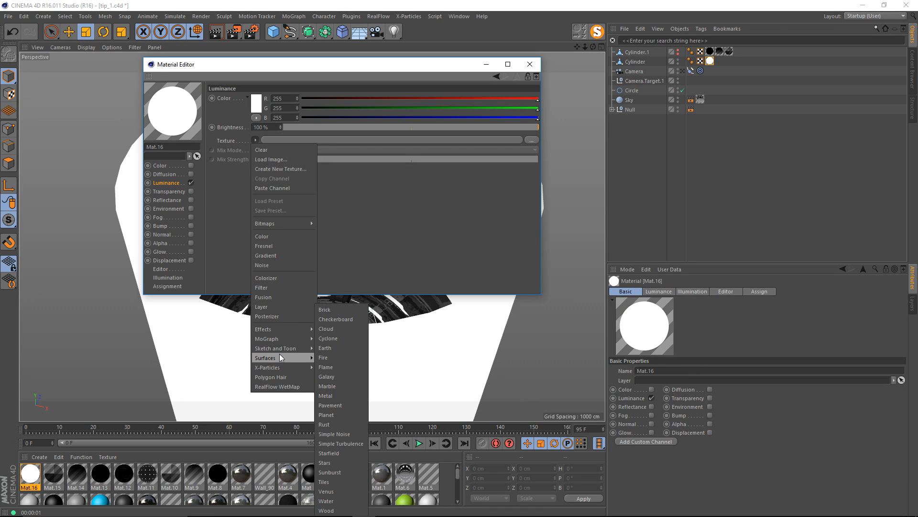
pyautogui.click(348, 481)
pyautogui.click(269, 163)
pyautogui.moveTo(272, 74); pyautogui.dragTo(597, 79)
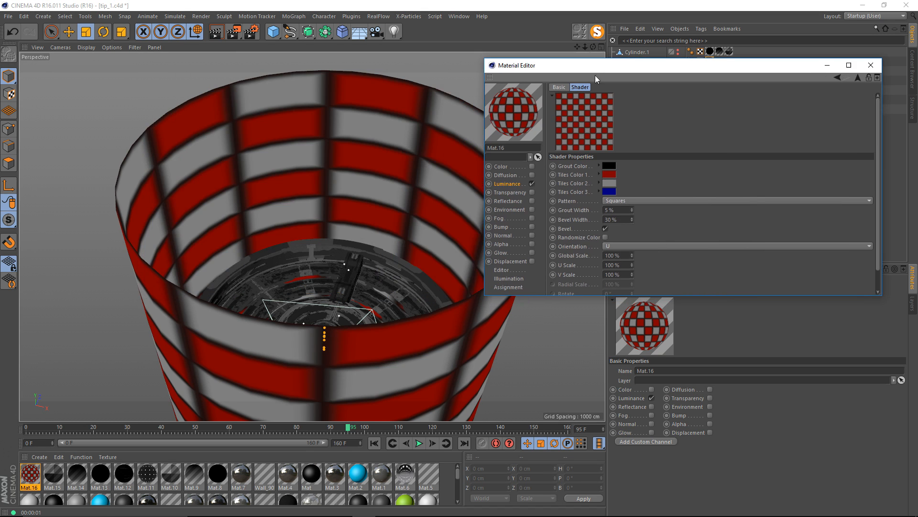
pyautogui.scroll(5, 310, 139)
pyautogui.click(657, 200)
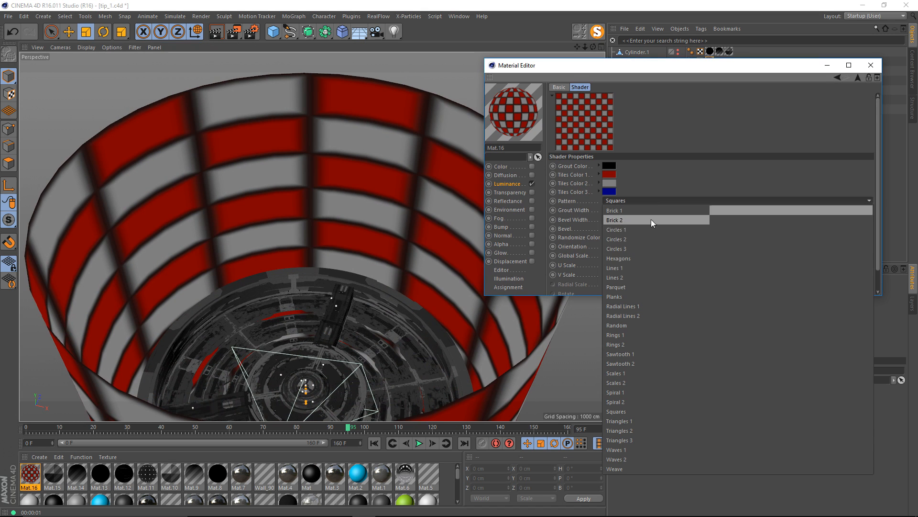
pyautogui.click(635, 229)
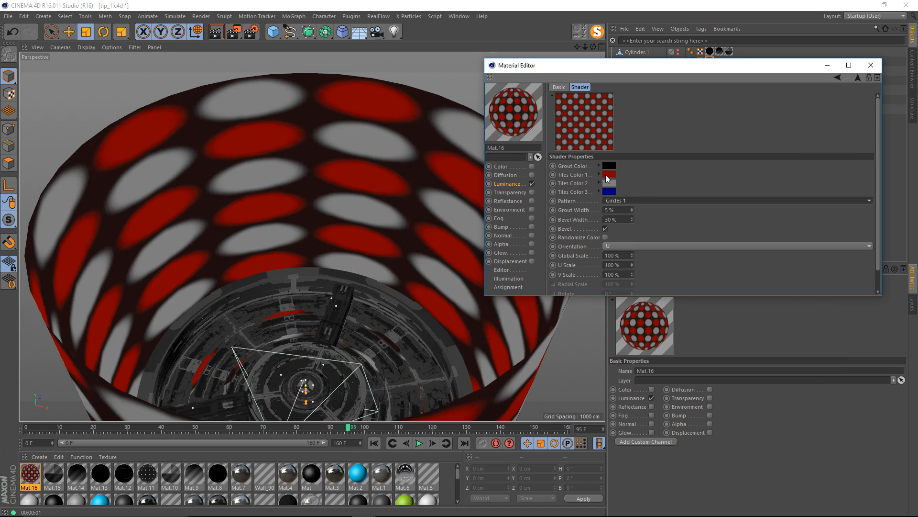
# Set all three tile colors of the Tiles shader to white.
pyautogui.click(606, 175)
pyautogui.moveTo(570, 147); pyautogui.dragTo(540, 136)
pyautogui.click(594, 219)
pyautogui.click(610, 183)
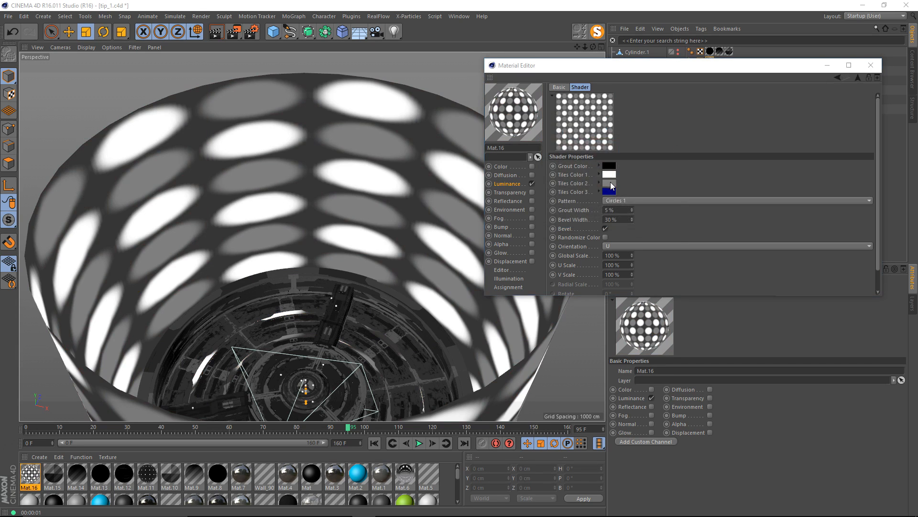
pyautogui.moveTo(577, 162); pyautogui.dragTo(546, 141)
pyautogui.click(595, 227)
pyautogui.click(609, 193)
pyautogui.moveTo(581, 184); pyautogui.dragTo(543, 150)
pyautogui.click(591, 238)
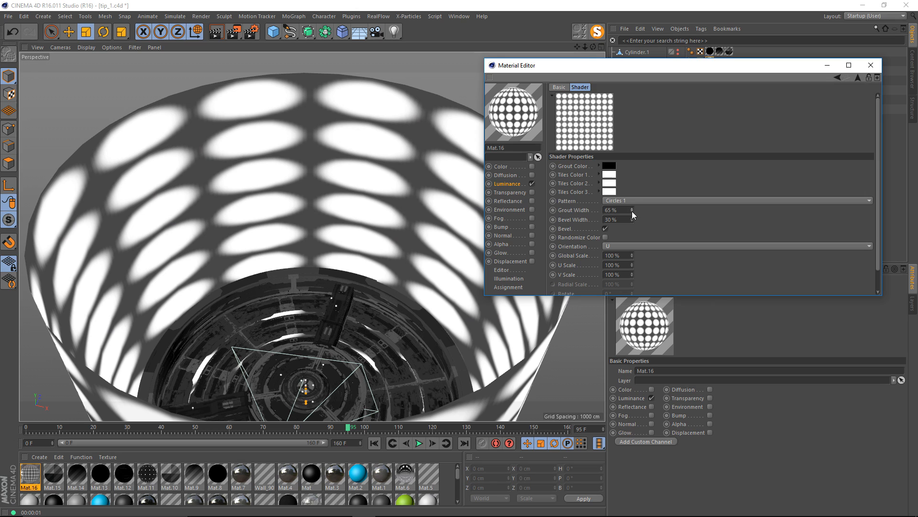
# Set the Tiles shader's Grout Width to 33%, close the material editor, and return to the camera view.
pyautogui.moveTo(632, 211); pyautogui.dragTo(632, 211)
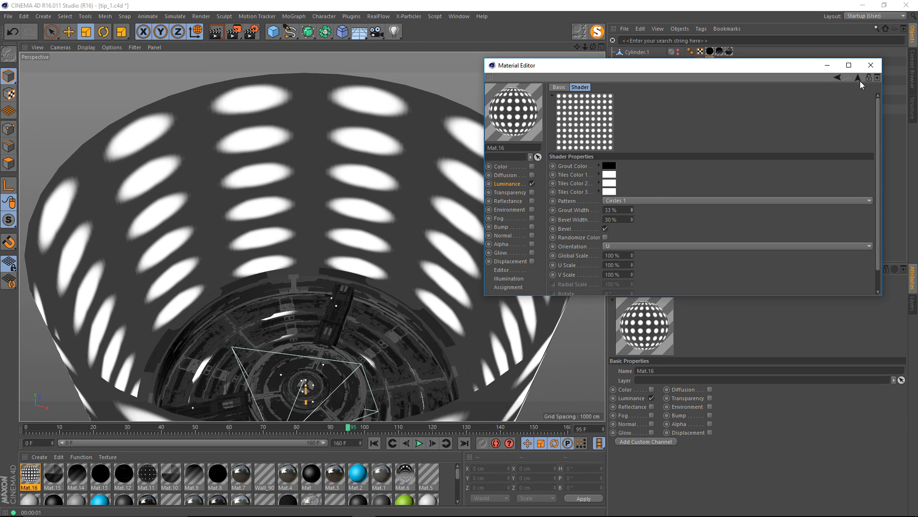
pyautogui.click(870, 65)
pyautogui.click(682, 70)
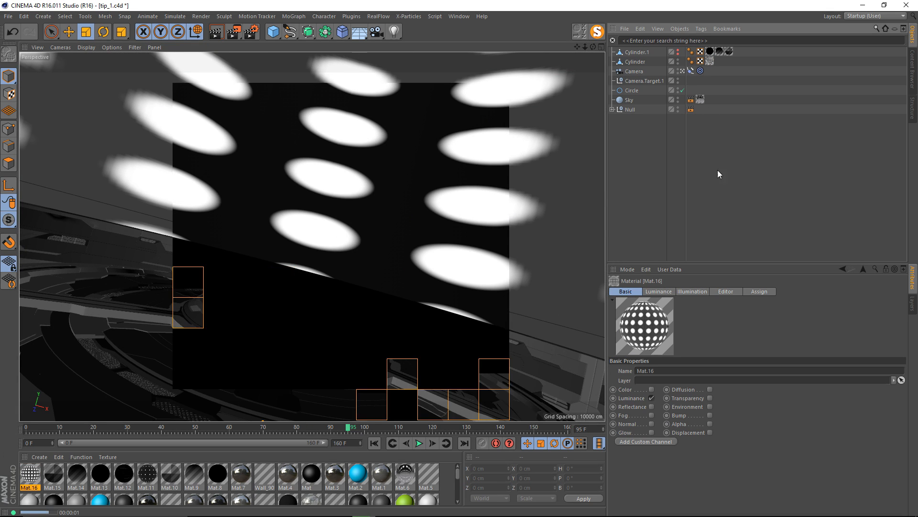
# Set the dot material's tiling on the Cylinder to 25 in both U and V.
pyautogui.click(709, 61)
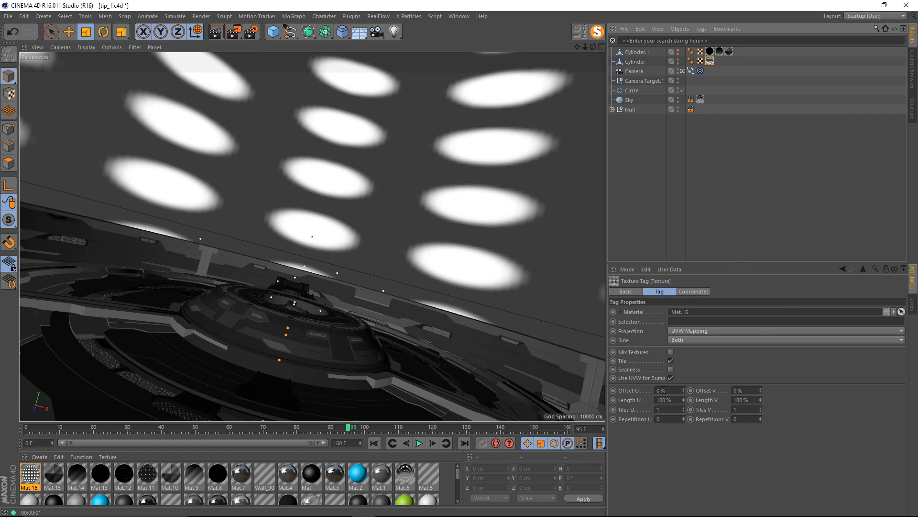
pyautogui.click(677, 409)
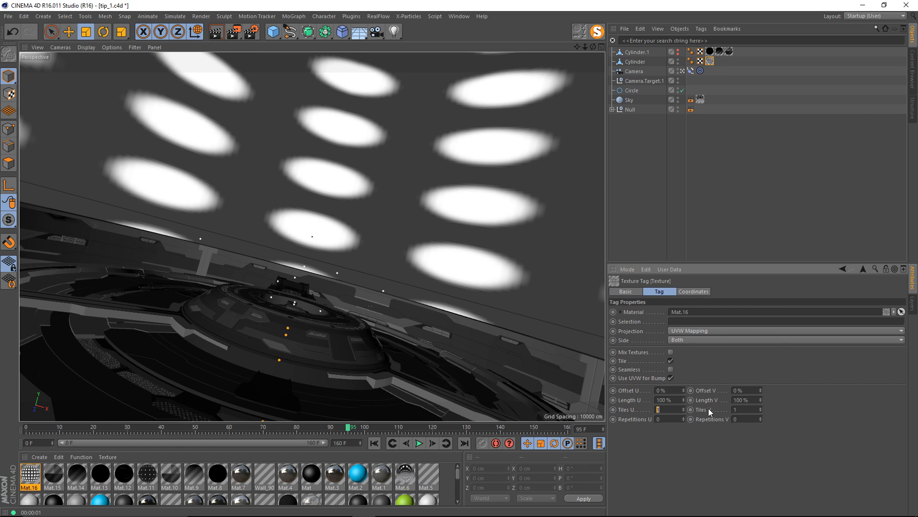
pyautogui.doubleClick(746, 410)
pyautogui.write('25')
pyautogui.click(812, 400)
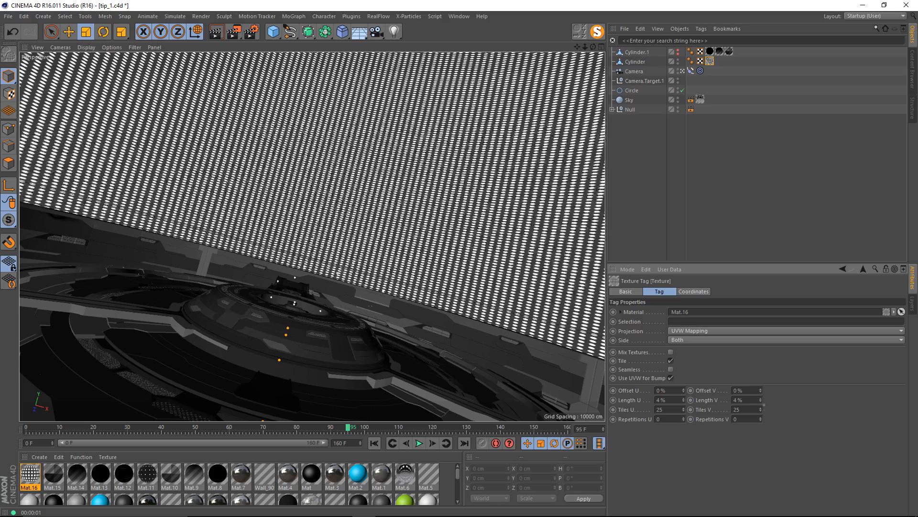
# Fine-tune the dot texture's U and V tile counts until the dots look round, and deselect the tag.
pyautogui.moveTo(683, 410); pyautogui.dragTo(689, 400)
pyautogui.moveTo(761, 410); pyautogui.dragTo(760, 424)
pyautogui.moveTo(684, 409); pyautogui.dragTo(684, 406)
pyautogui.click(632, 156)
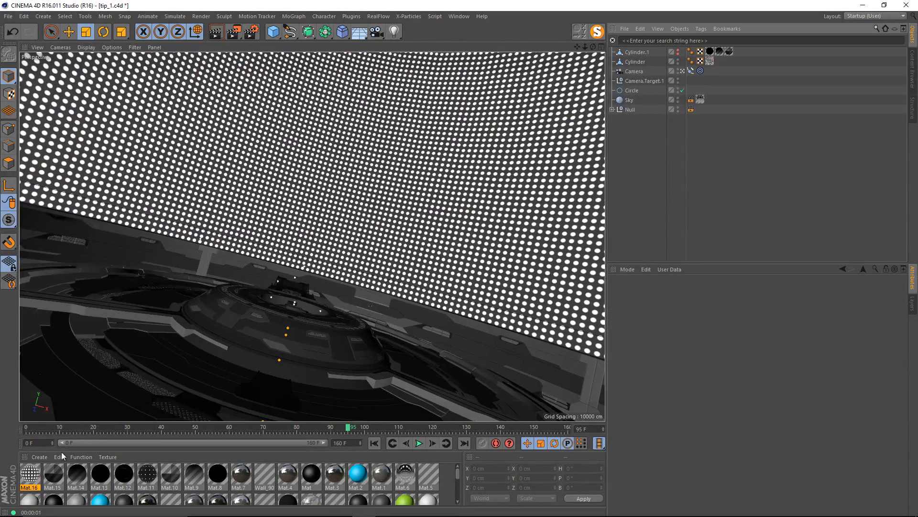
# Shrink the dots in Mat.16 by setting the Tiles shader's Grout Width to 77%, and preview-render the view.
pyautogui.click(30, 474)
pyautogui.doubleClick(31, 476)
pyautogui.click(264, 167)
pyautogui.moveTo(289, 69); pyautogui.dragTo(761, 83)
pyautogui.moveTo(764, 223)
pyautogui.mouseDown()
pyautogui.moveTo(780, 233)
pyautogui.moveTo(763, 222)
pyautogui.mouseUp()
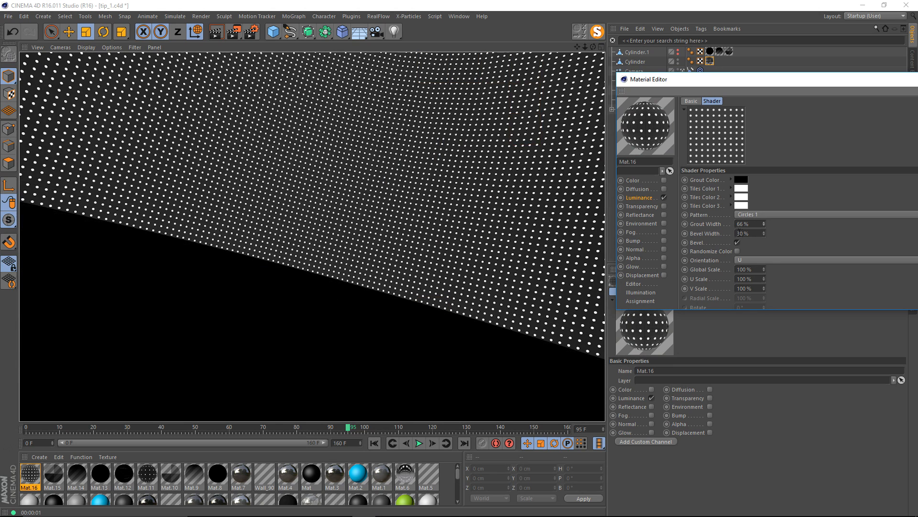
pyautogui.moveTo(764, 227); pyautogui.dragTo(765, 220)
pyautogui.click(390, 186)
pyautogui.hotkey('ctrl', 'r')
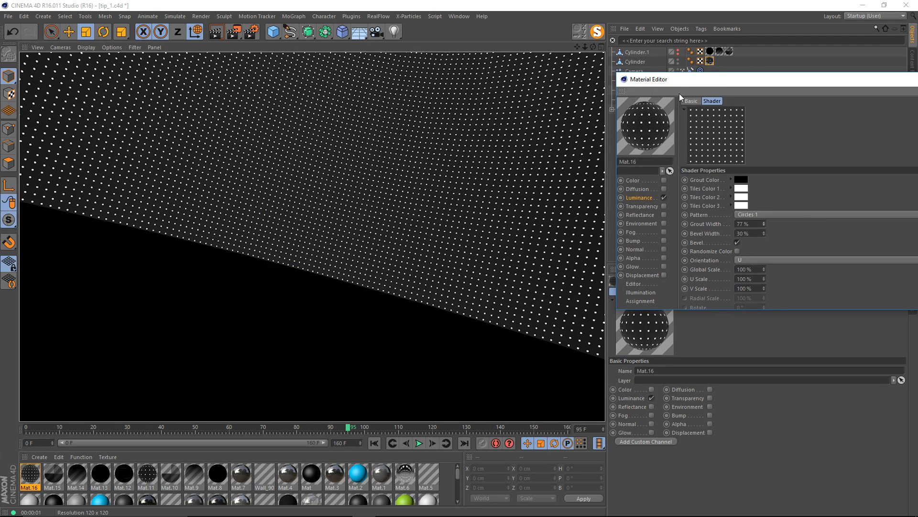
pyautogui.moveTo(703, 81); pyautogui.dragTo(379, 88)
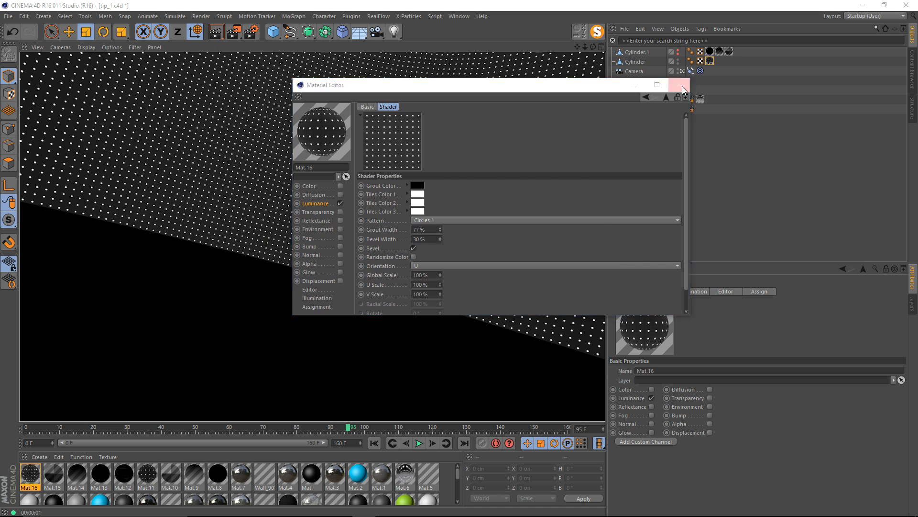
pyautogui.click(679, 85)
# Copy the Mat.14 and Mat.15 alpha material tags from Cylinder.1 to Cylinder and preview-render the view.
pyautogui.moveTo(749, 51); pyautogui.dragTo(718, 56)
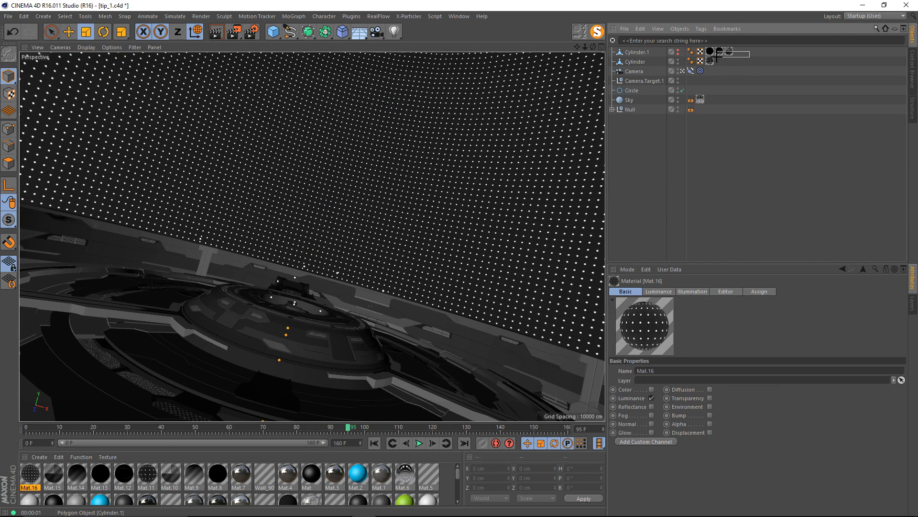
pyautogui.moveTo(718, 57); pyautogui.dragTo(720, 62)
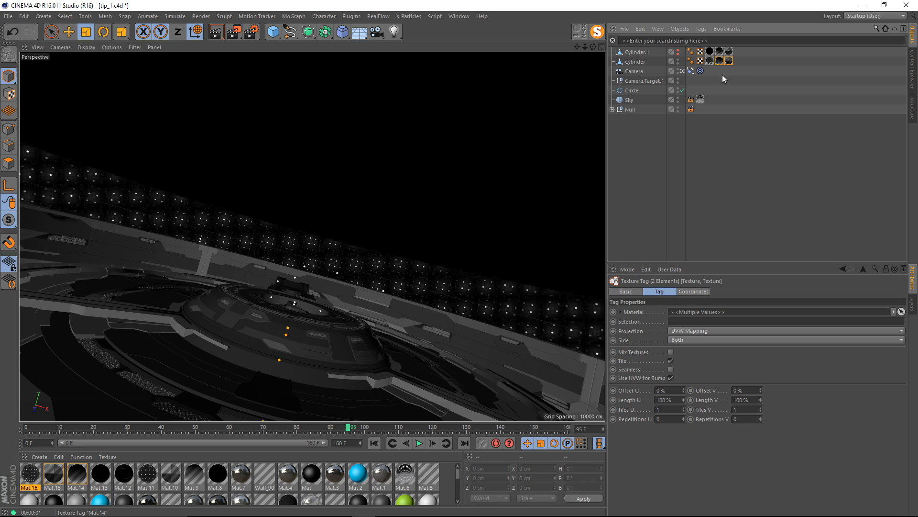
pyautogui.click(754, 86)
pyautogui.hotkey('ctrl', 'r')
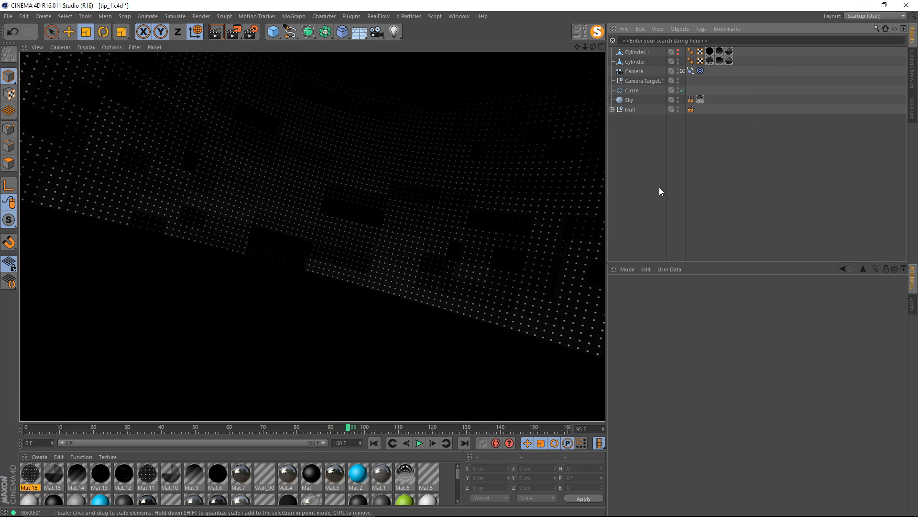
pyautogui.click(762, 140)
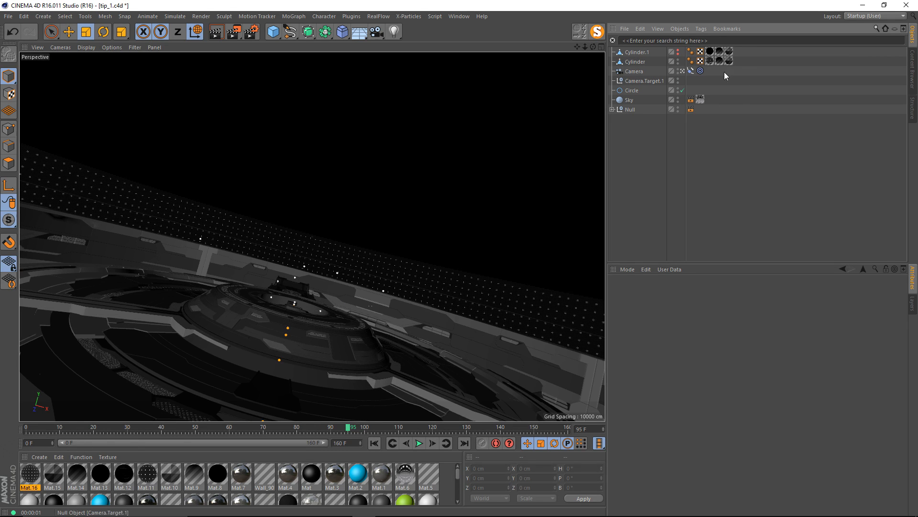
# Set the first Movement value of Mat.15's Luminance Noise shader to 590 cm and open the render save settings.
pyautogui.doubleClick(53, 474)
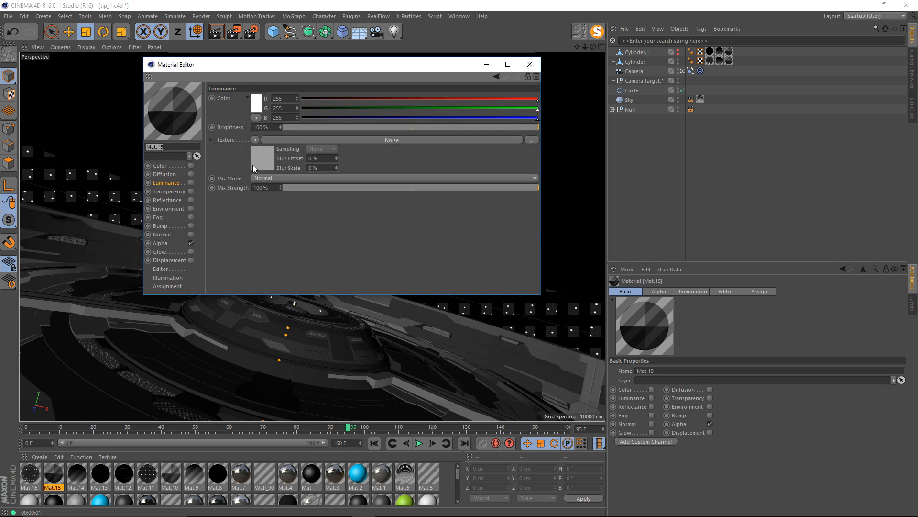
pyautogui.moveTo(276, 71); pyautogui.dragTo(575, 65)
pyautogui.scroll(-3, 734, 185)
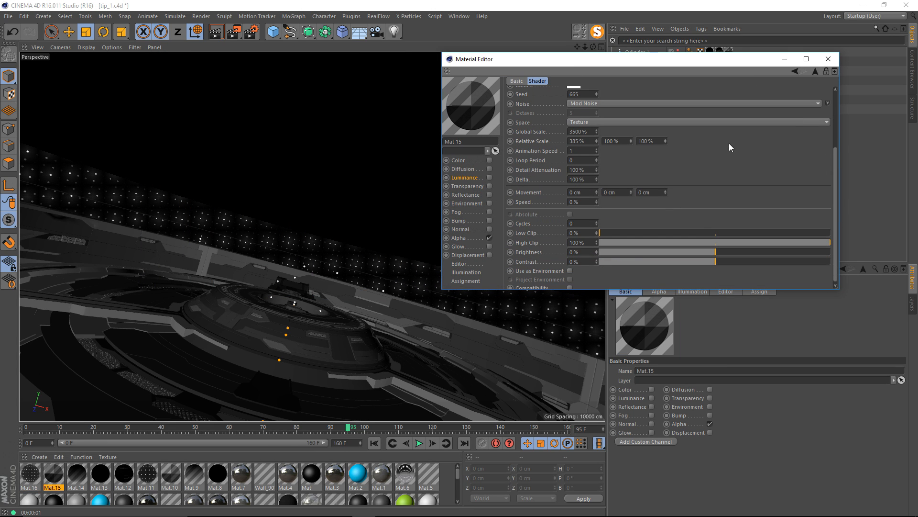
pyautogui.moveTo(547, 62); pyautogui.dragTo(588, 69)
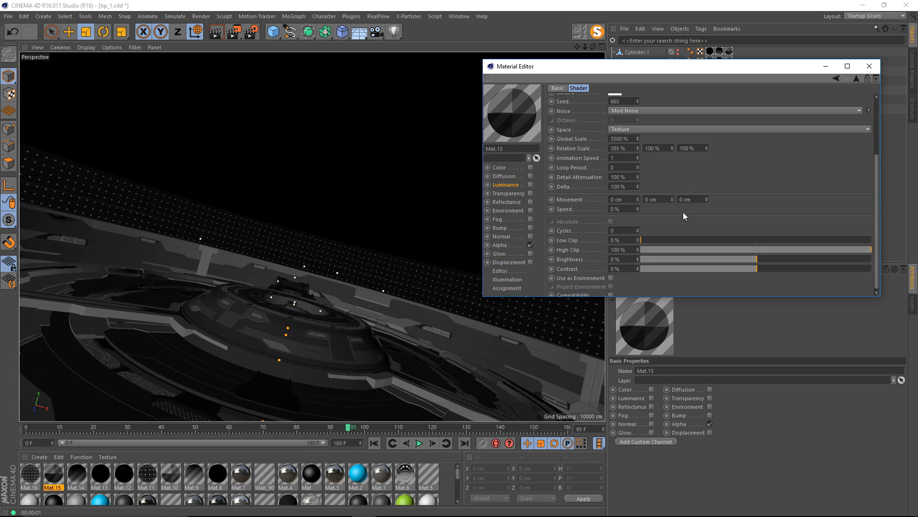
pyautogui.moveTo(639, 198); pyautogui.dragTo(638, 198)
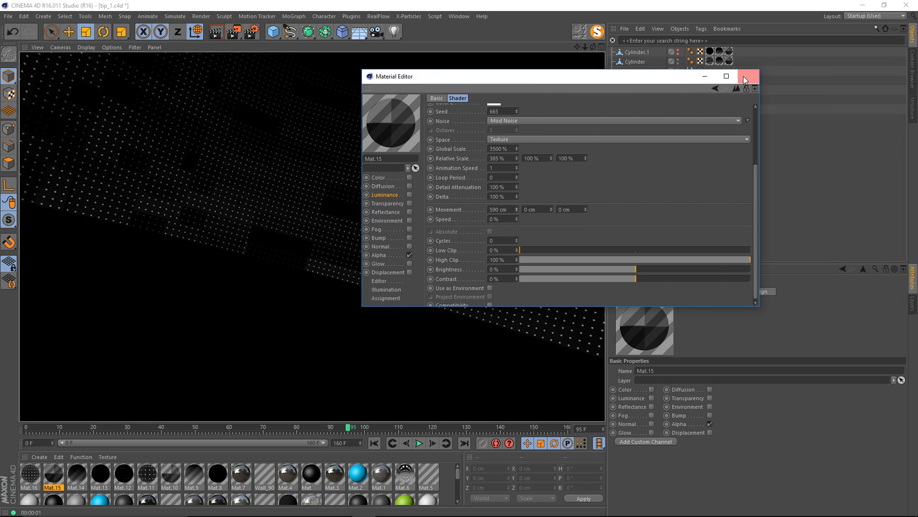
pyautogui.click(747, 75)
pyautogui.hotkey('ctrl', 'b')
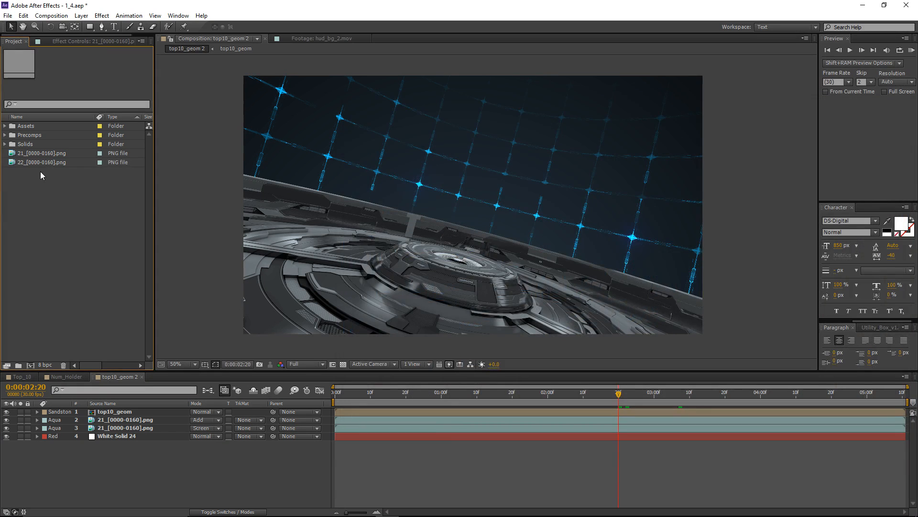
# In After Effects, place the 22_[0000-0160].png sequence below top10_geom in the top10_geom 2 composition with Add blending.
pyautogui.moveTo(43, 163); pyautogui.dragTo(188, 423)
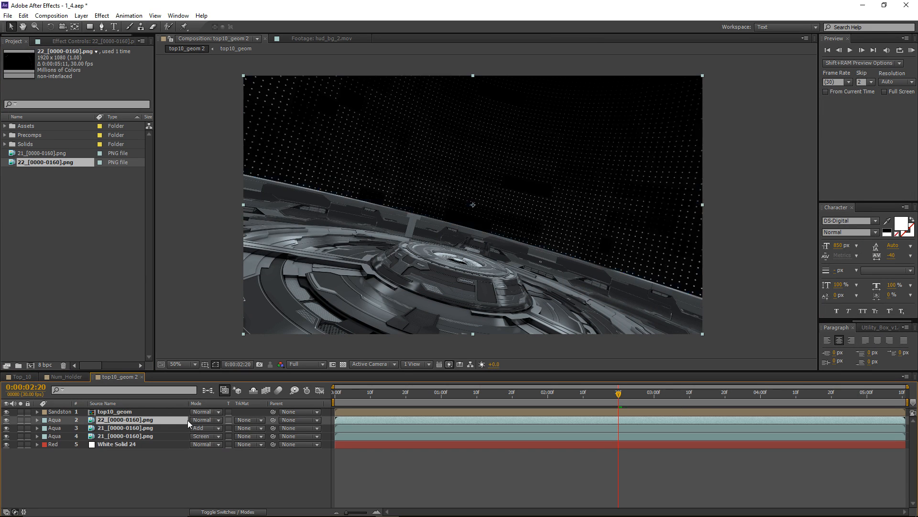
pyautogui.click(202, 420)
pyautogui.click(257, 198)
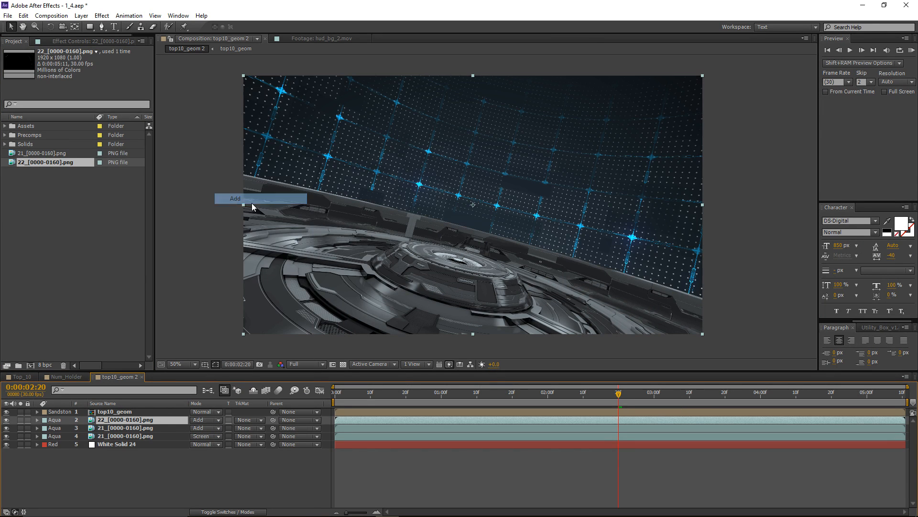
# Change the blending mode of the 22_[0000-0160].png layer to Screen.
pyautogui.click(70, 41)
pyautogui.click(217, 419)
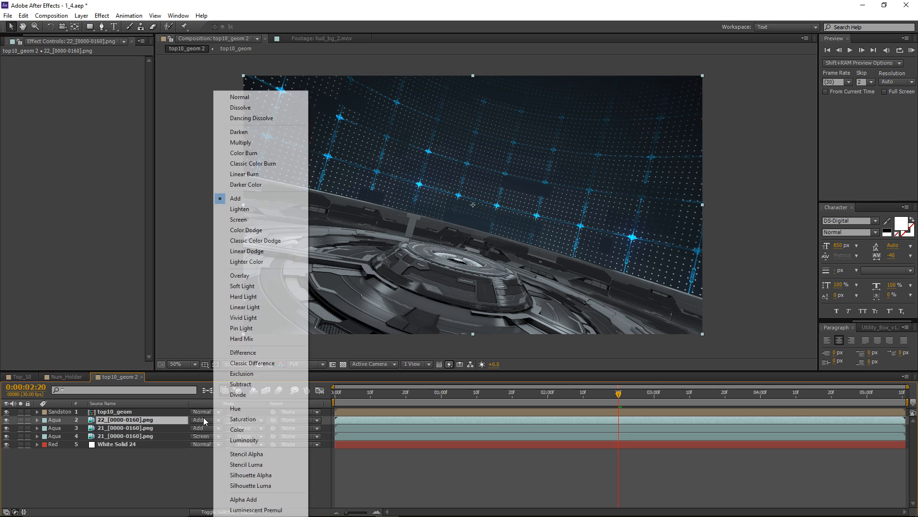
pyautogui.click(246, 221)
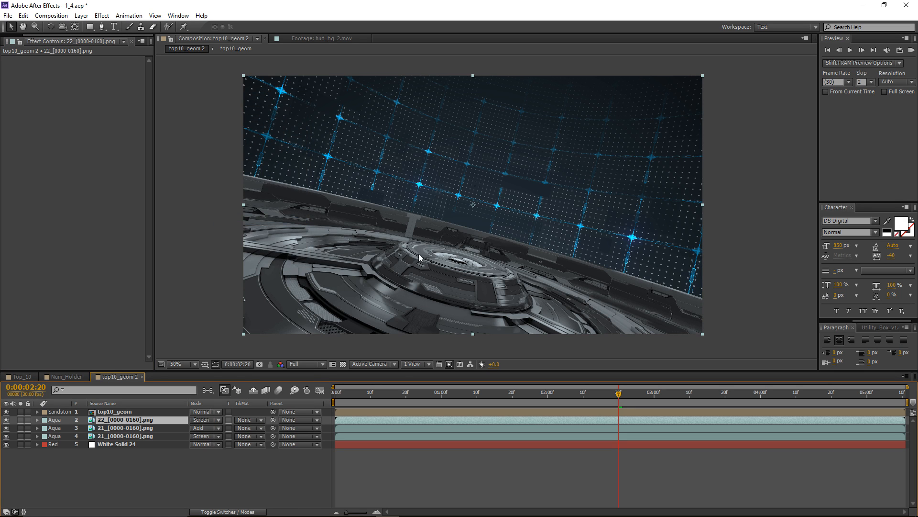
# Apply a Tint effect to the 22_[0000-0160].png layer and map white to a bright blue, about 00C0FF.
pyautogui.click(102, 15)
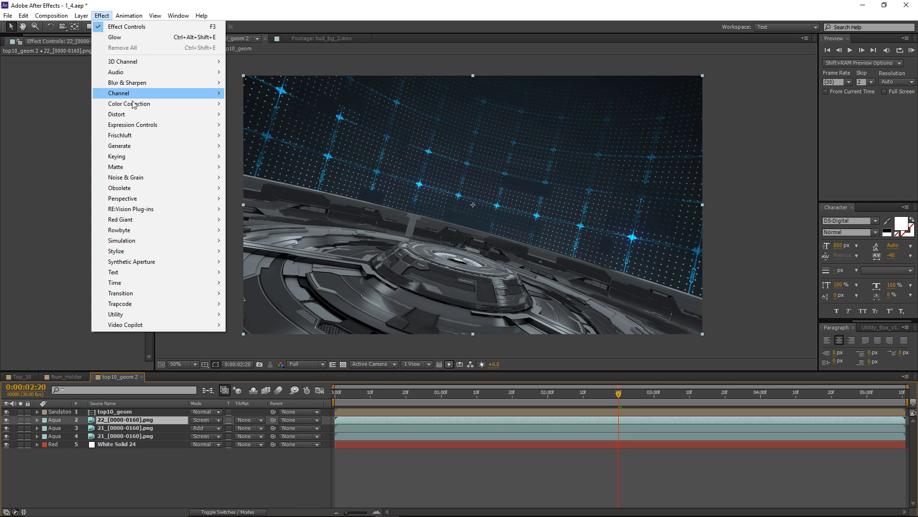
pyautogui.moveTo(143, 104)
pyautogui.click(265, 419)
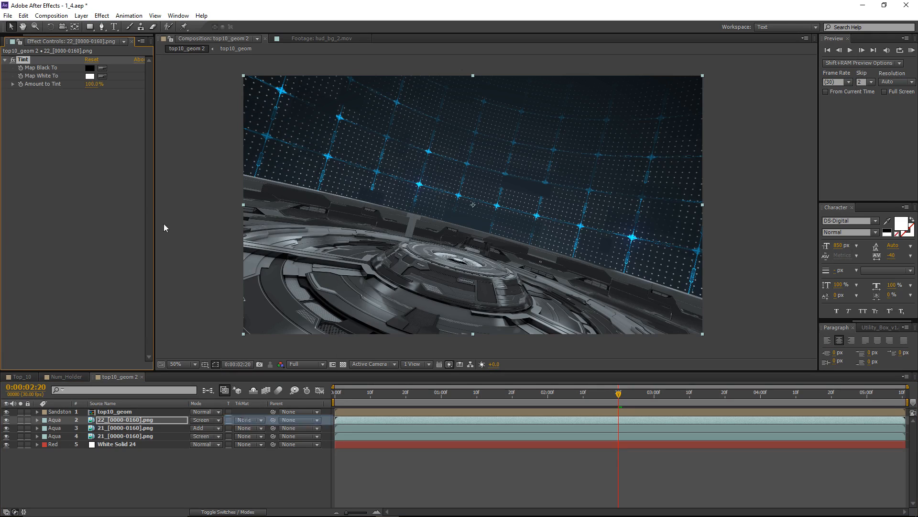
pyautogui.click(89, 76)
pyautogui.click(196, 301)
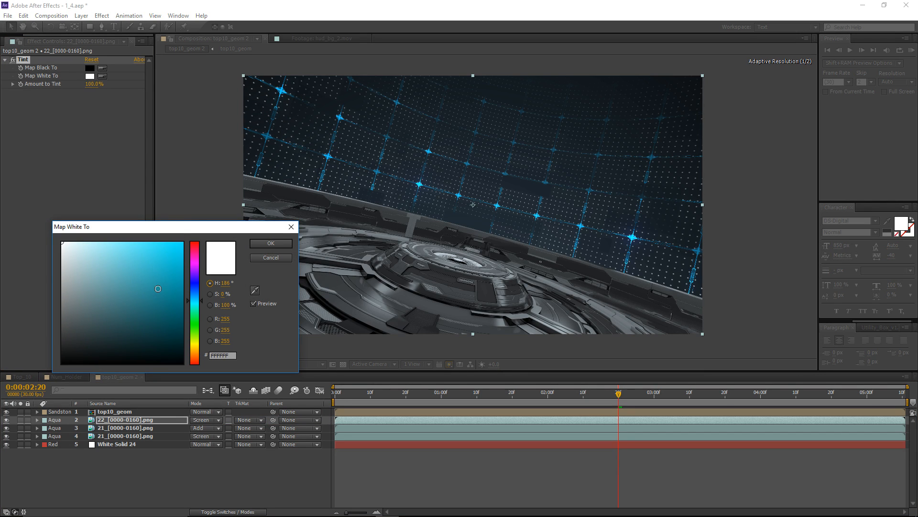
pyautogui.moveTo(157, 288); pyautogui.dragTo(214, 209)
pyautogui.moveTo(200, 300); pyautogui.dragTo(192, 297)
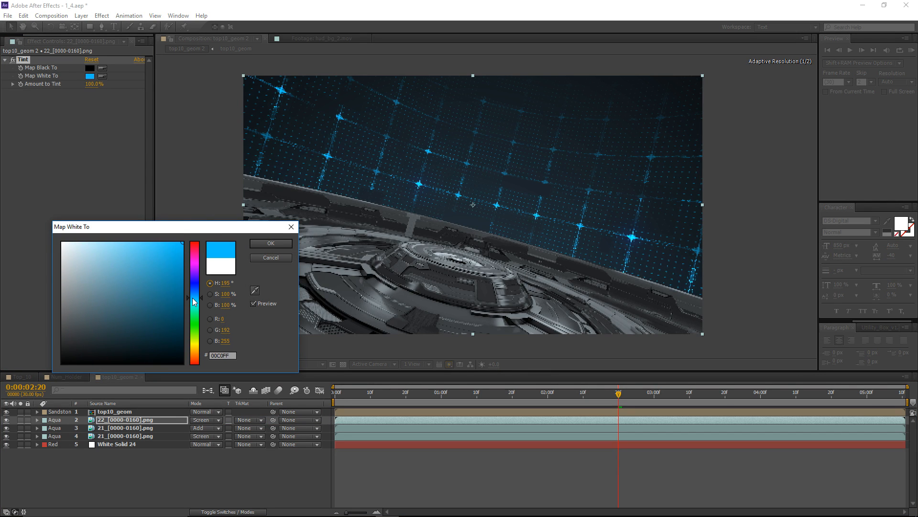
pyautogui.click(255, 244)
pyautogui.moveTo(618, 393); pyautogui.dragTo(598, 398)
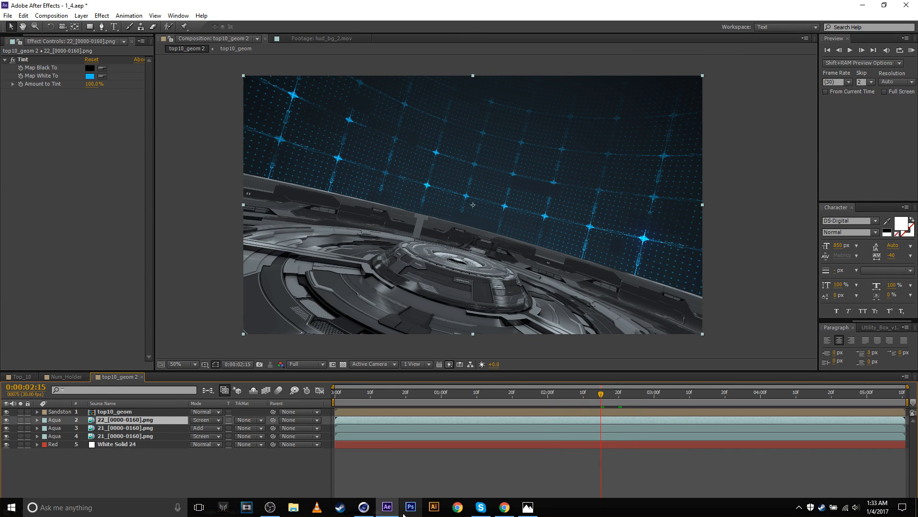
# Set the opacity of the 22_[0000-0160].png layer to 70% and check the composite at 0:00:02:06.
pyautogui.click(363, 513)
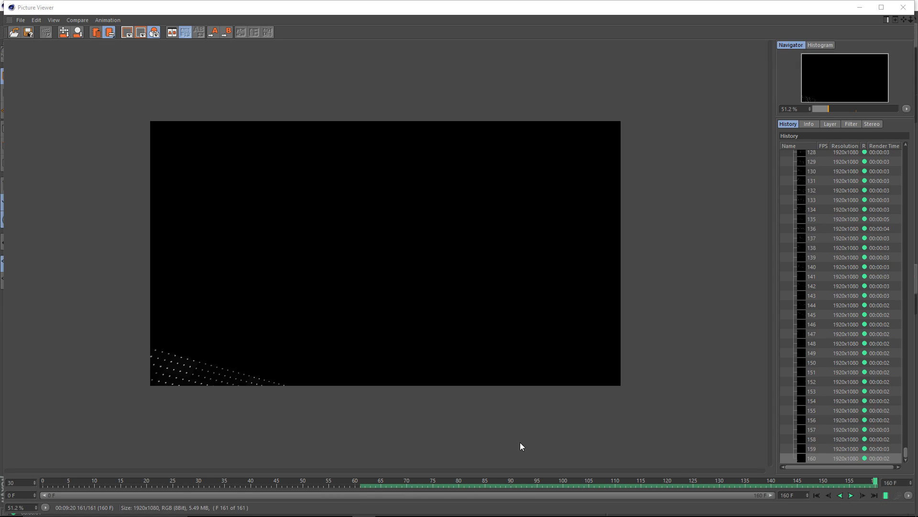
pyautogui.click(392, 509)
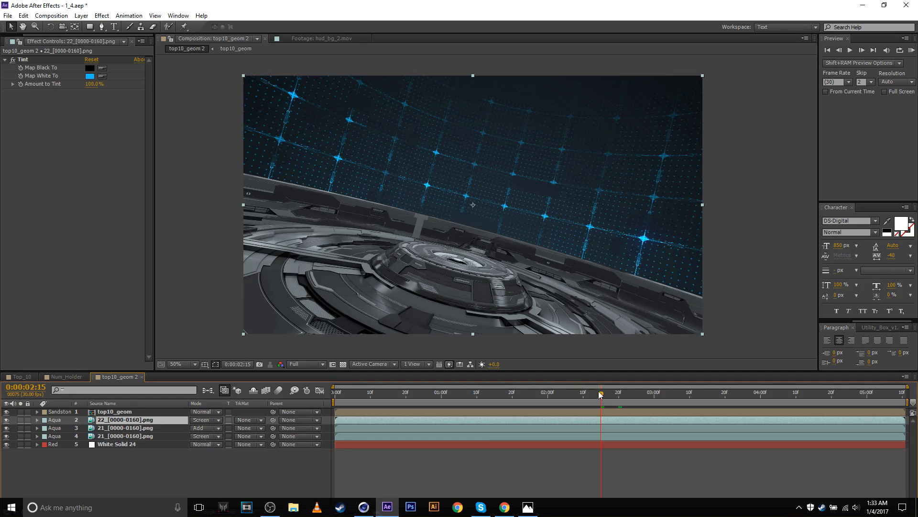
pyautogui.moveTo(601, 393); pyautogui.dragTo(625, 393)
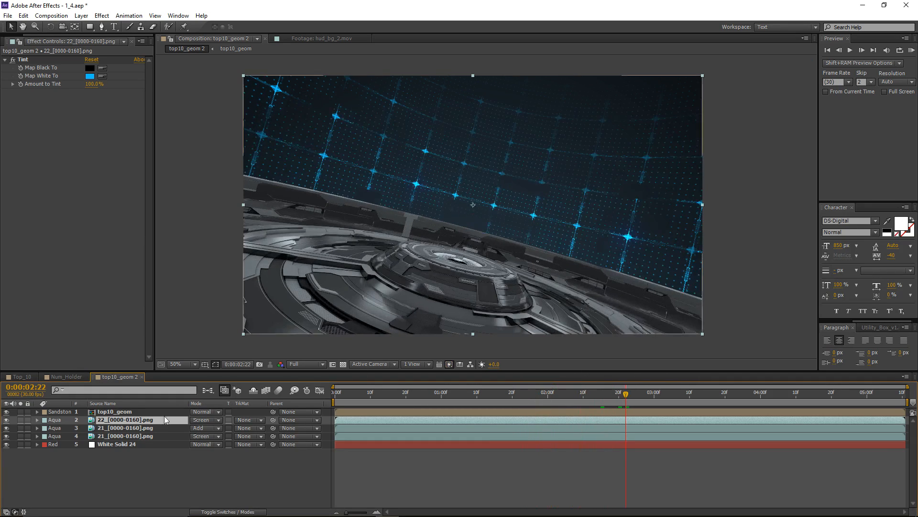
pyautogui.press('t')
pyautogui.click(230, 464)
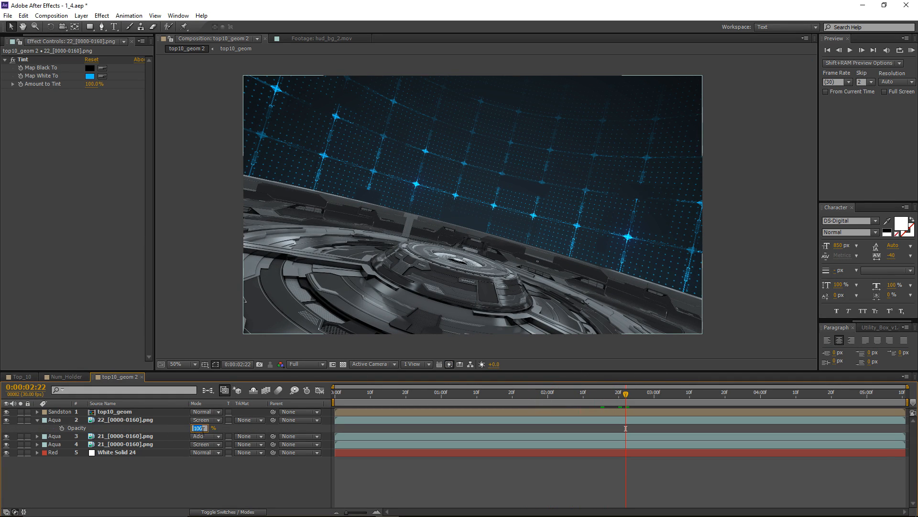
pyautogui.press('Return')
pyautogui.moveTo(626, 394); pyautogui.dragTo(569, 393)
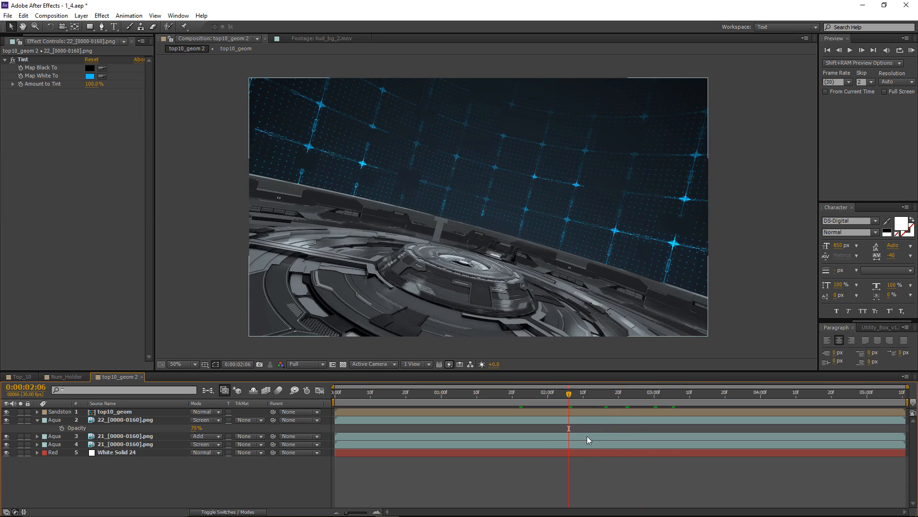